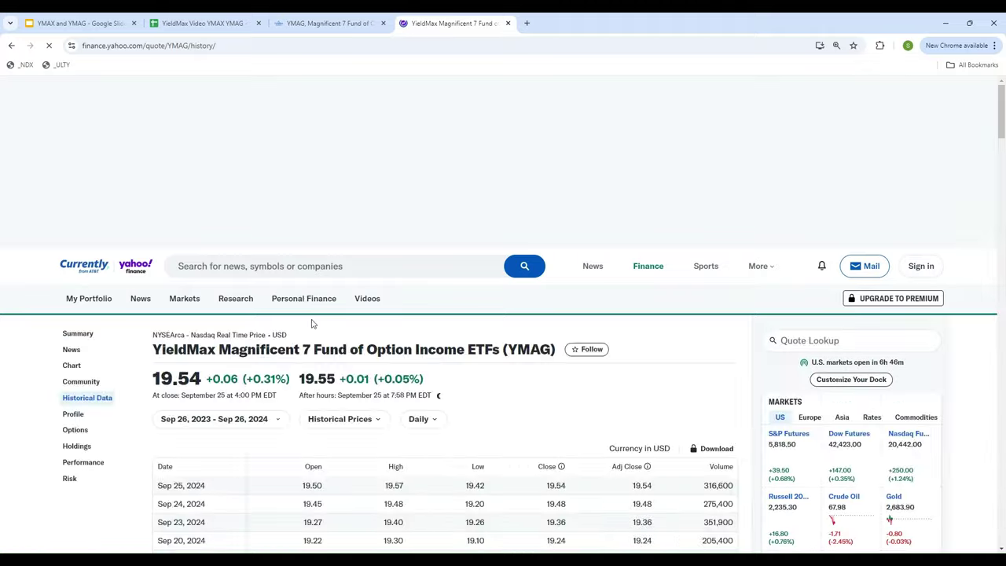
Step: Find YMAG's earliest closing price in the historical data and enter 19.89 as the inception row's share price
scroll(311, 323, "down", 20)
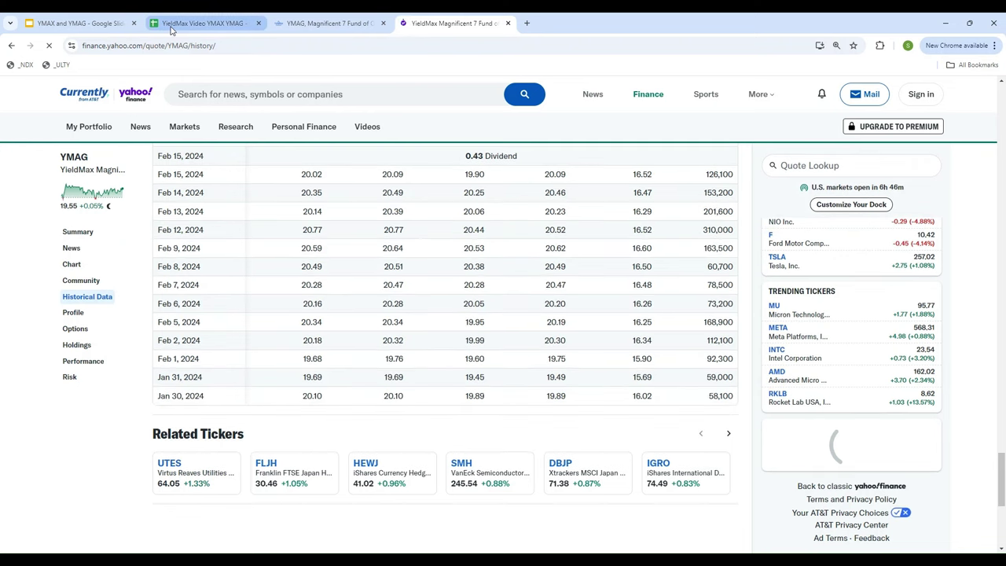
left_click(203, 29)
type("19.89")
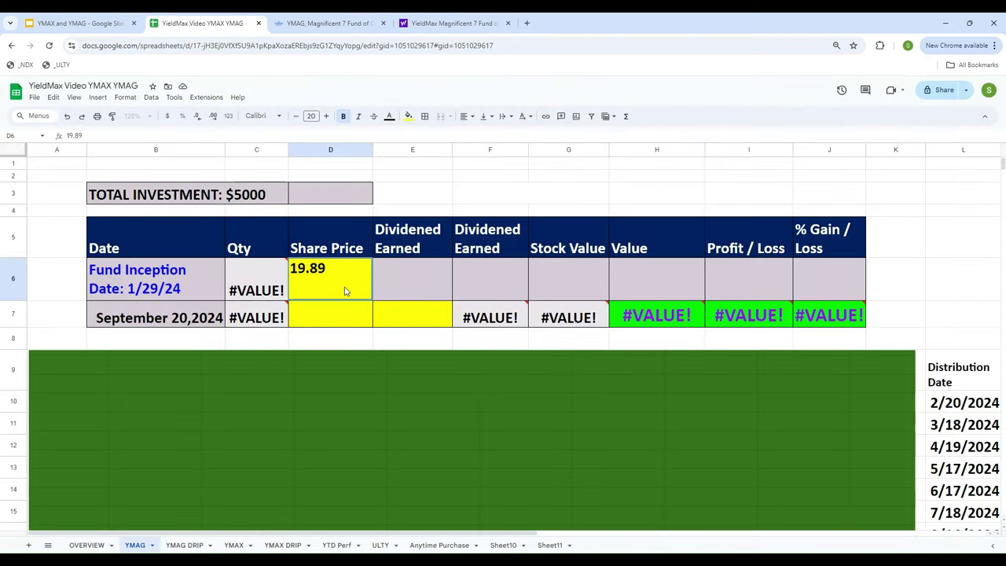
key("Left")
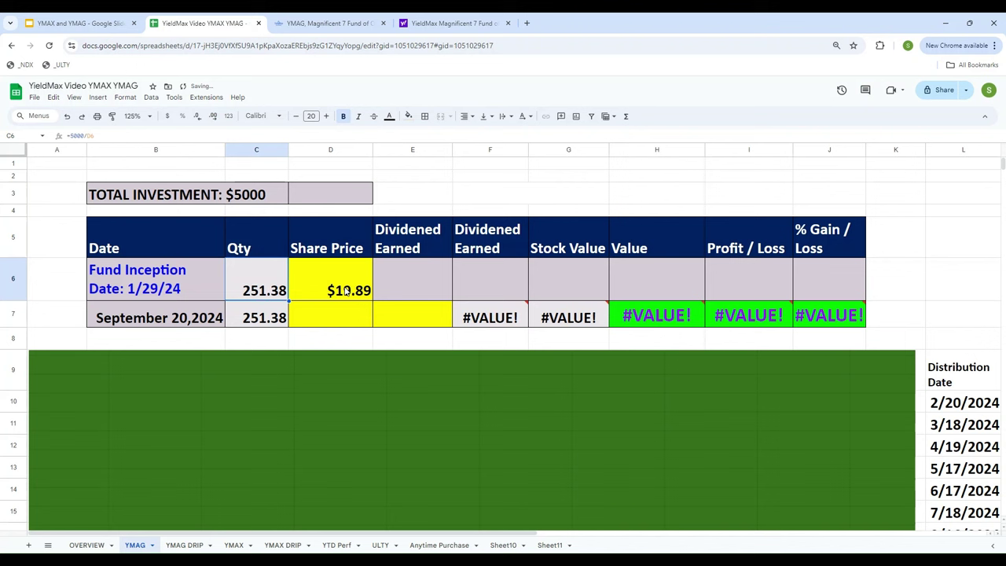
Step: Calculate the inception row's share quantity with the formula =5000/19.89
type("=")
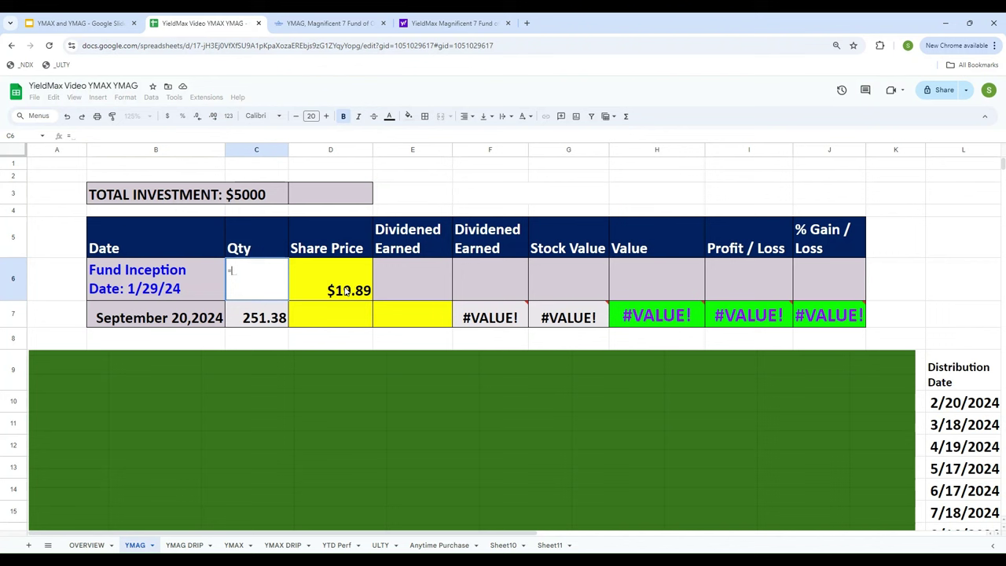
type("5000")
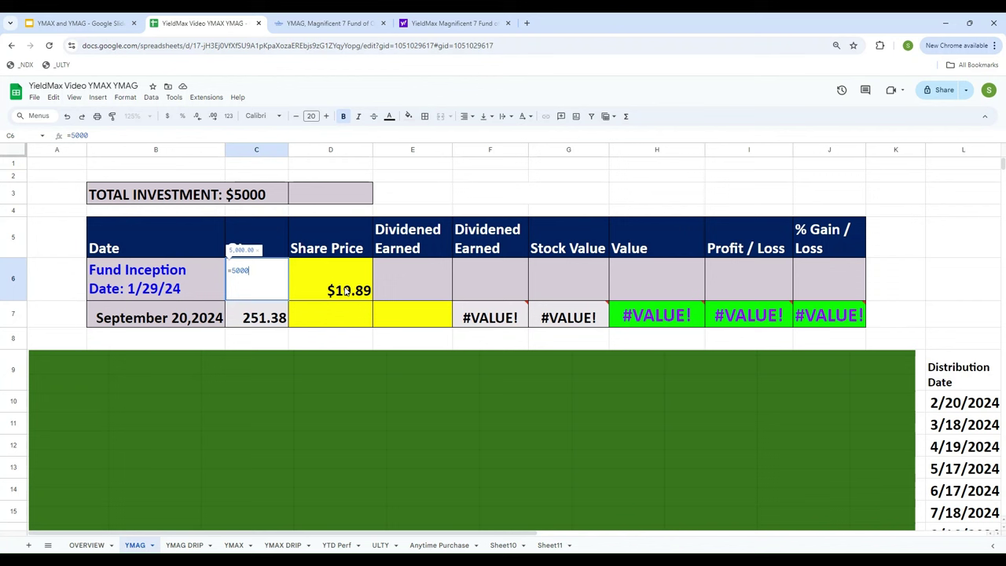
type("/")
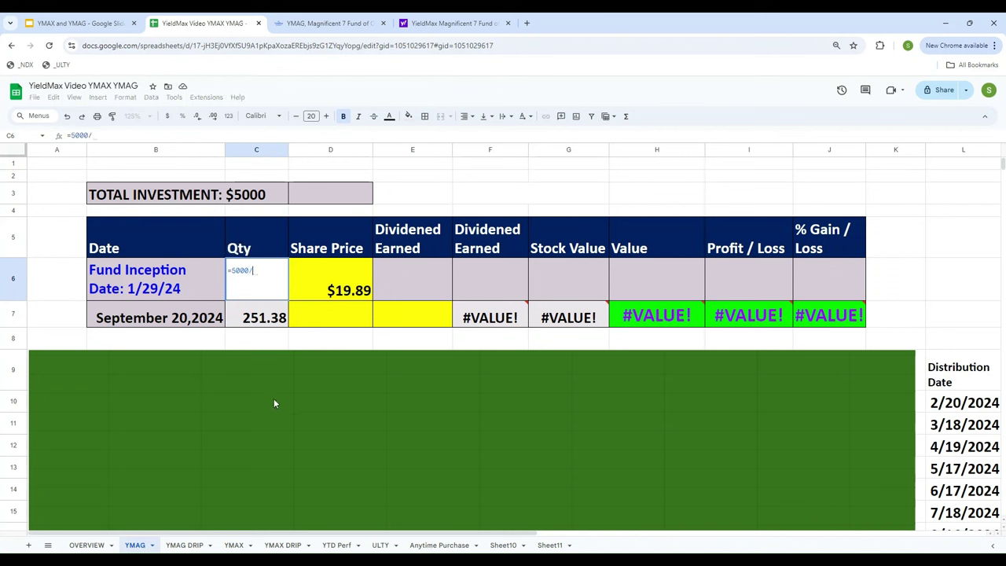
type("19.89")
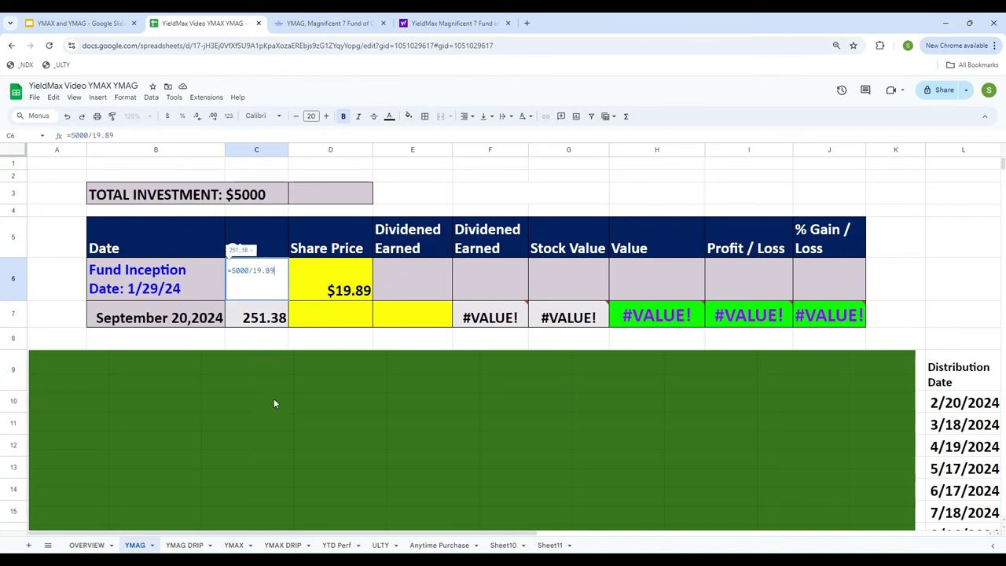
key("Return")
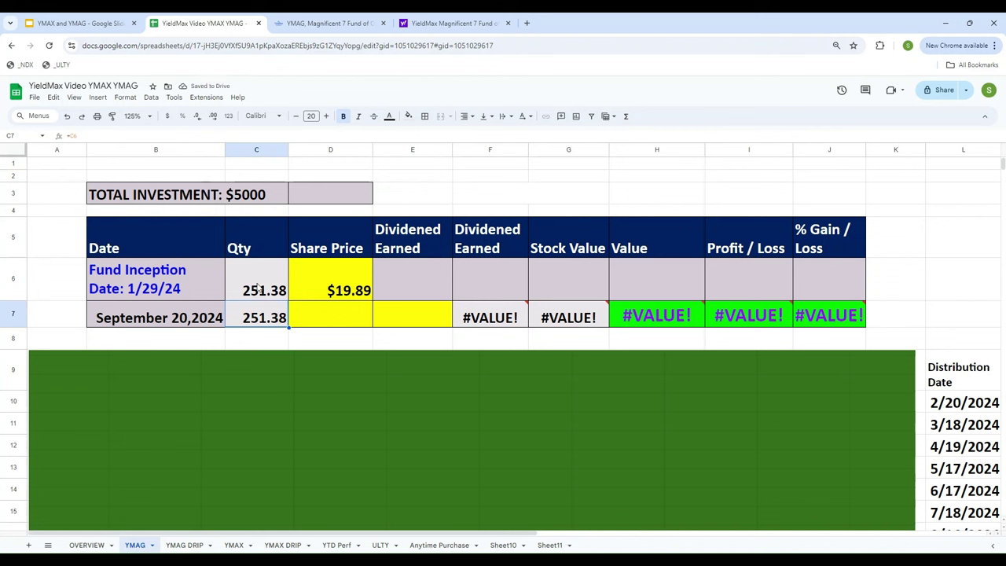
left_click(257, 286)
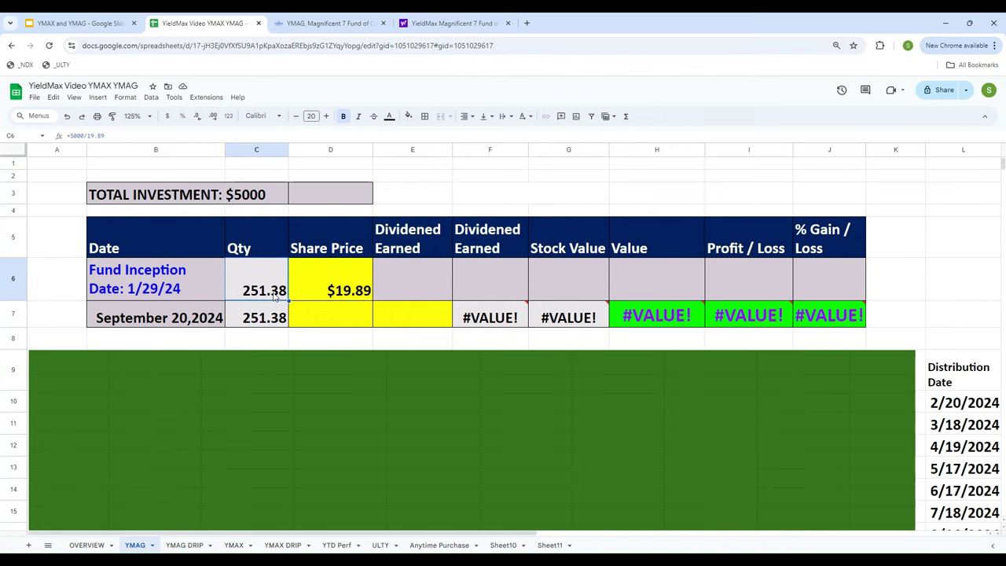
Step: Check the latest payable date, look up YMAG's September 20, 2024 close, and enter 19.24 as that row's share price
left_click(173, 307)
scroll(524, 403, "down", 5)
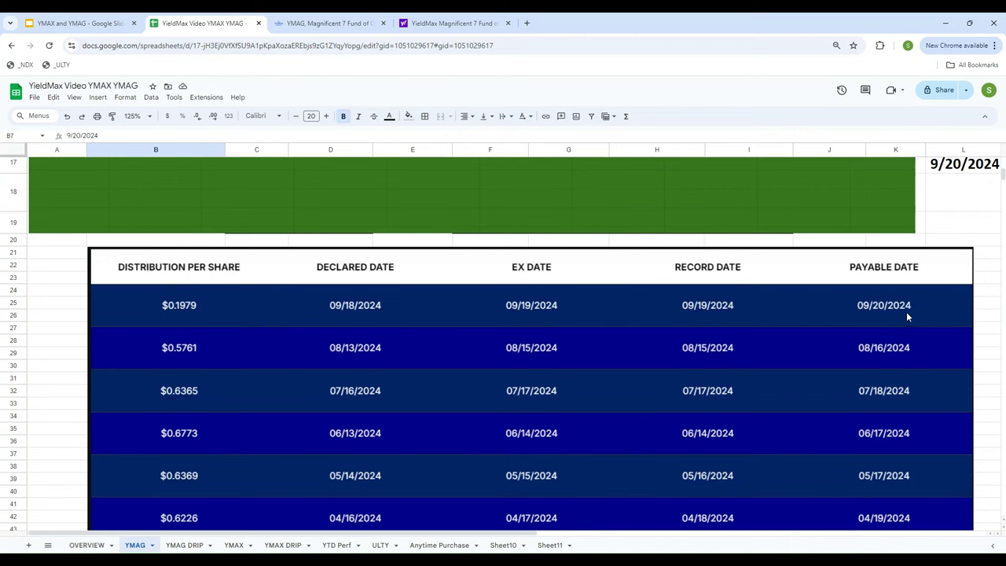
scroll(433, 276, "up", 5)
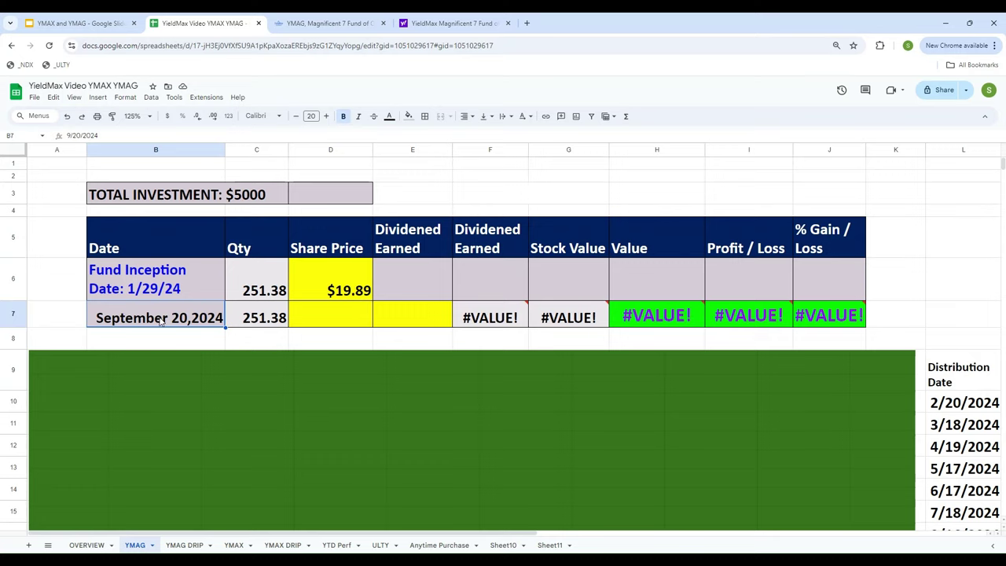
left_click(423, 23)
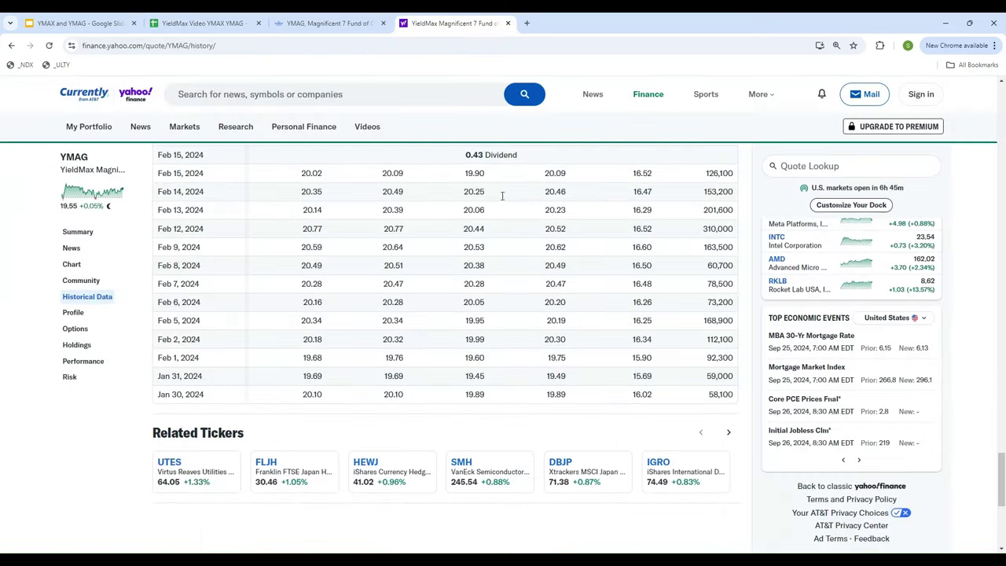
scroll(518, 256, "up", 15)
scroll(518, 255, "up", 15)
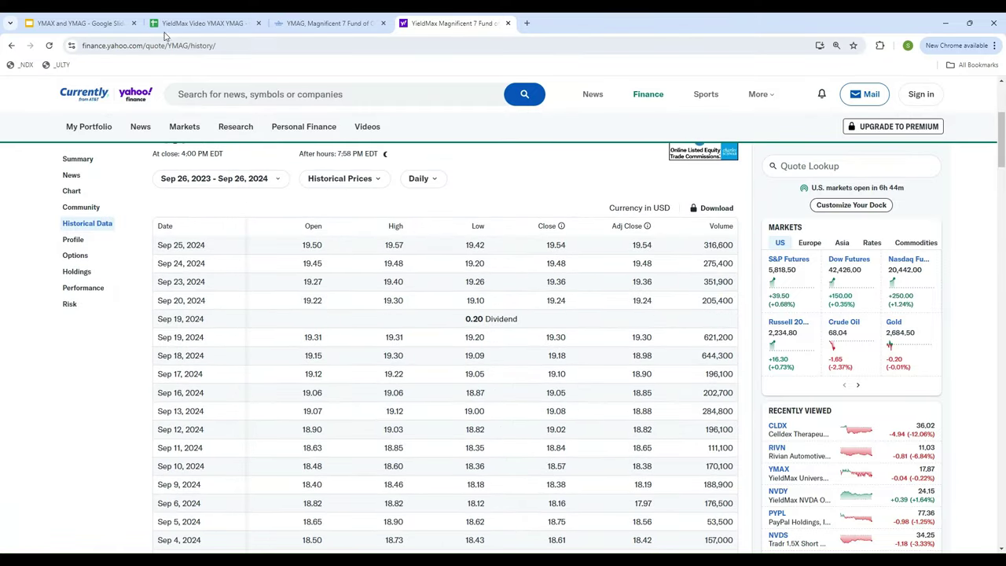
left_click(203, 23)
left_click(318, 314)
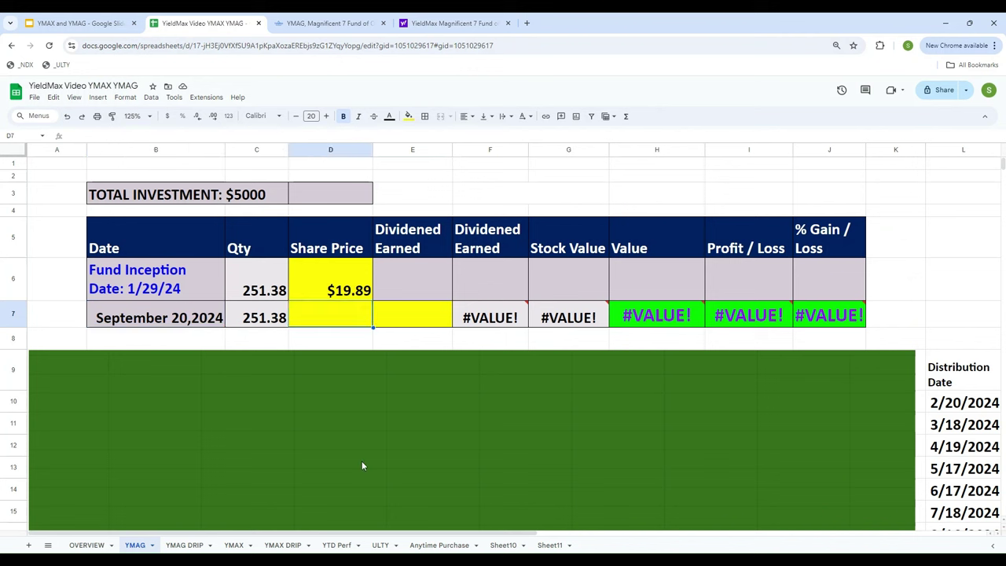
type("19.24")
key("Up")
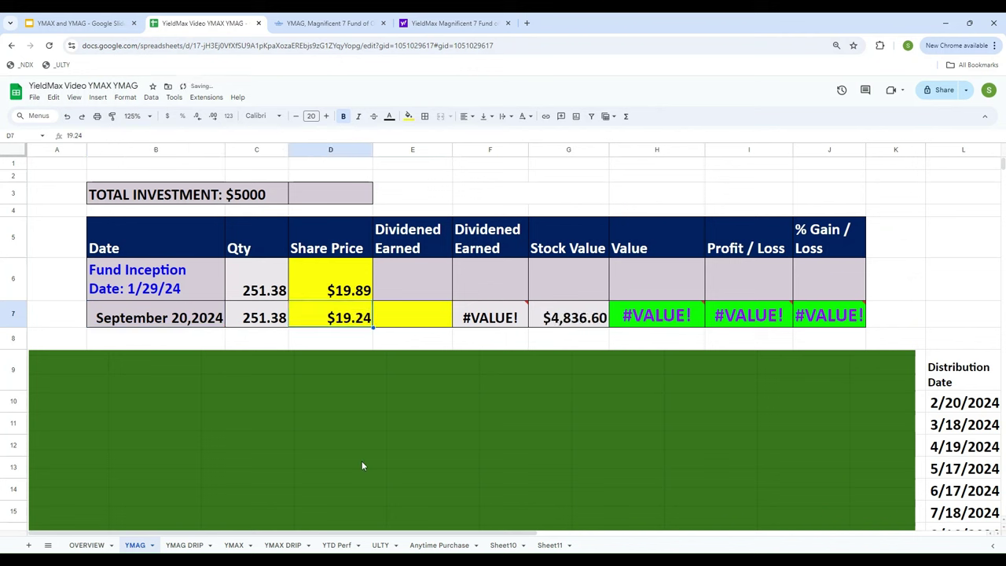
Step: Review the dates, quantities and share prices in the fund inception and September 20 rows
key("Left")
key("Left")
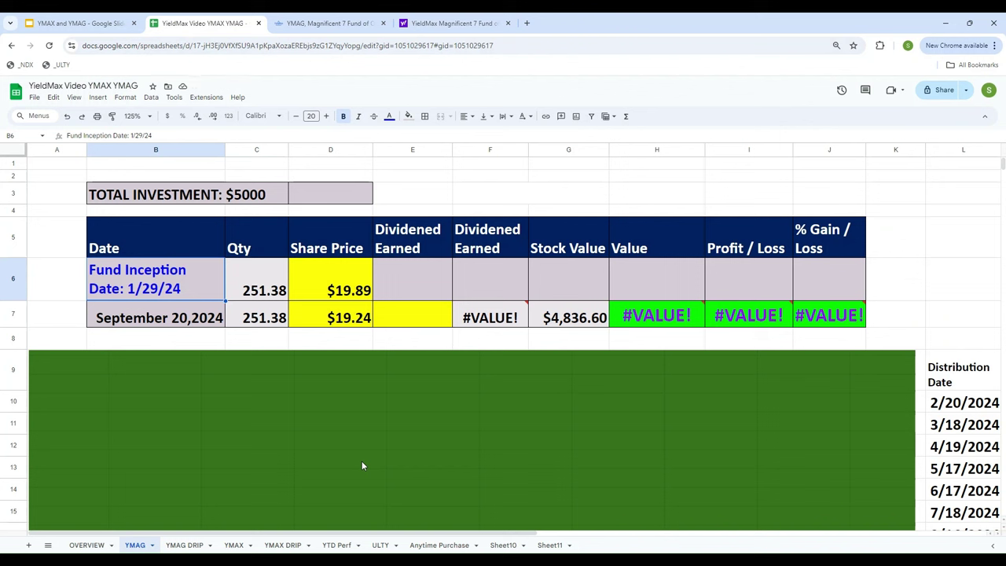
key("Down")
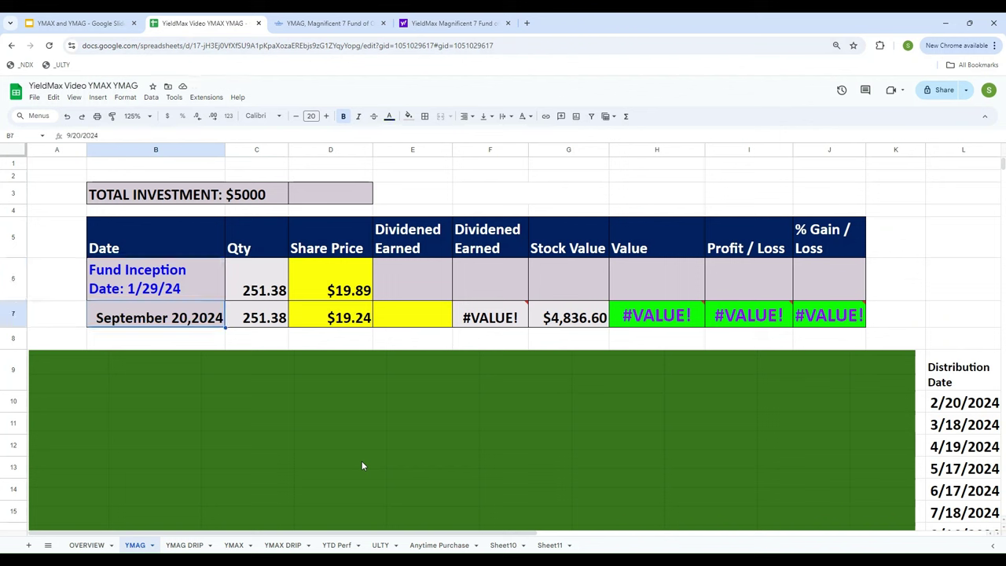
key("Right")
key("Right")
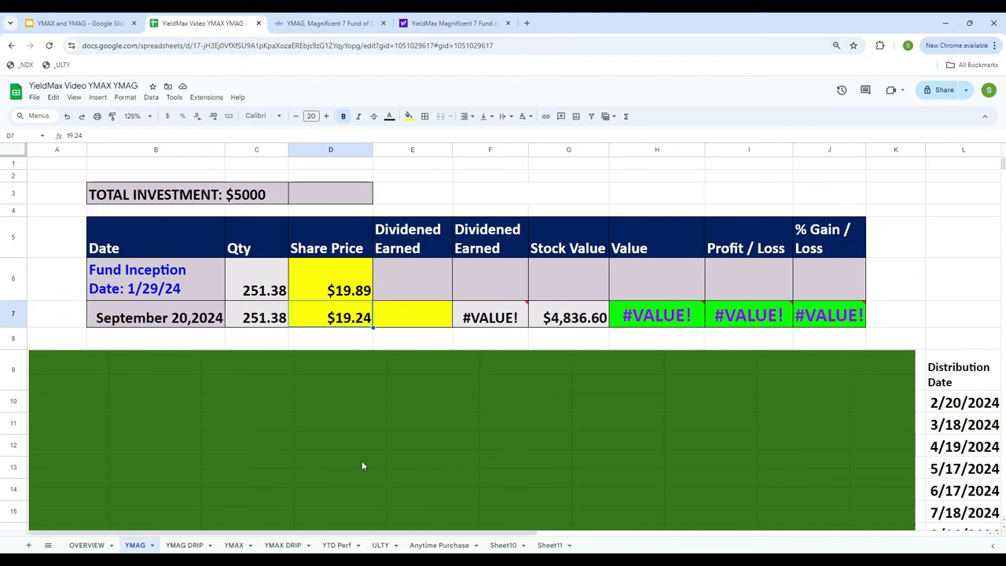
key("Left")
key("Left")
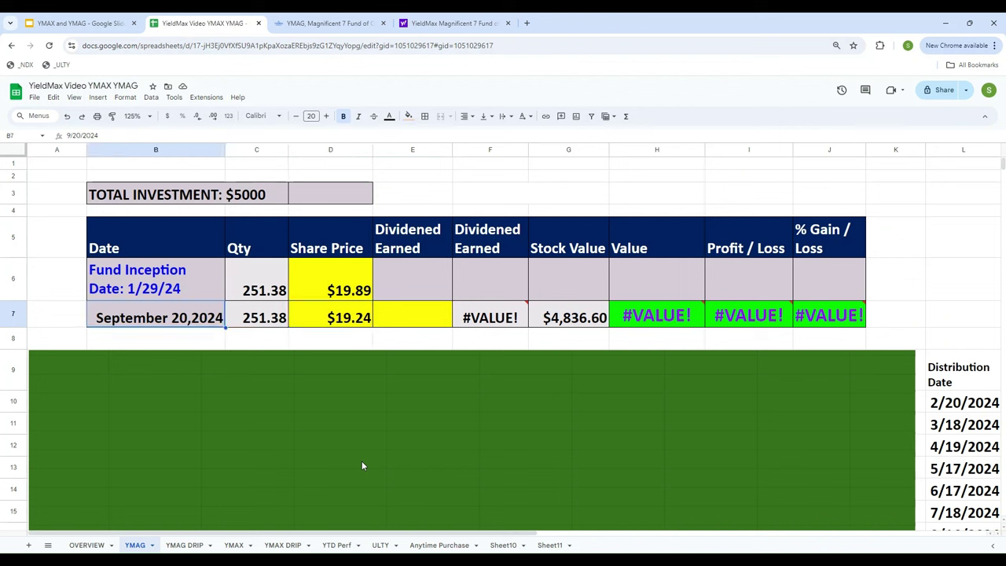
key("Right")
key("Right")
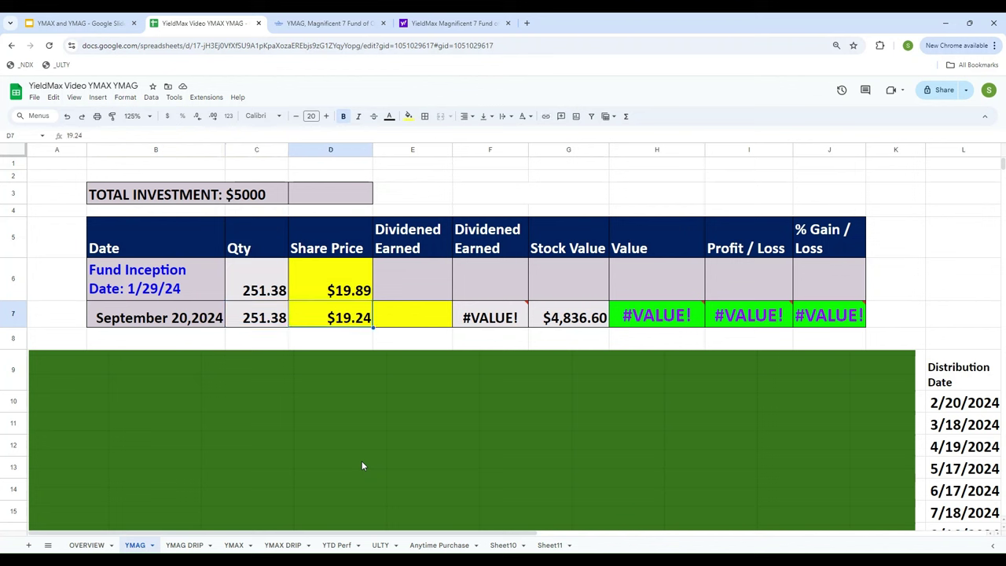
Step: Calculate the September 20 row's stock value in G7 as share price times quantity, =D7*C7
key("Right")
key("Right")
key("Right")
type("=")
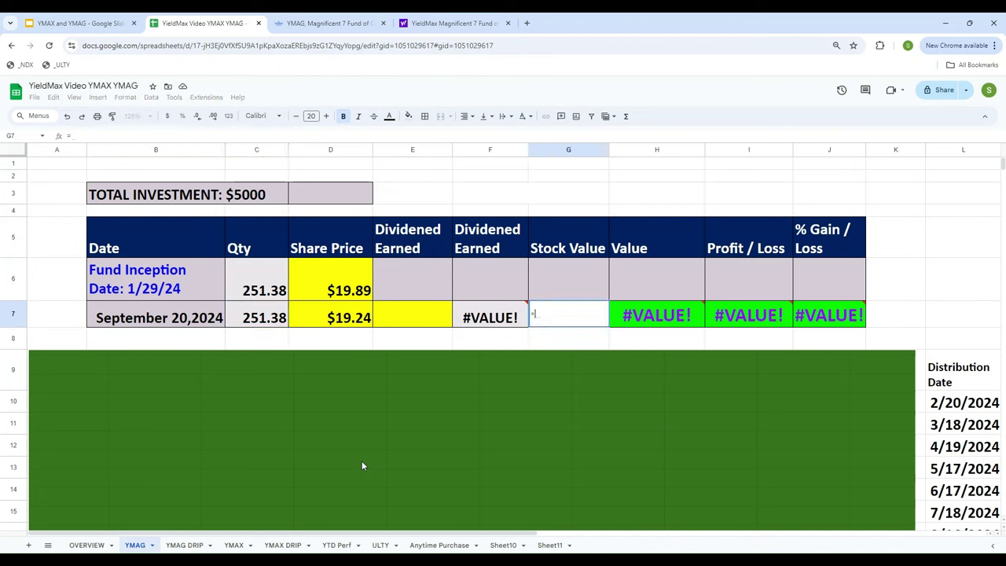
key("Left")
key("Left")
key("Left")
type("*")
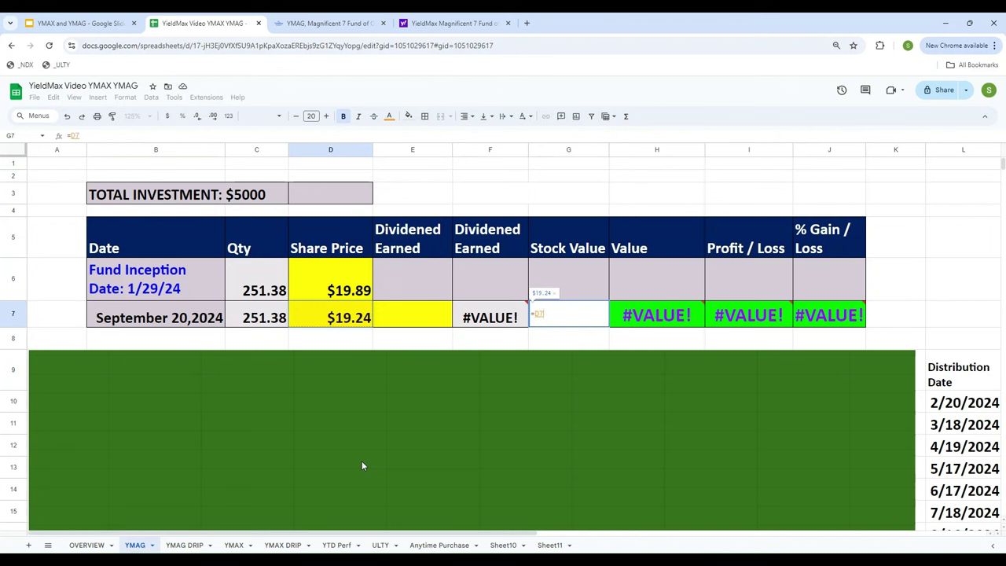
key("Left")
key("Left")
key("Left")
key("Left")
key("Return")
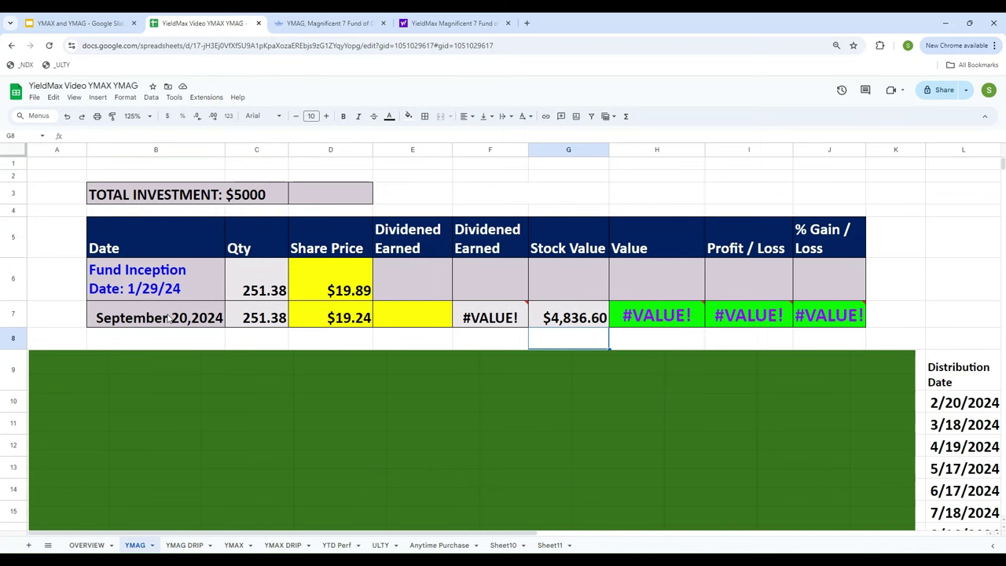
Step: Examine the distributions per share and the dividend table by distribution date, up to its total in M8
scroll(658, 415, "down", 10)
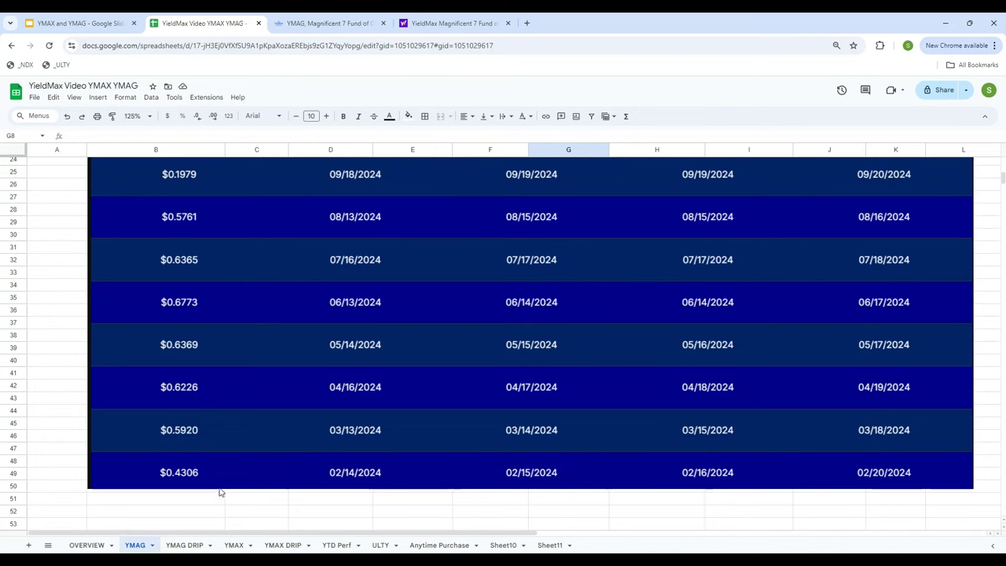
scroll(222, 211, "up", 5)
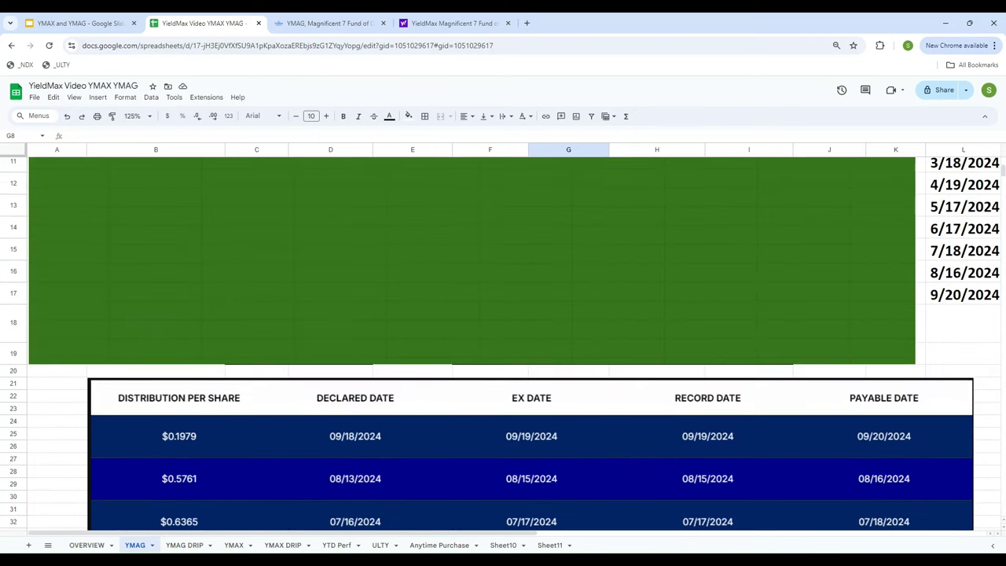
left_click(959, 343)
key("Right")
key("Right")
key("Right")
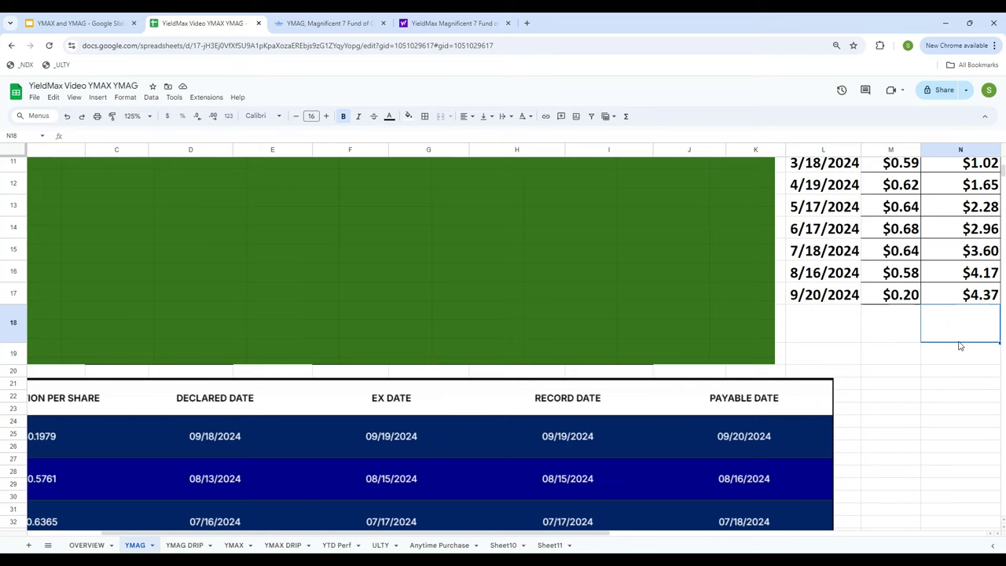
key("Up")
key("Up")
key("Up")
key("Up")
key("Up")
key("Up")
key("Up")
key("Up")
key("Up")
key("Up")
key("Up")
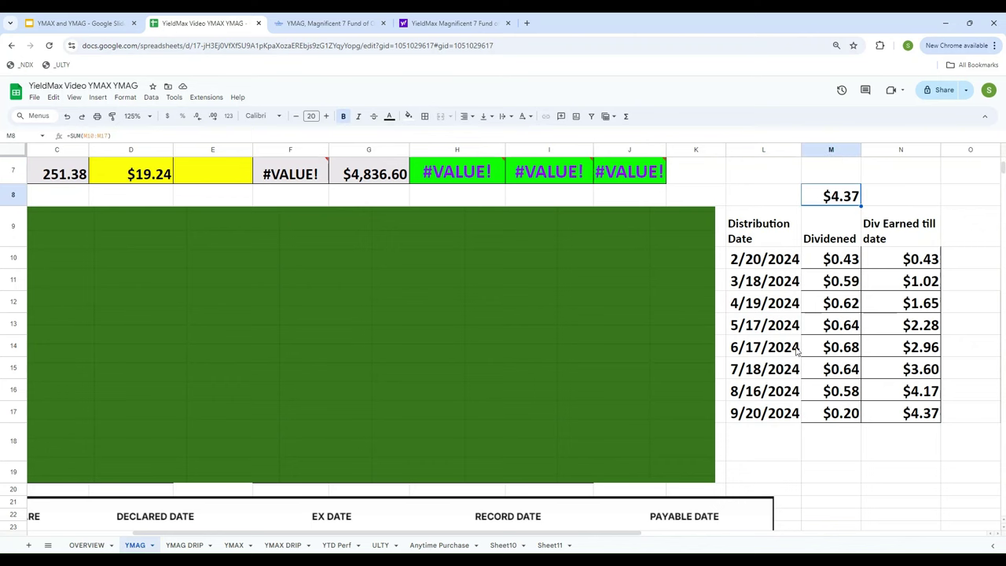
Step: Enter 4.37 as the dividend earned per share in E7 of the September 20 row
left_click(770, 199)
key("Left")
key("Left")
key("Left")
key("Left")
key("Left")
key("Left")
key("Left")
key("Left")
key("Left")
key("Left")
key("Left")
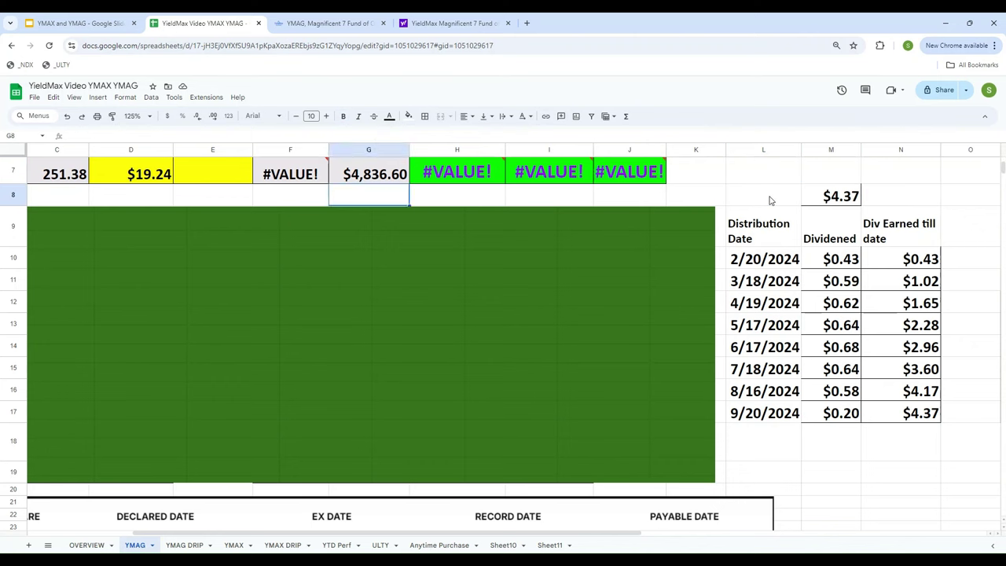
key("Up")
key("Up")
key("Up")
key("Up")
key("Down")
key("Down")
key("Down")
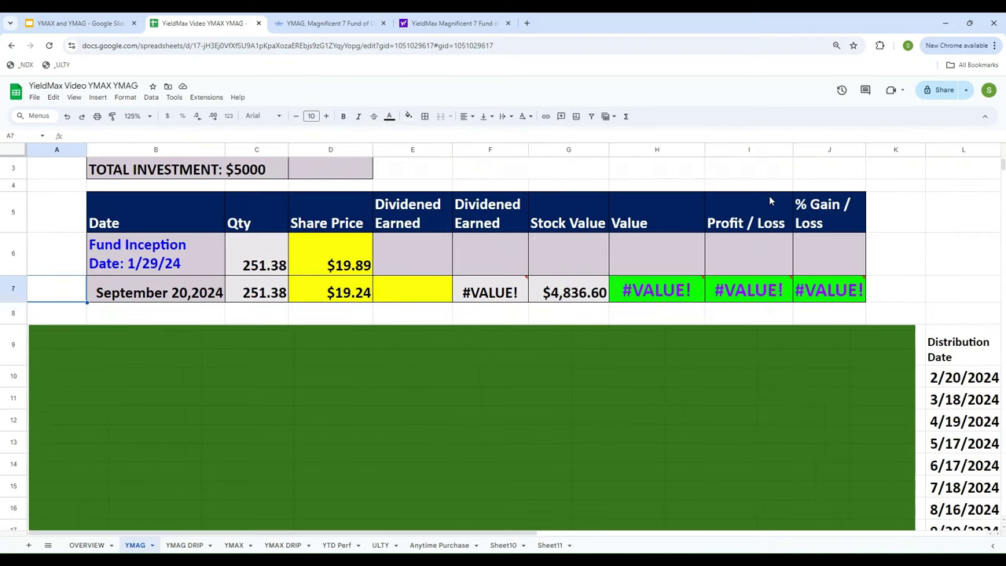
key("Right")
key("Right")
key("Right")
key("Right")
type("4.37")
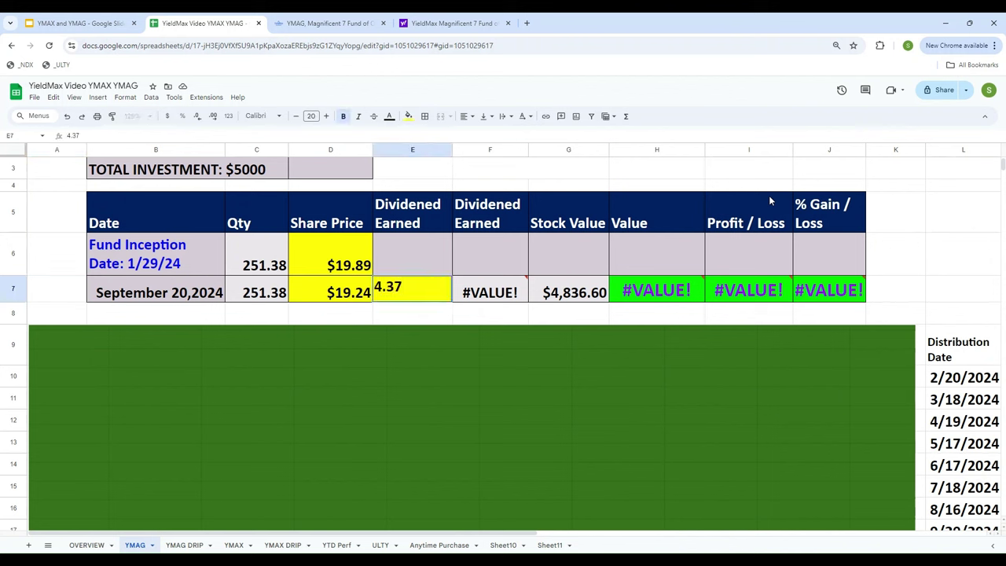
key("Return")
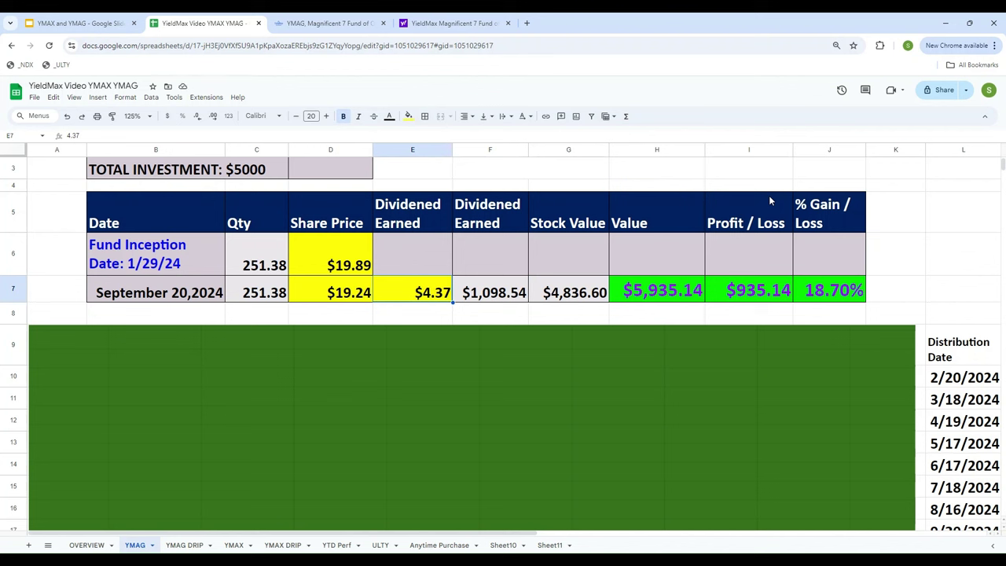
Step: Calculate the total dividend earned in F7 with the formula =E7*C7
key("Right")
type("=")
key("Left")
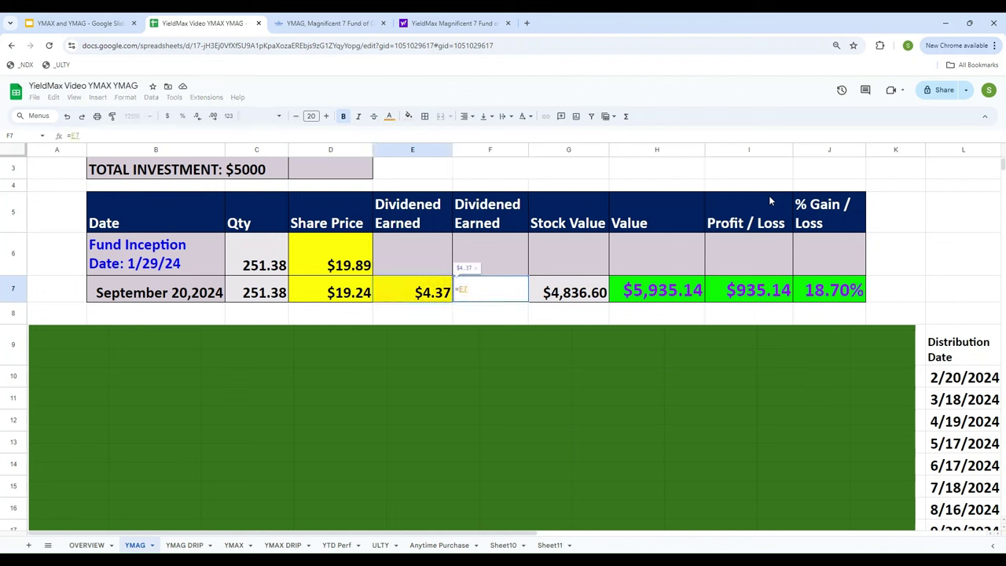
type("*")
key("Left")
key("Left")
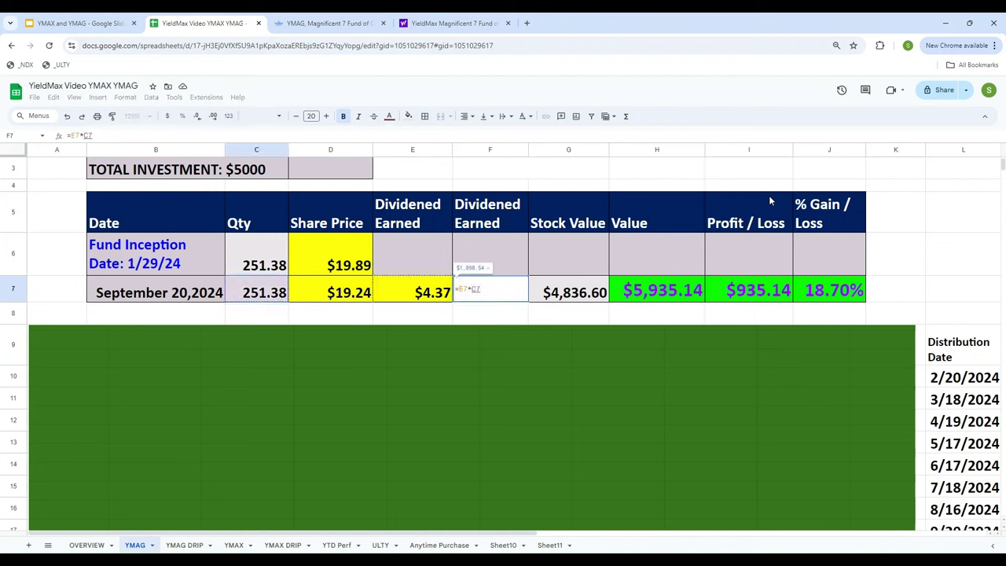
key("Return")
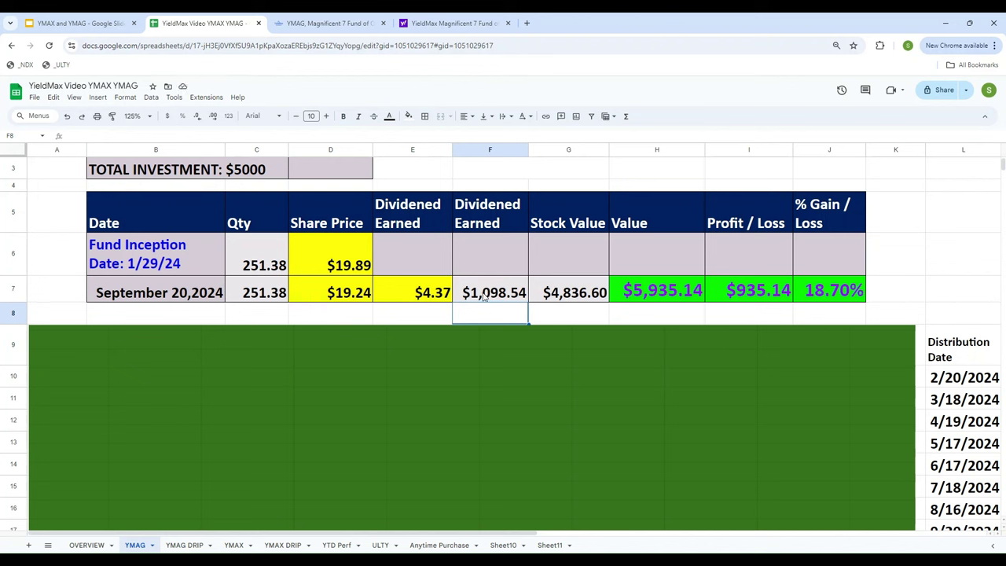
left_click(243, 169)
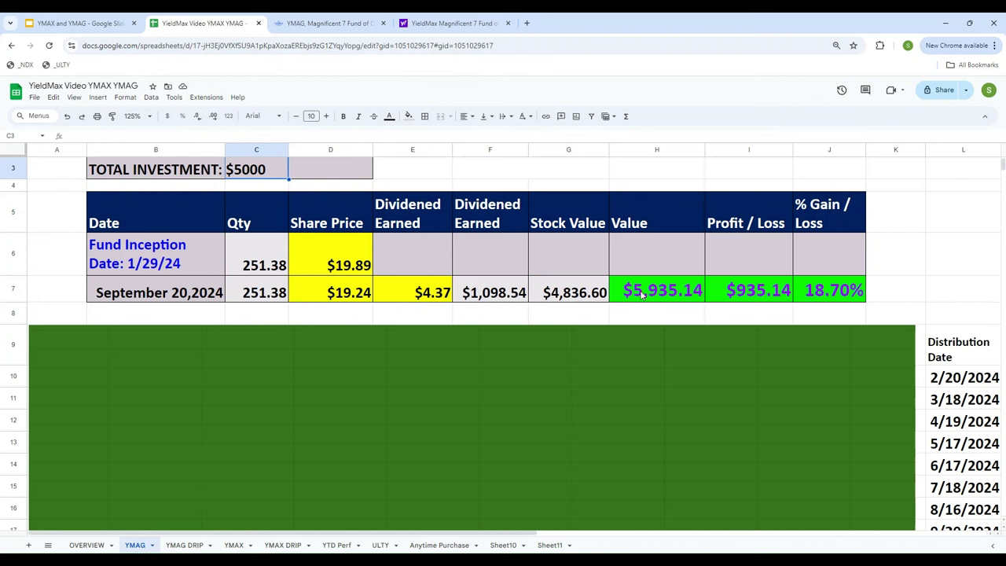
Step: Enter 5935.14 as the value of Strategy#1 Buy and Hold in D5 of the OVERVIEW sheet
left_click(669, 298)
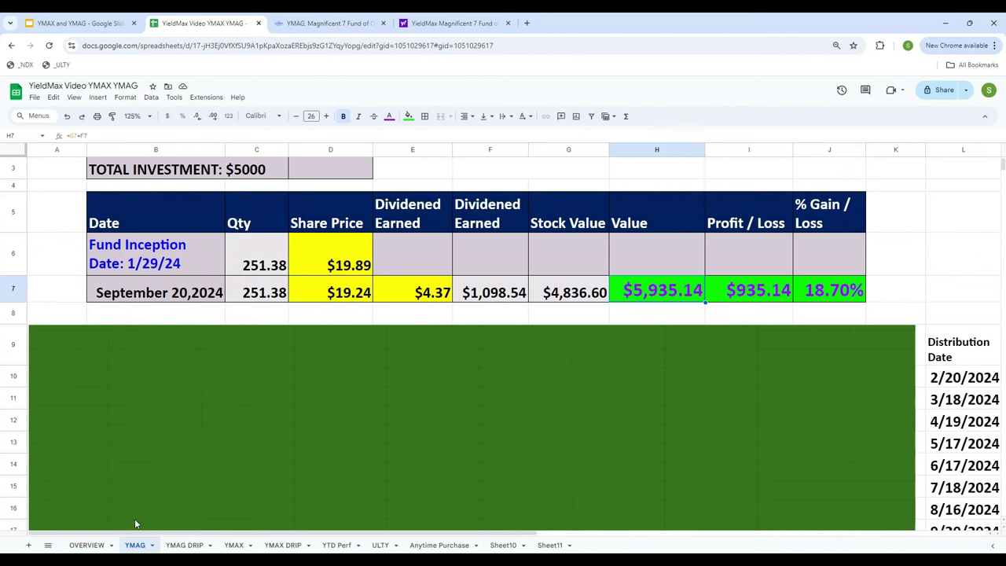
left_click(86, 545)
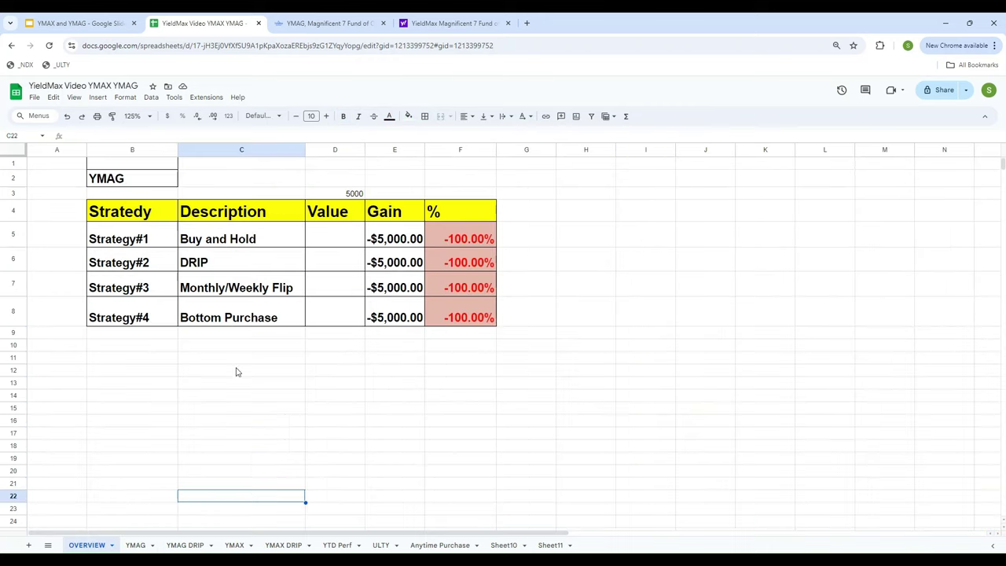
left_click(333, 234)
type("5")
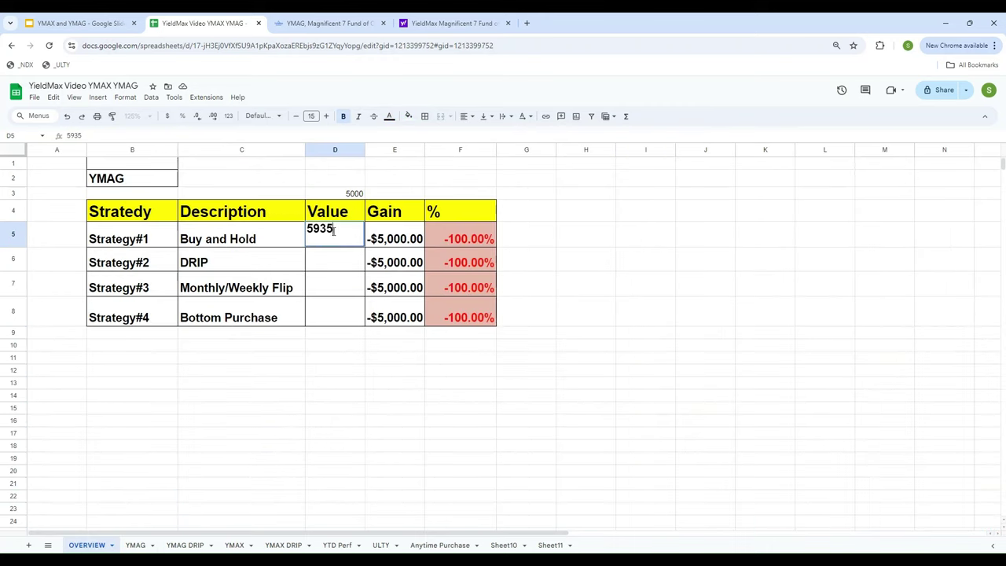
type(",935.14")
key("Return")
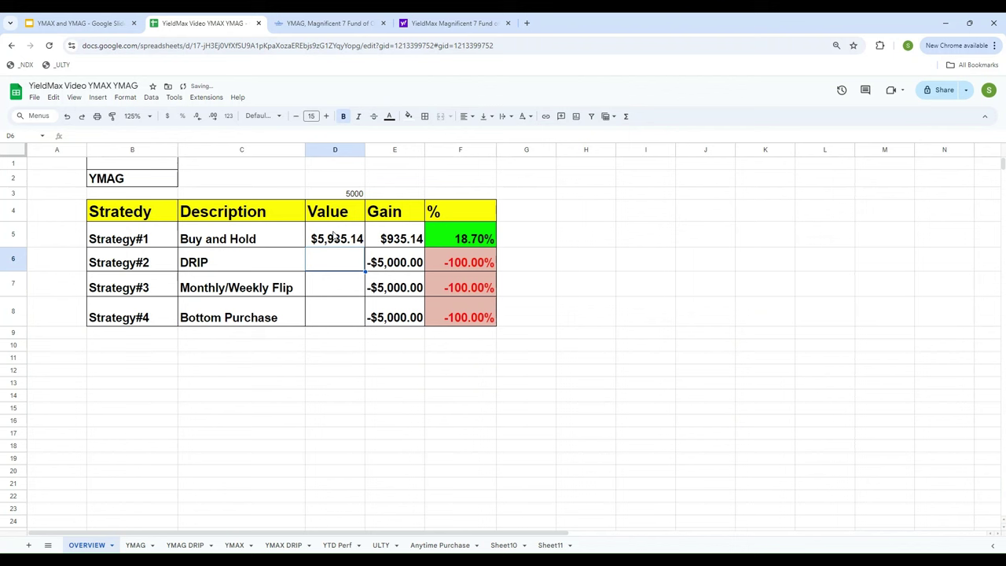
Step: Review the $5000 starting amount and the Buy and Hold row's value, gain and percentage
key("Up")
key("Up")
key("Up")
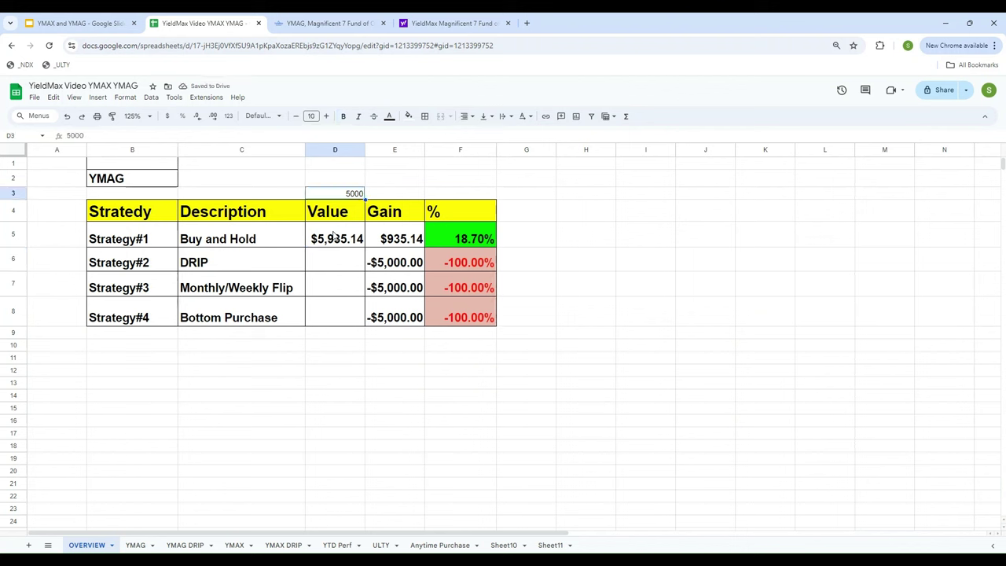
key("Down")
key("Down")
key("Left")
key("Left")
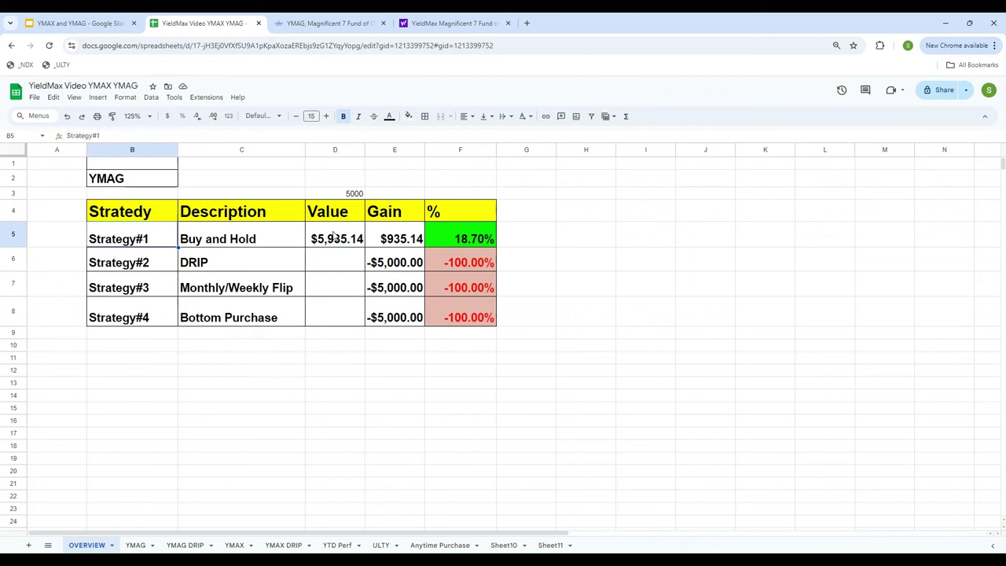
key("Right")
key("Right")
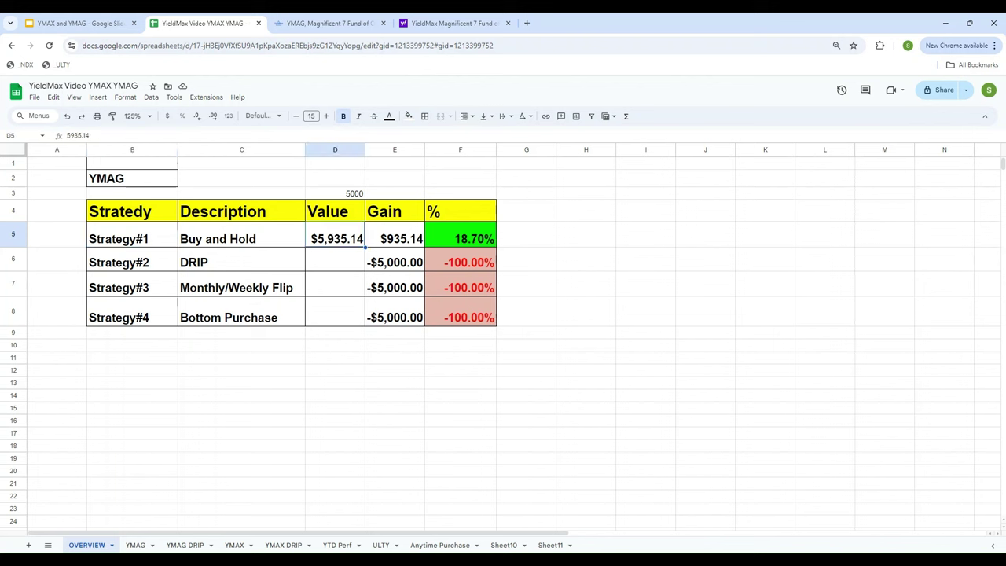
key("Right")
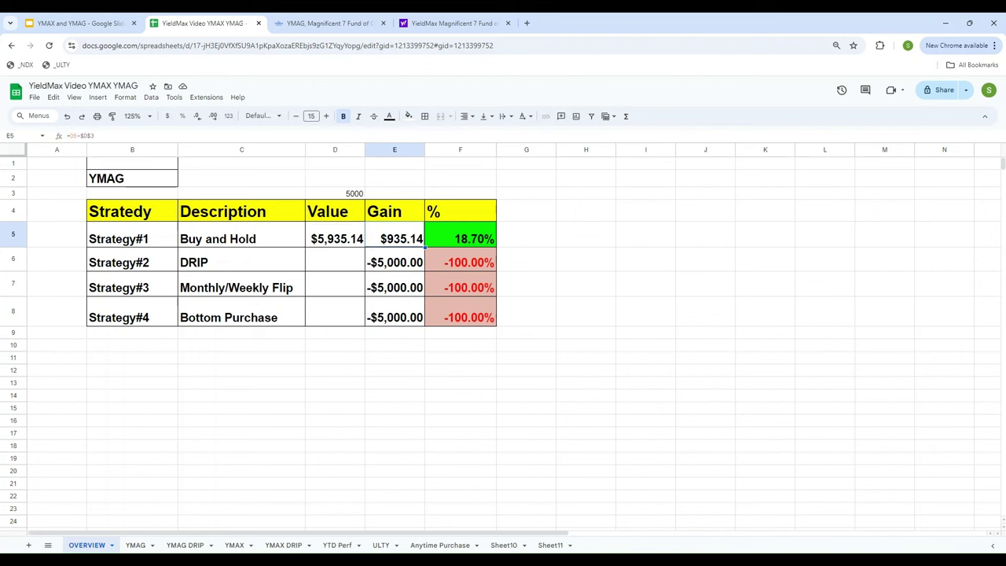
key("Right")
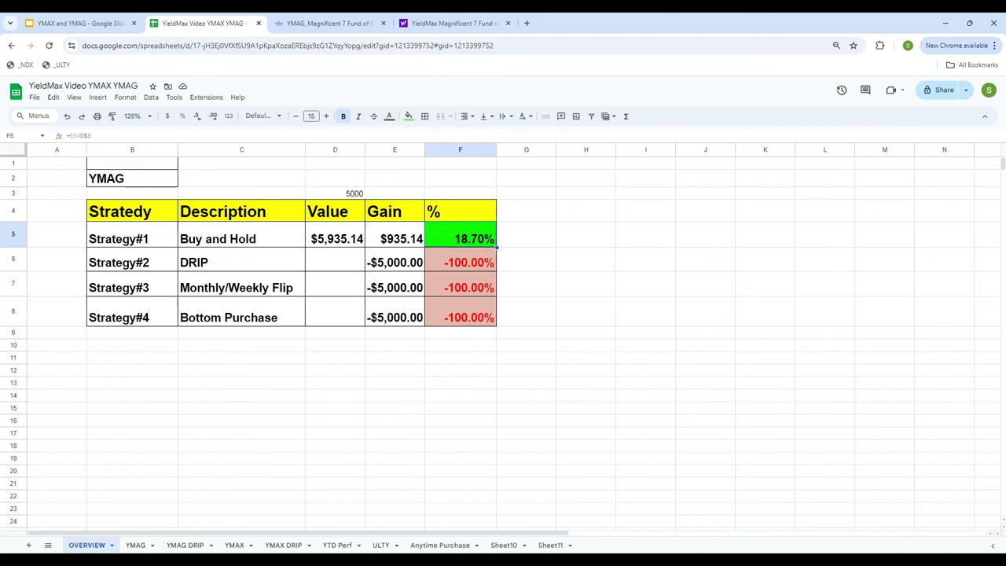
key("Left")
key("Left")
key("Left")
key("Left")
key("Left")
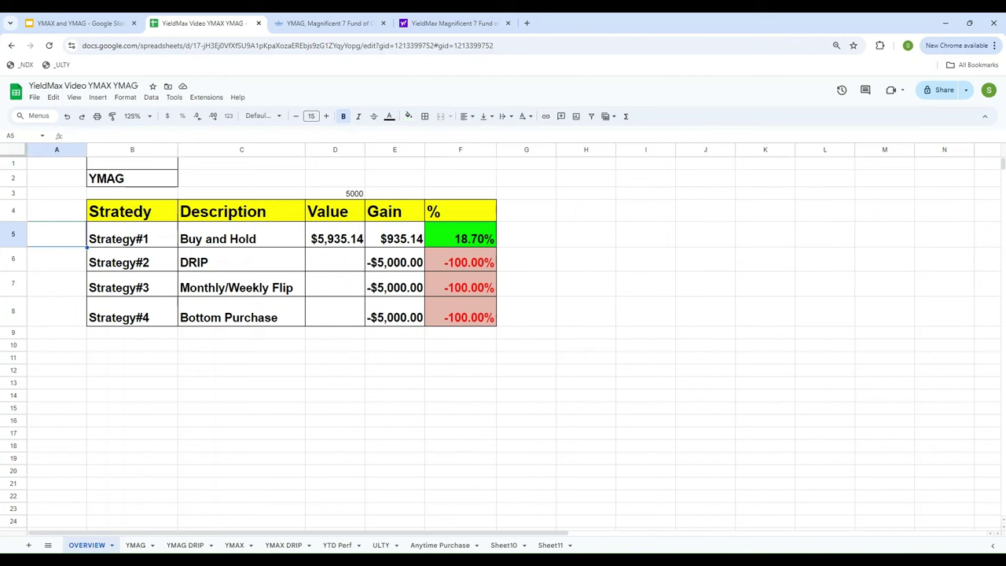
Step: Check the Strategy#2 DRIP entry and examine the YMAG DRIP sheet's reinvestment rows and distribution table
key("Down")
key("Right")
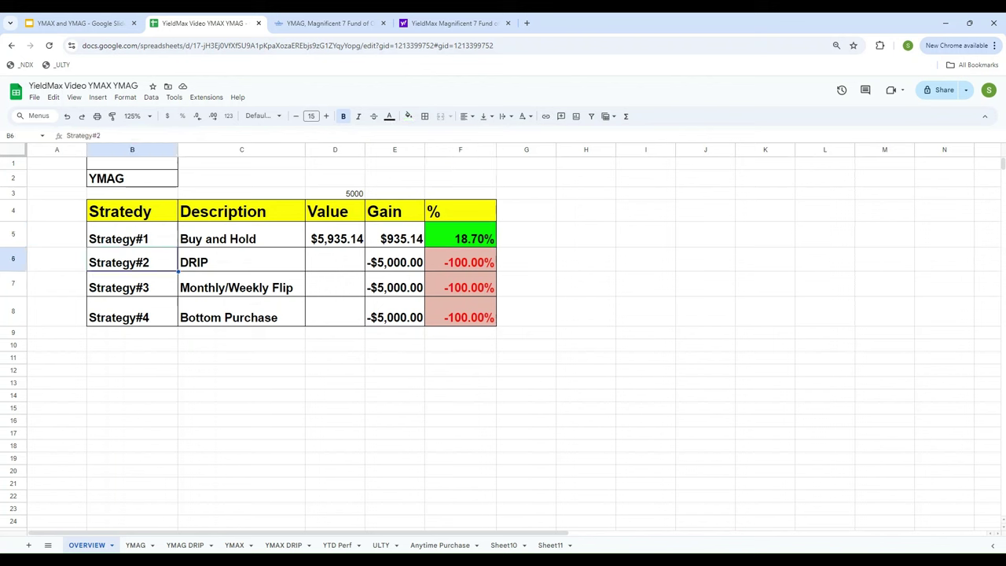
key("Right")
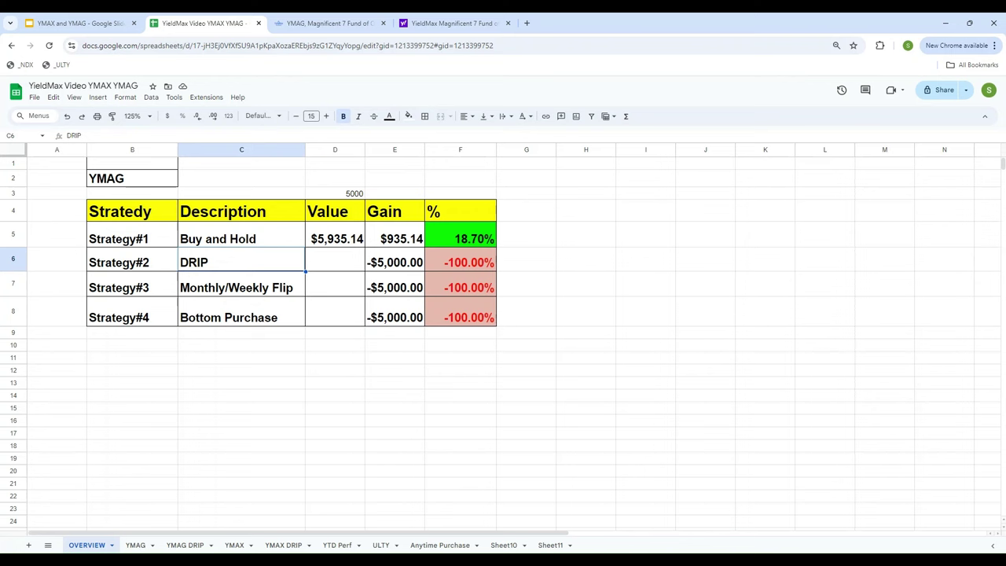
left_click(174, 545)
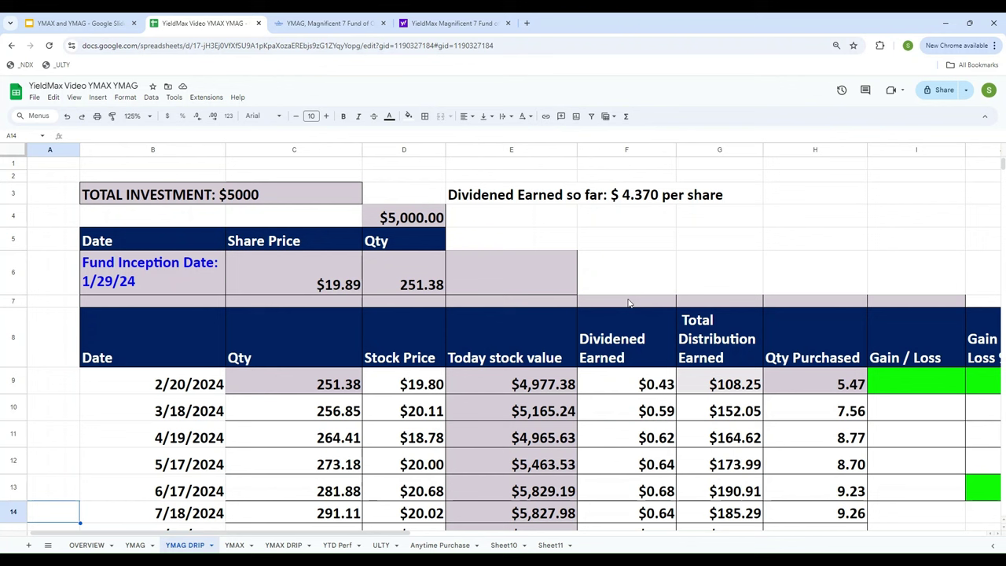
scroll(634, 348, "down", 10)
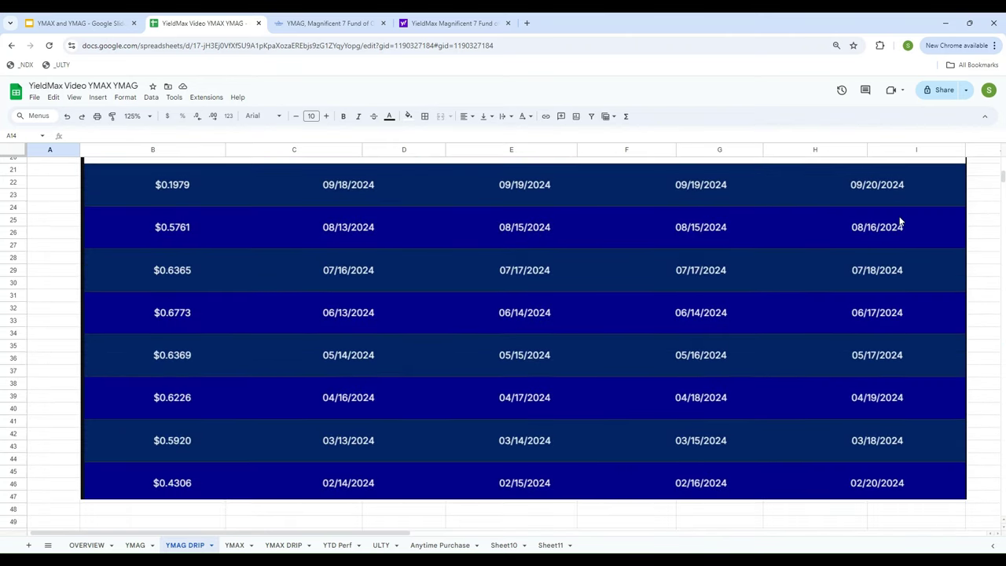
scroll(881, 334, "up", 5)
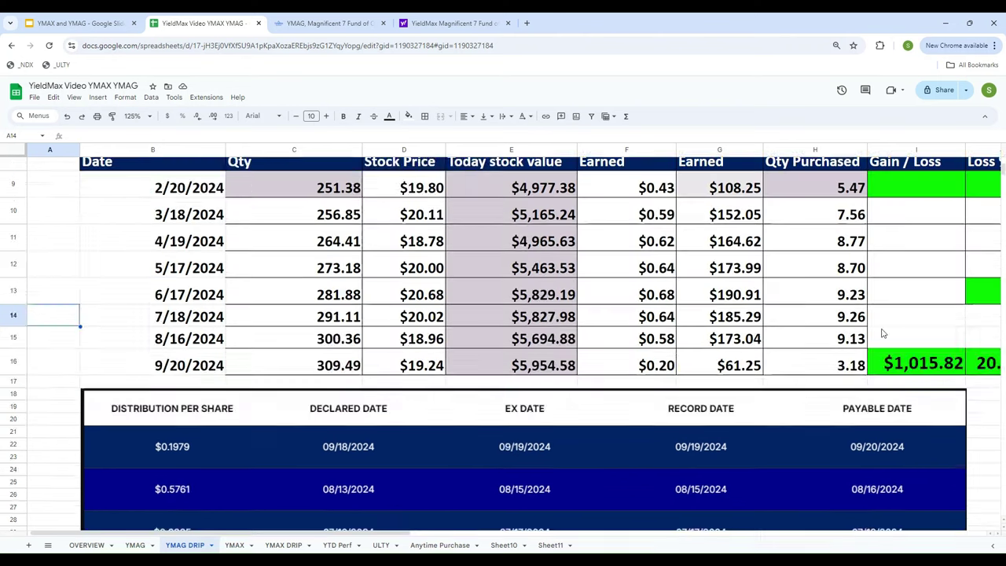
scroll(881, 334, "up", 4)
left_click(168, 387)
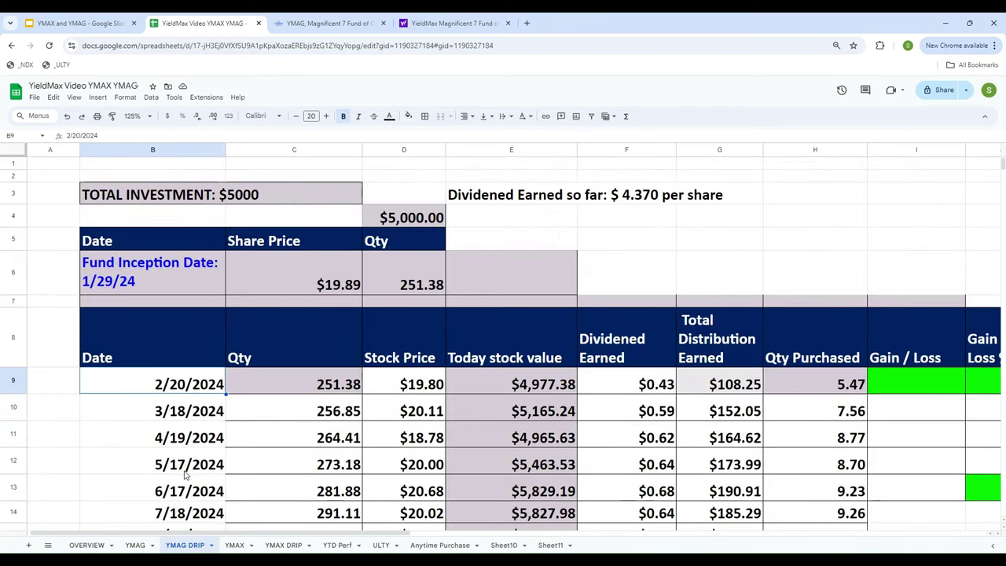
Step: Compare the September 20 share price and quantity on the YMAG sheet with the 2/20/2024 quantity on the YMAG DRIP sheet
left_click(134, 545)
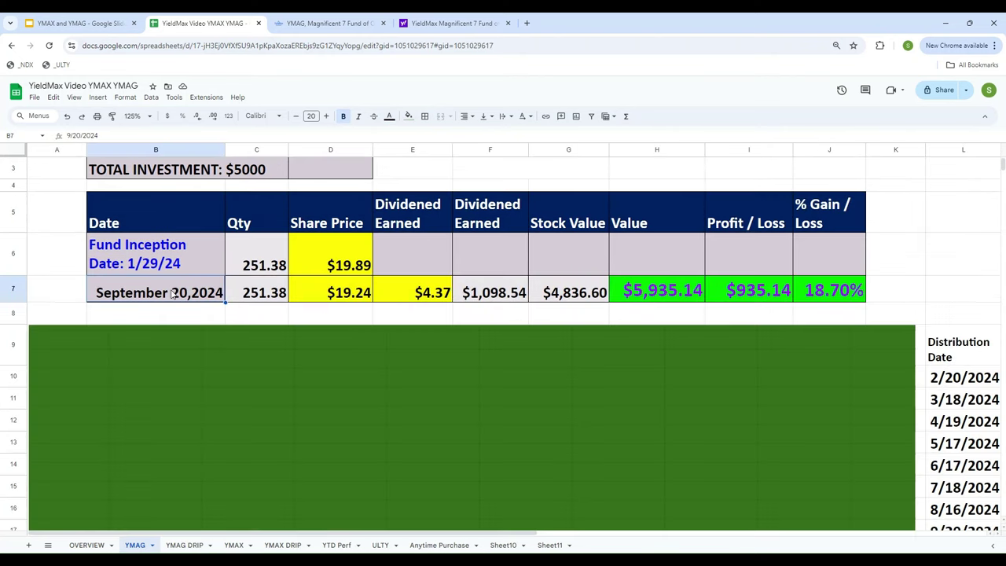
left_click(341, 296)
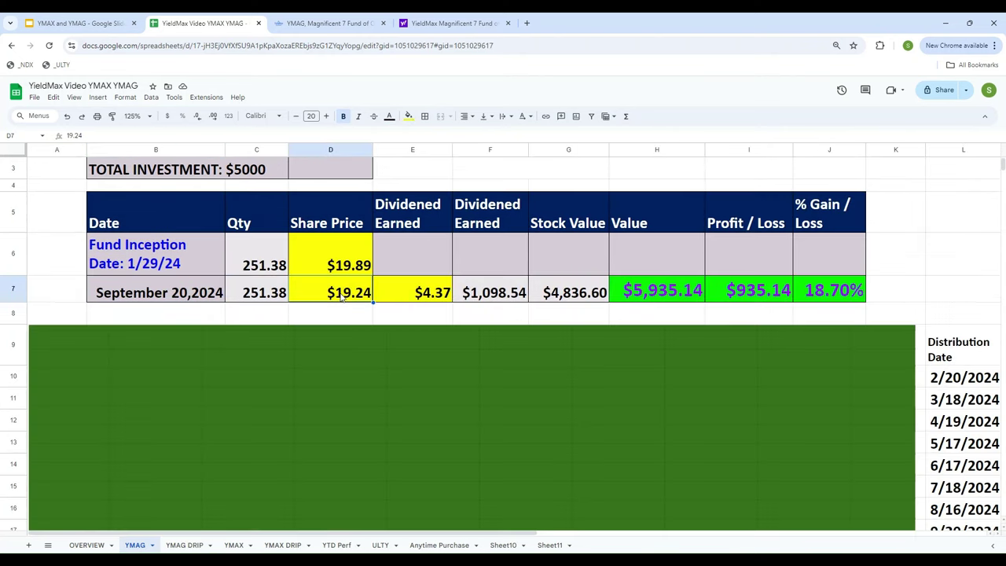
left_click(257, 302)
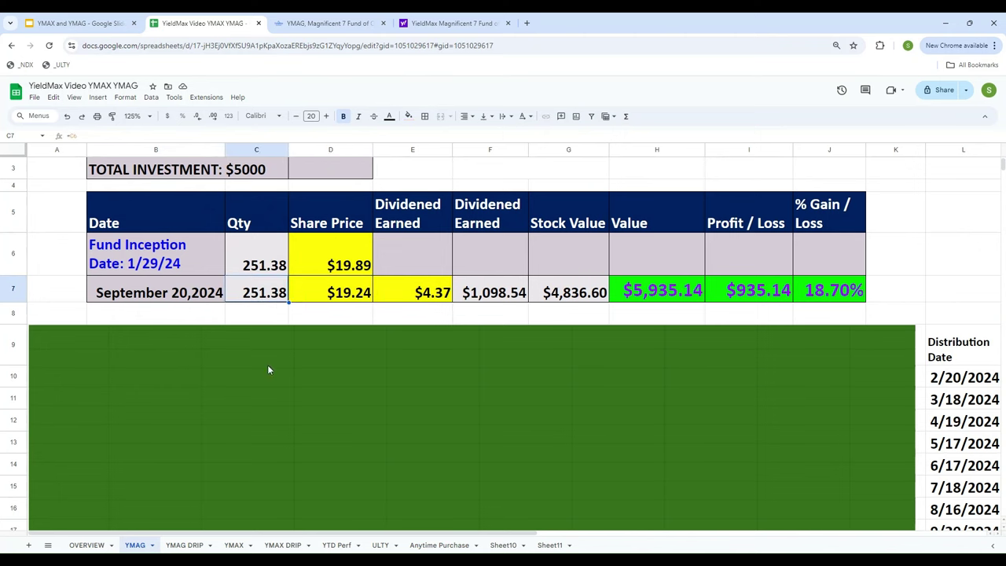
left_click(185, 545)
left_click(294, 396)
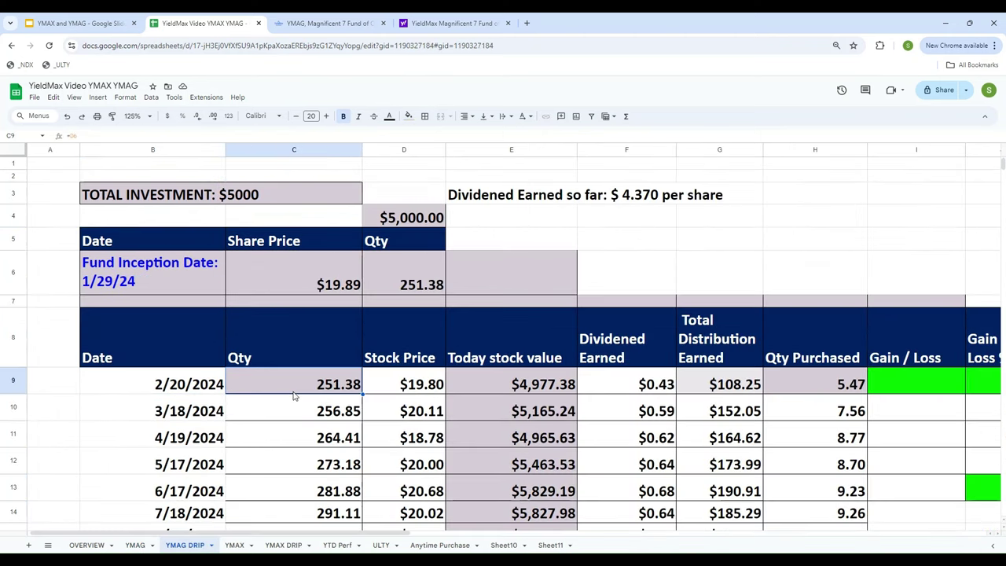
Step: Examine the 2/20/2024 row's stock price, dividend earned, total distribution, quantity purchased and gain/loss columns
key("Right")
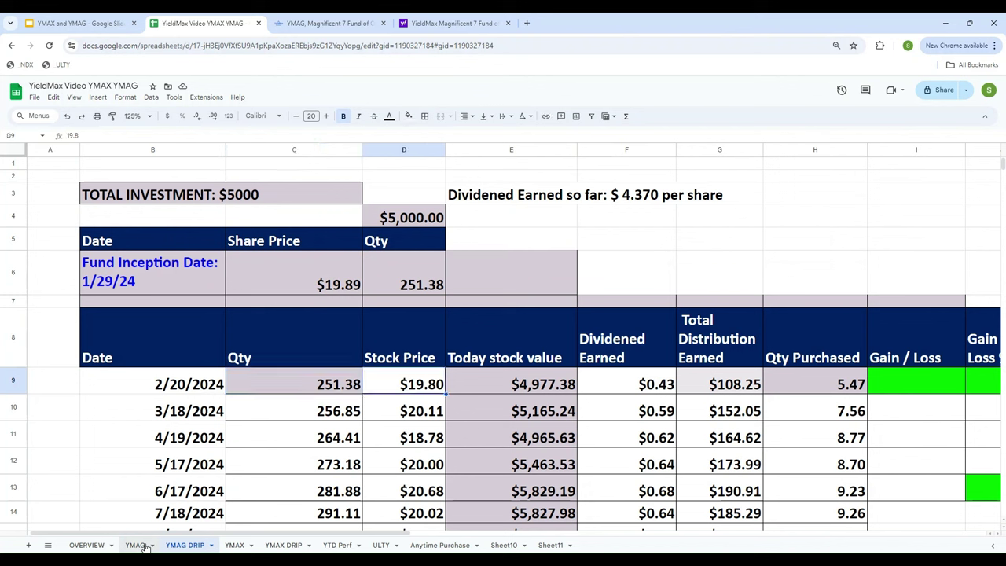
key("Right")
key("Right")
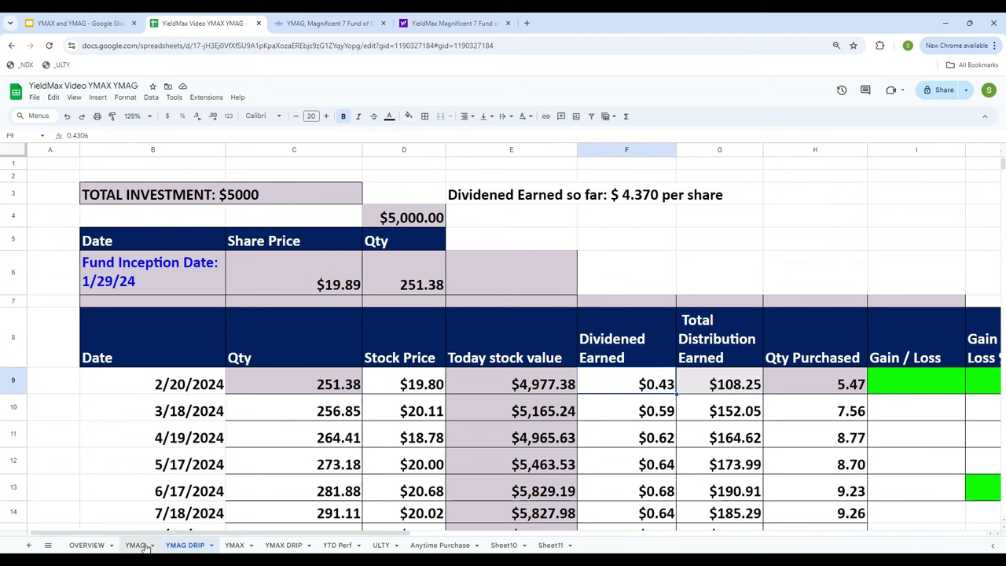
key("Right")
key("Right")
key("Right")
key("Right")
key("Right")
key("Right")
key("Left")
key("Left")
key("Left")
key("Left")
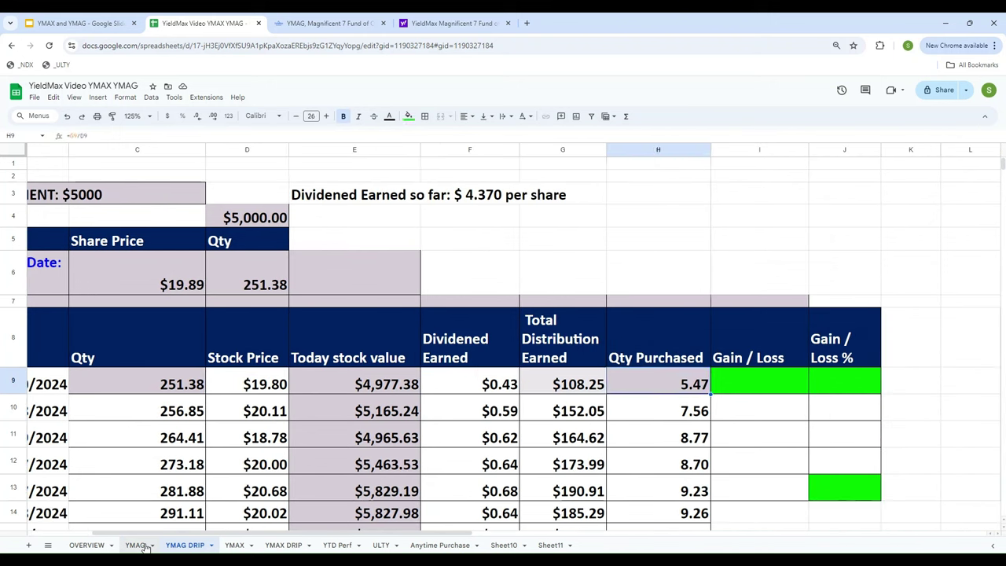
Step: Calculate the 2/20/2024 row's total distribution earned in G9 with the formula =F9*C9
key("Left")
key("Left")
key("Right")
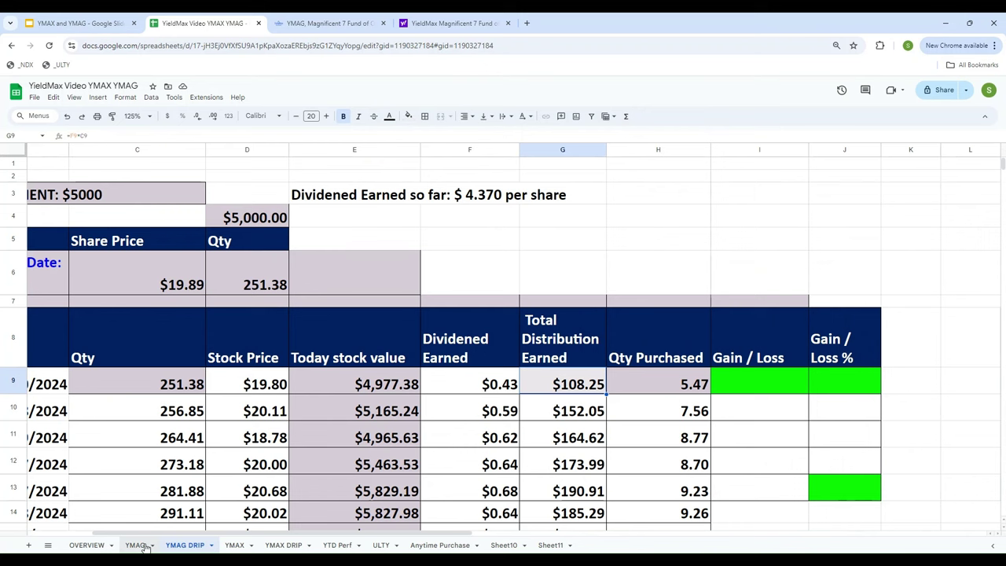
type("=")
key("Left")
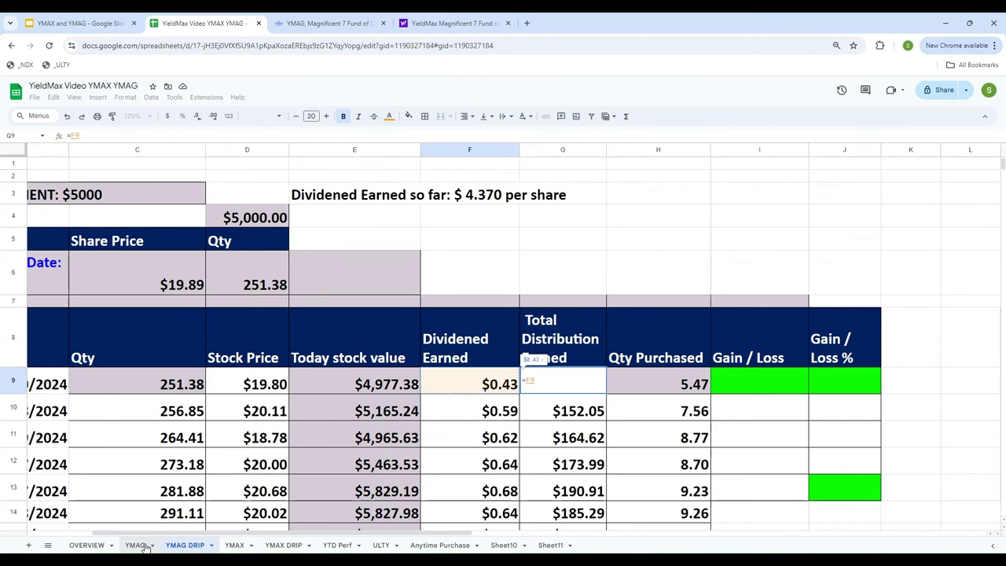
type("*")
key("Left")
key("Left")
key("Left")
key("Left")
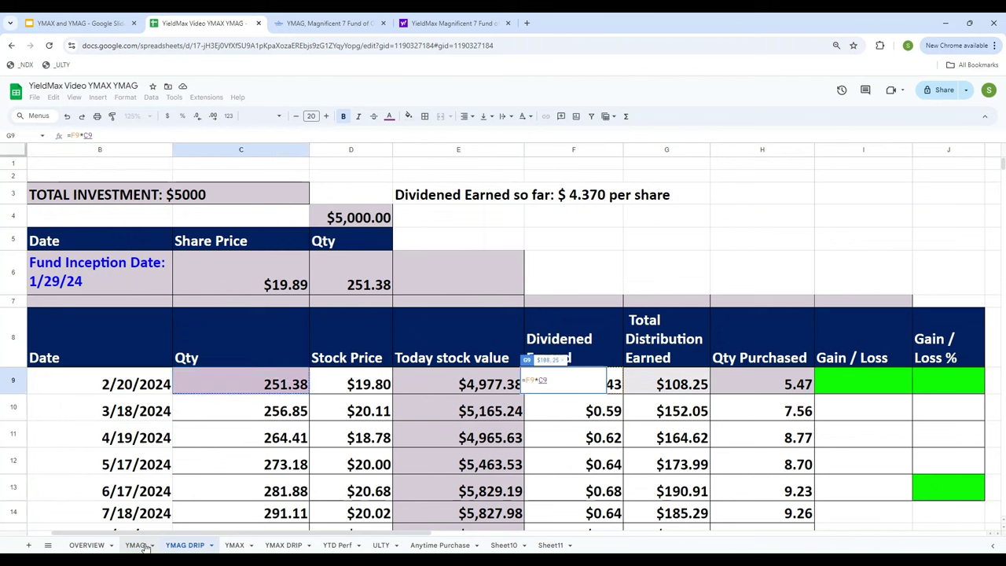
key("Return")
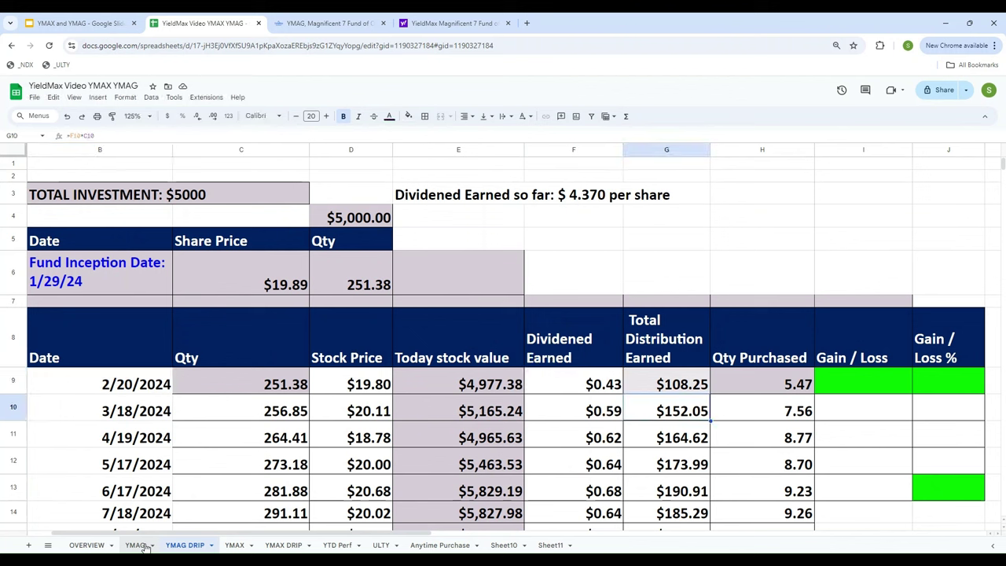
key("Up")
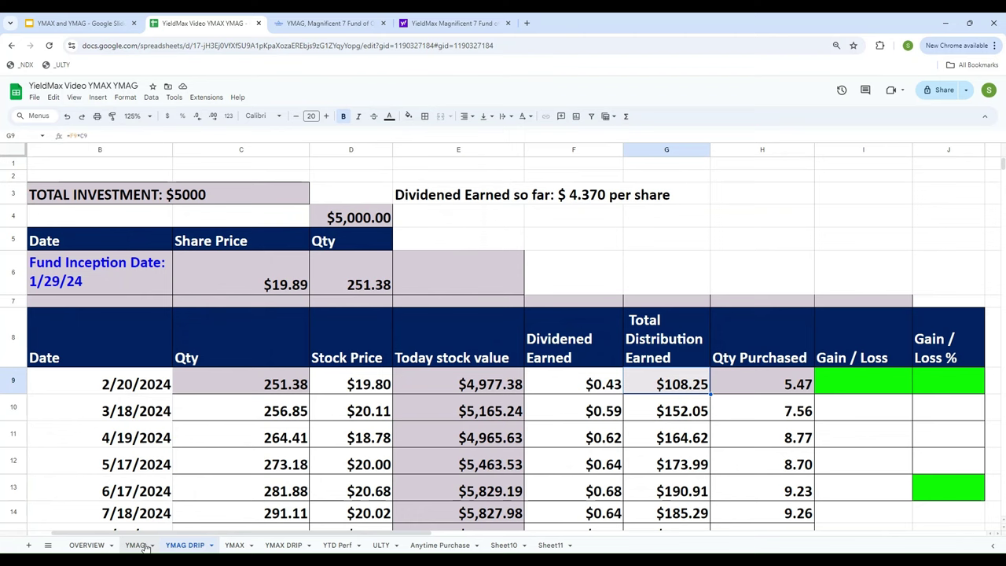
Step: Check YMAG's February 20, 2024 closing price in the Yahoo Finance historical data, then return to the YMAG DRIP rows
key("Left")
key("Left")
key("Left")
key("Left")
key("Left")
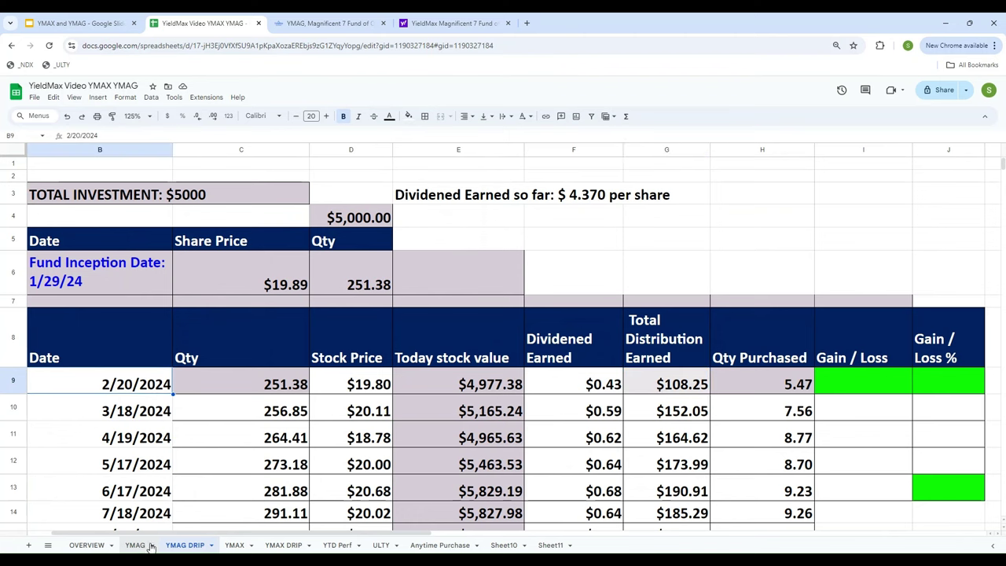
left_click(452, 23)
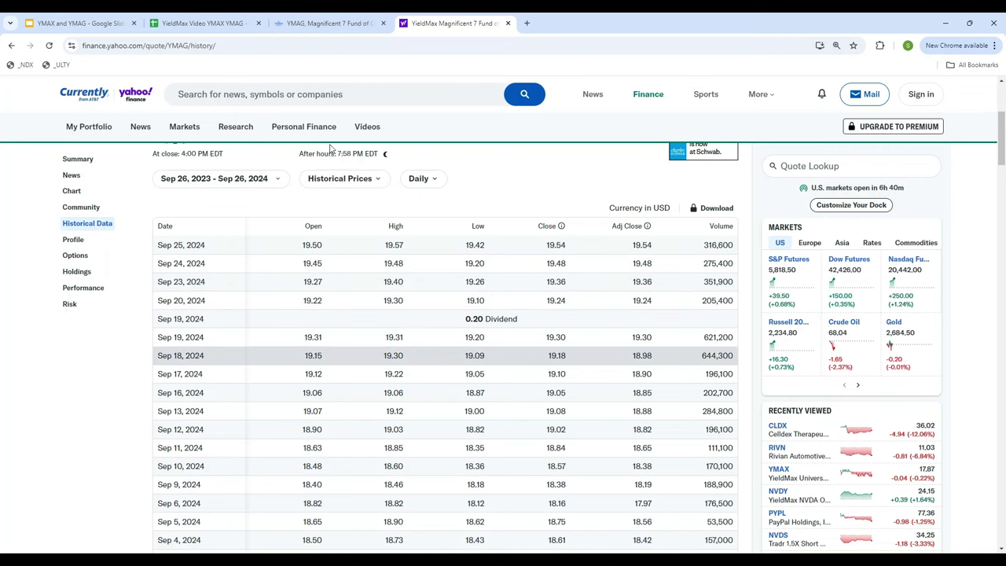
left_click(202, 22)
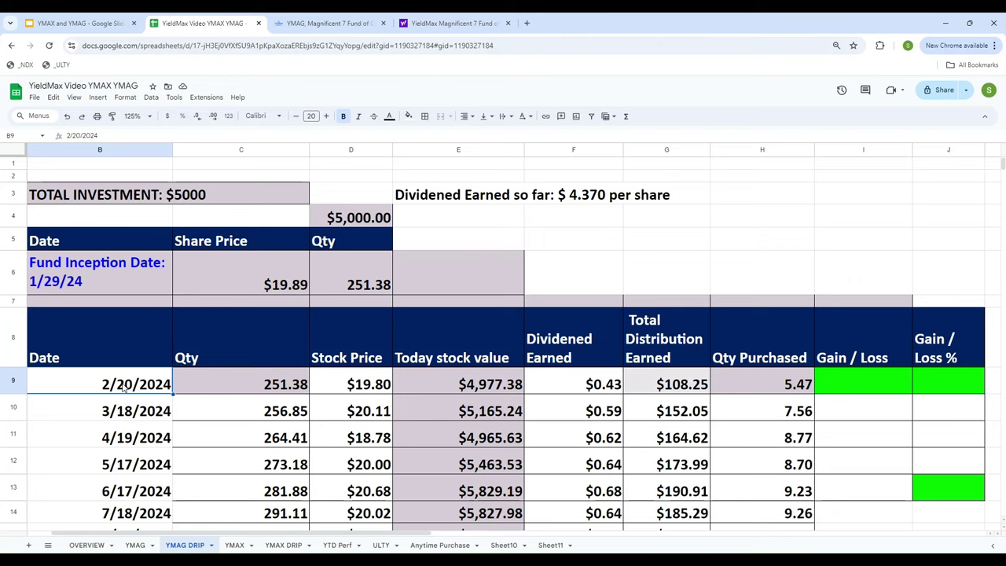
left_click(454, 23)
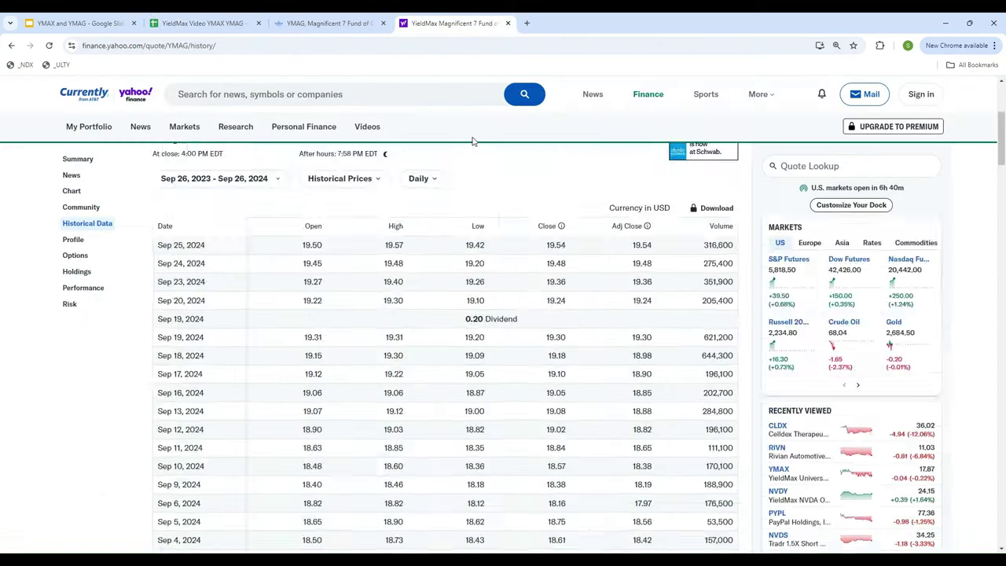
scroll(541, 292, "down", 20)
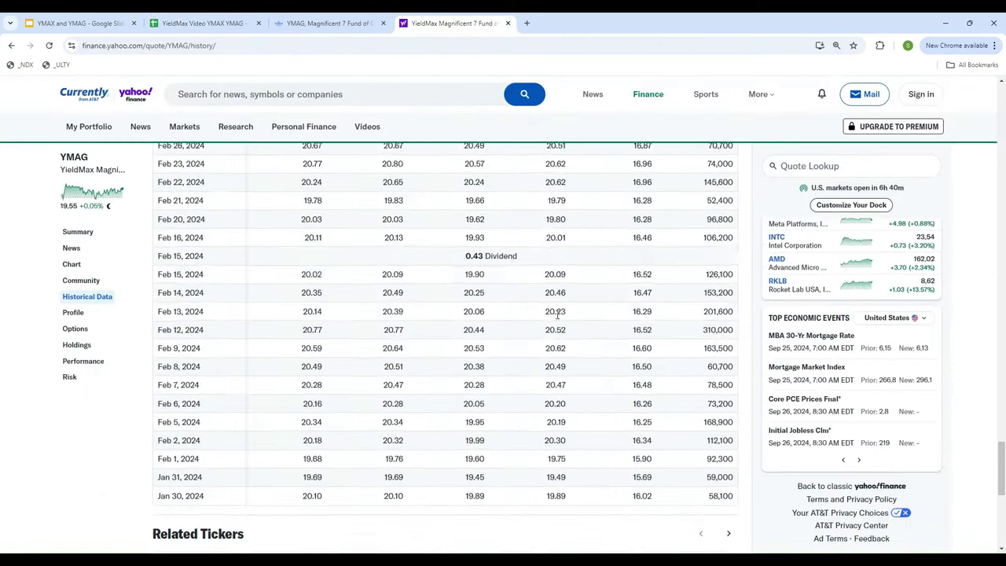
scroll(557, 313, "up", 1)
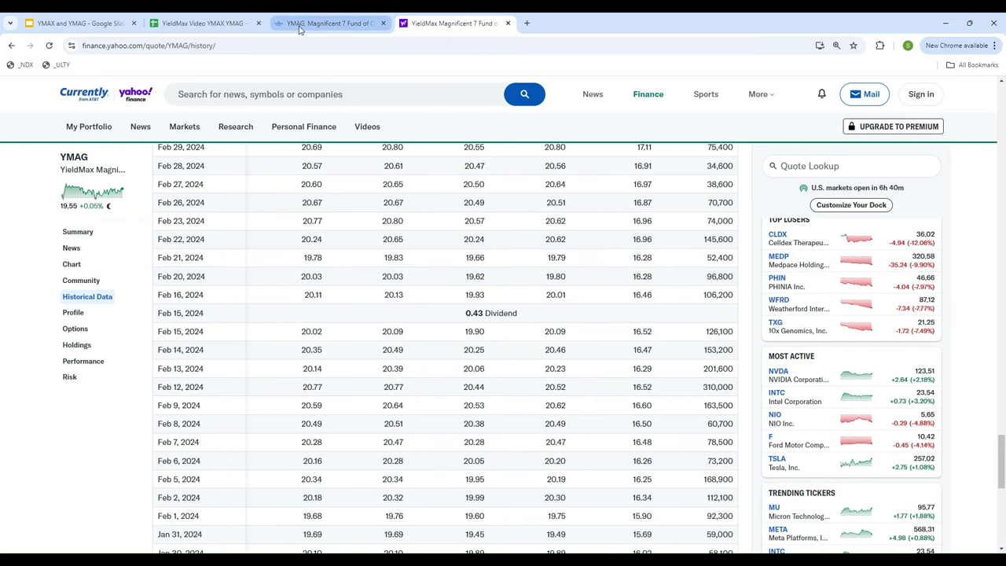
left_click(191, 26)
scroll(448, 344, "down", 5)
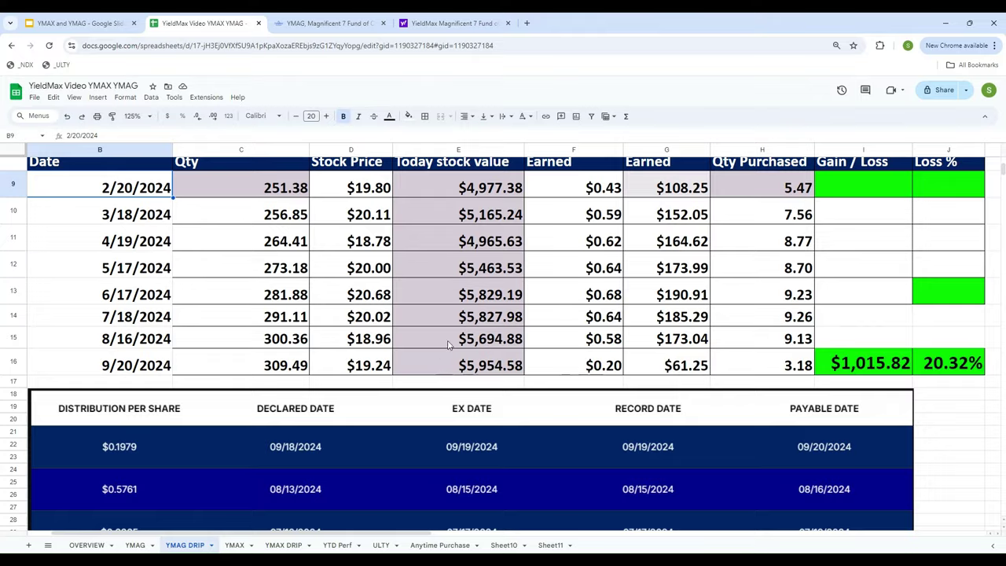
Step: Calculate the 2/20/2024 row's quantity purchased in H9 with the formula =G9/D9
scroll(448, 344, "up", 5)
left_click(361, 380)
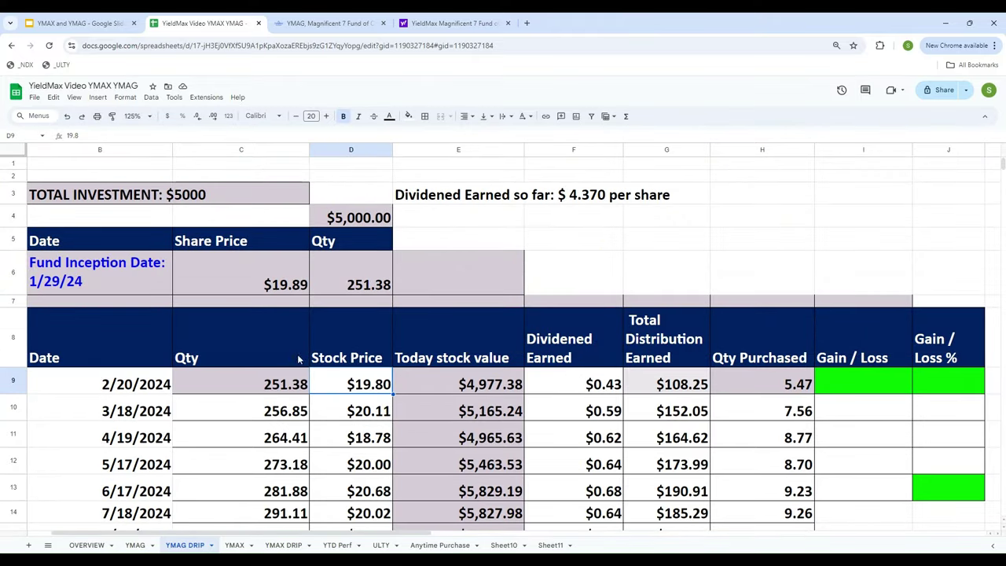
left_click(776, 388)
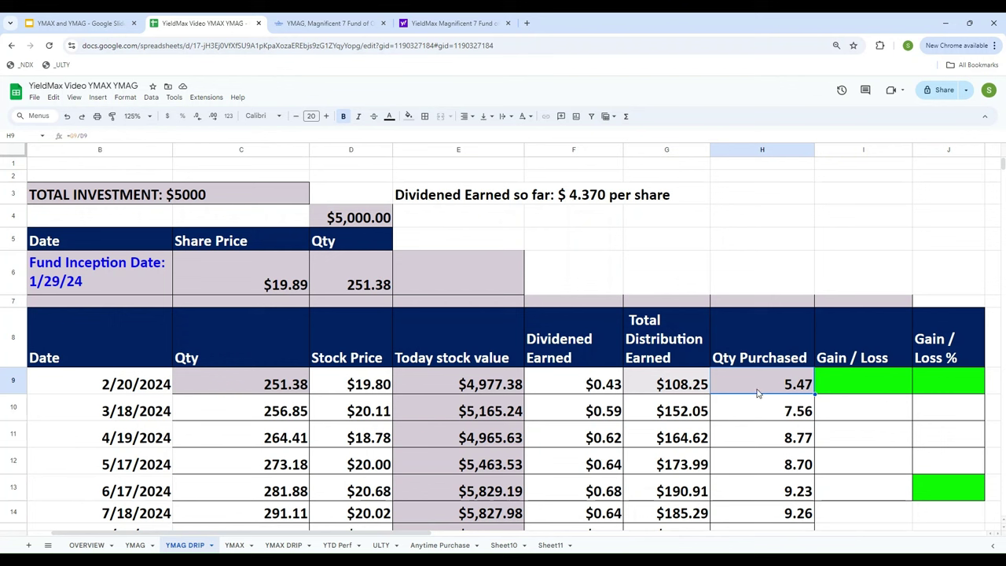
type("=G9")
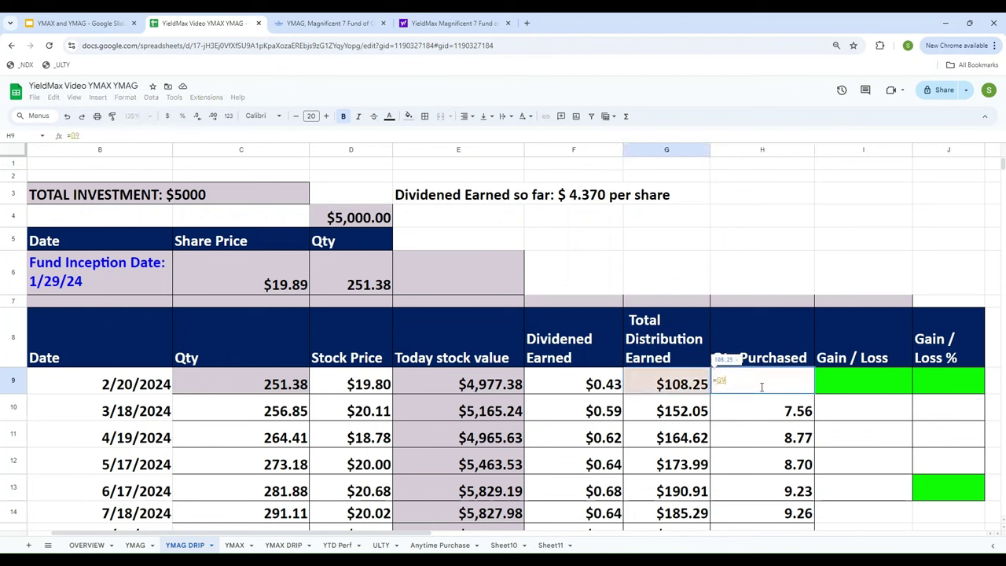
type("/D9")
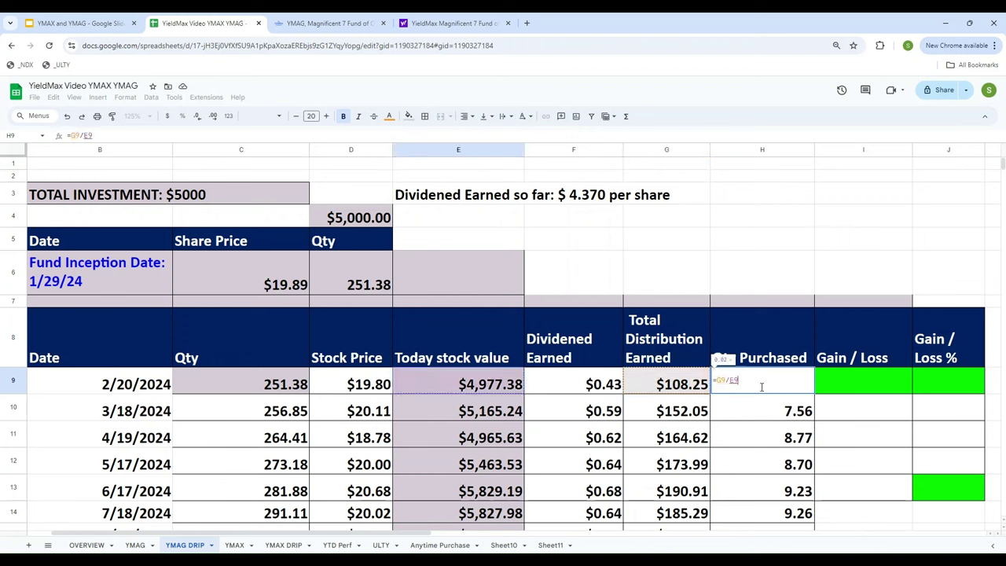
key("Return")
left_click(761, 390)
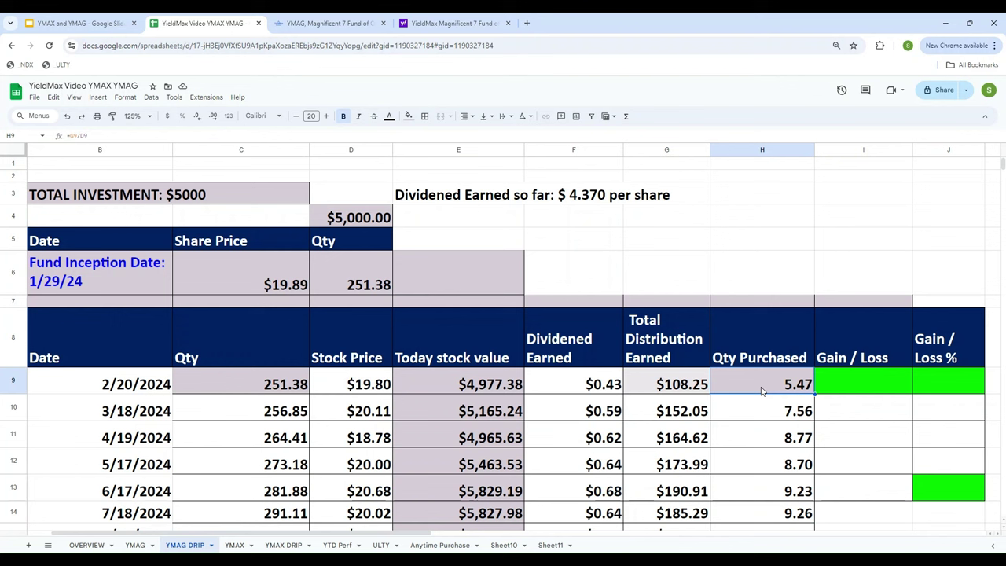
Step: Compare the 2/20/2024 row's starting quantity and quantity purchased with the 3/18/2024 row's quantity
key("Left")
key("Left")
key("Left")
key("Left")
key("Left")
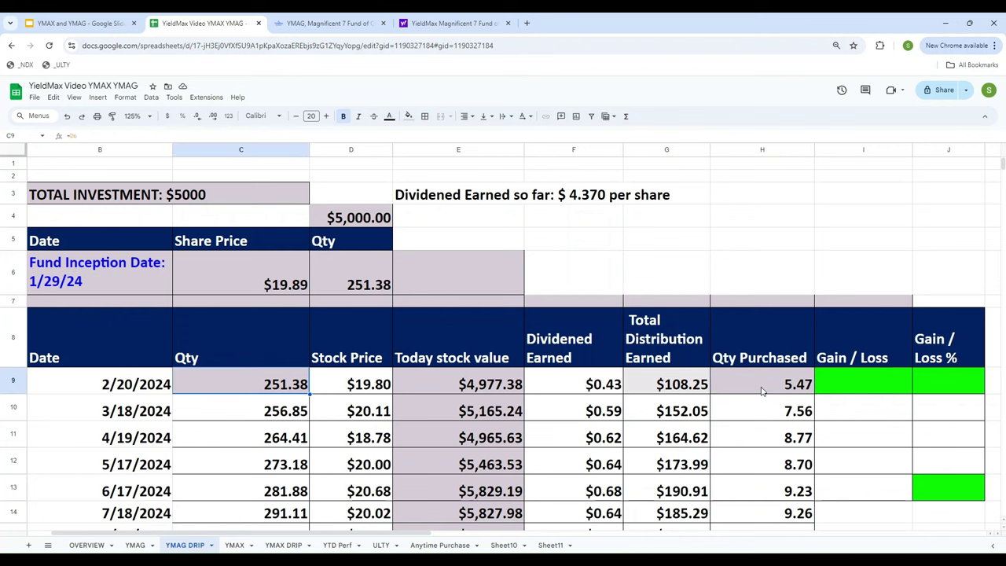
key("Right")
key("Right")
key("Right")
key("Right")
key("Right")
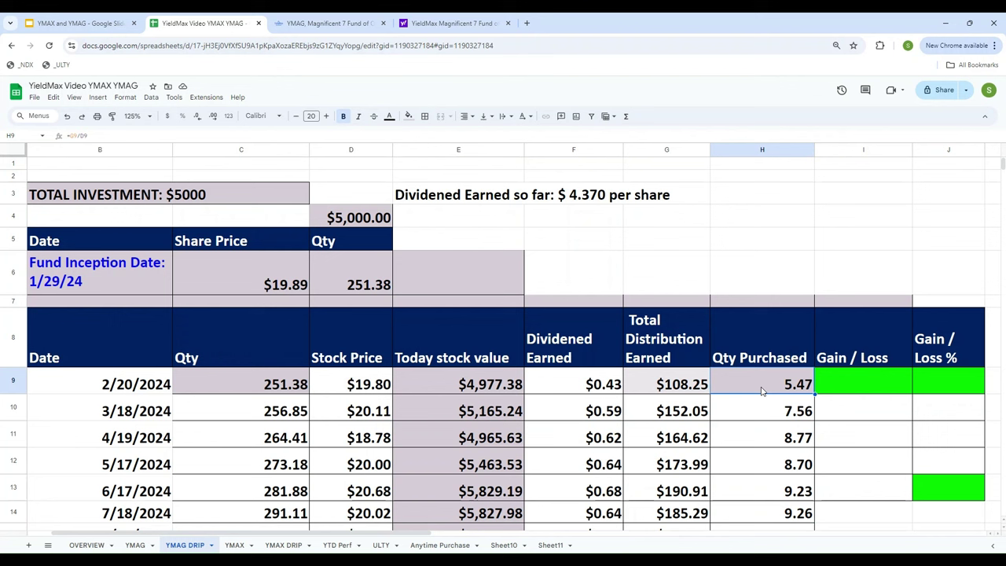
key("Left")
key("Left")
key("Left")
key("Left")
key("Left")
key("Right")
key("Right")
key("Right")
key("Right")
key("Right")
key("Left")
key("Left")
key("Left")
key("Left")
key("Left")
key("Down")
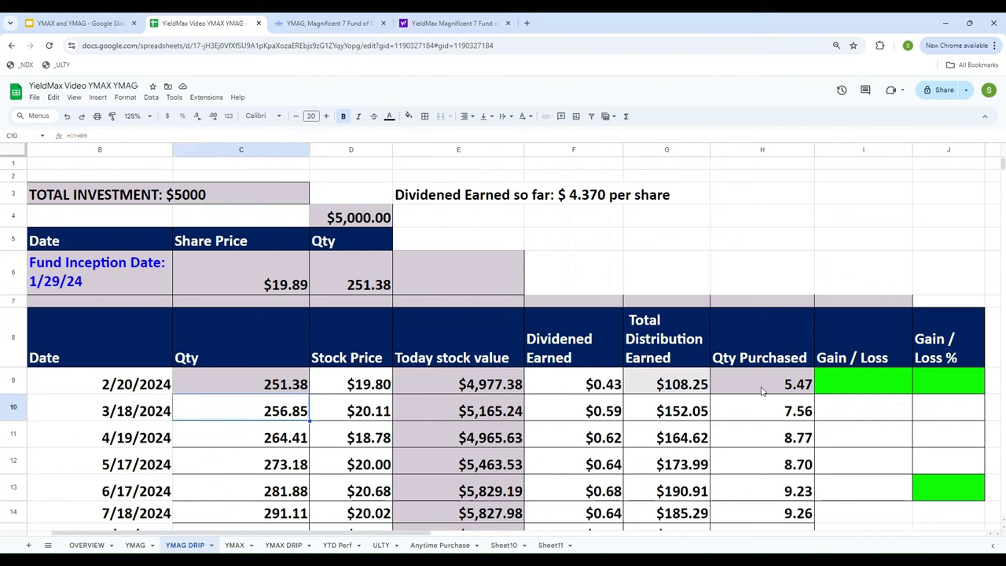
Step: Examine the 3/18/2024 row's stock price, stock value, dividend earned and quantity purchased, along with the rows below it
key("Right")
key("Right")
key("Right")
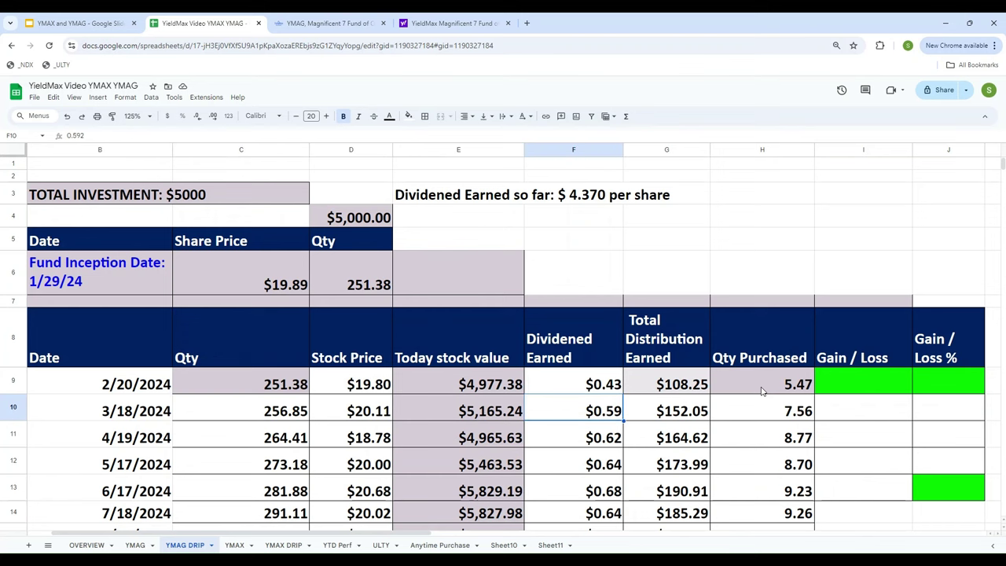
key("Down")
key("Down")
key("Down")
key("Down")
key("Down")
key("Down")
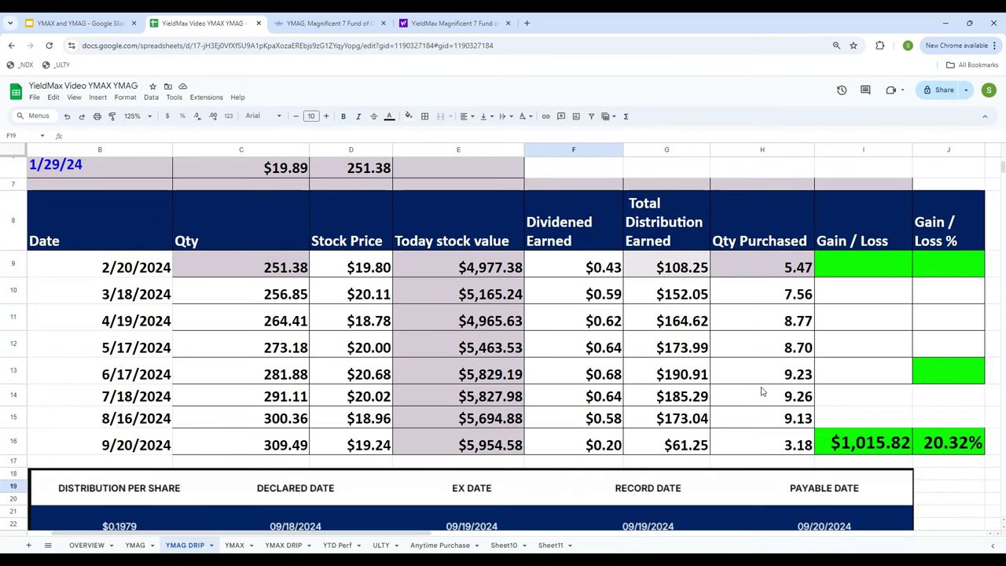
key("Up")
key("Up")
key("Up")
key("Up")
key("Up")
key("Up")
key("Right")
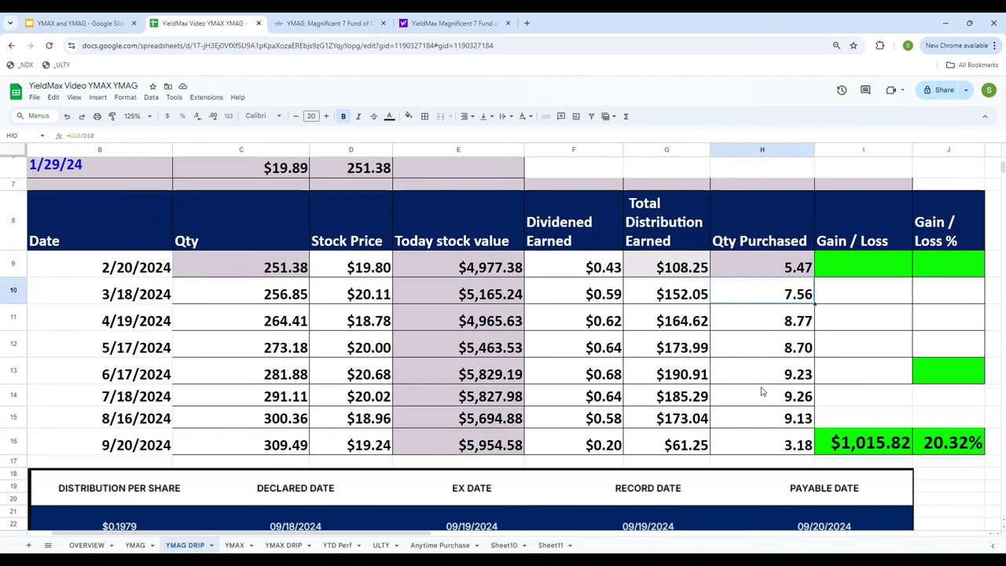
Step: Check the 3/18/2024 row's date against the payable dates in the distribution table below
key("Left")
key("Left")
key("Left")
key("Left")
key("Left")
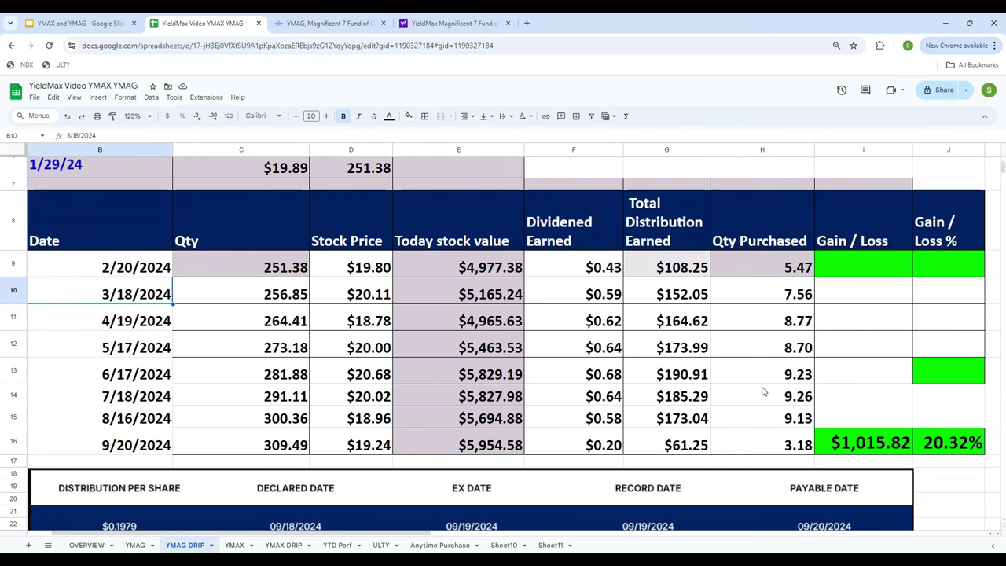
scroll(784, 459, "down", 3)
scroll(785, 463, "down", 3)
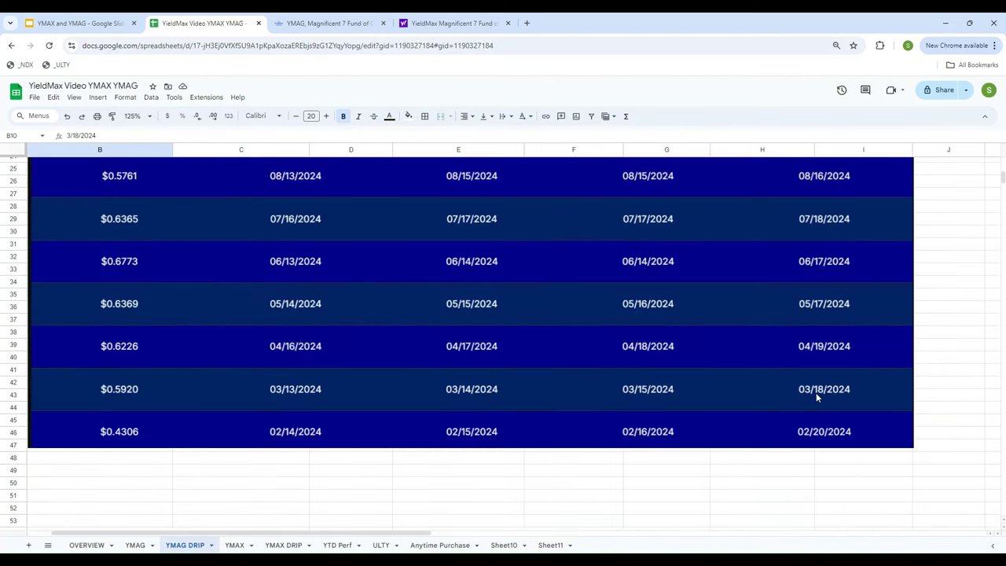
scroll(819, 388, "up", 8)
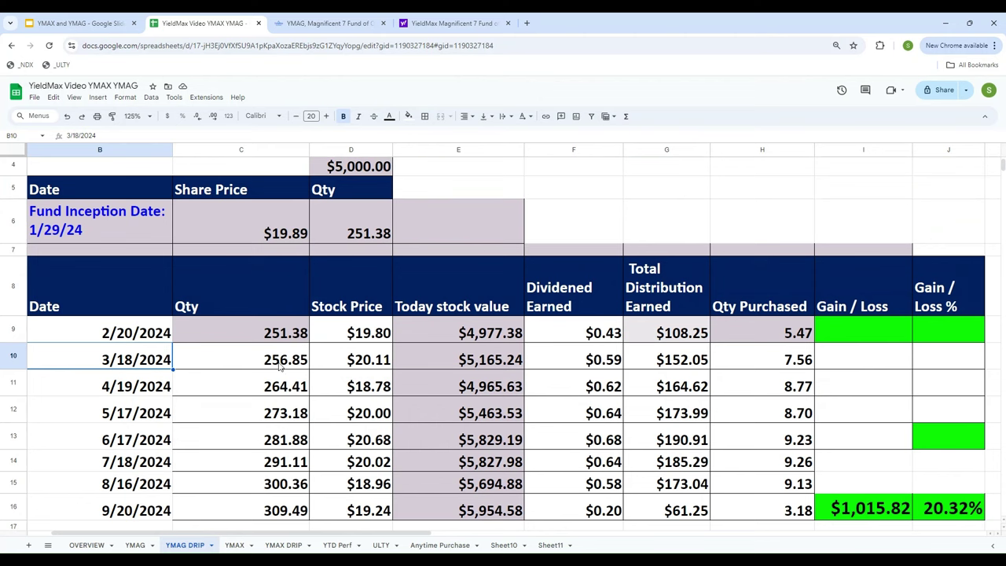
Step: Check YMAG's March 18, 2024 closing price in the Yahoo Finance historical data, then return to the 3/18/2024 row of the spreadsheet
left_click(334, 369)
left_click(437, 24)
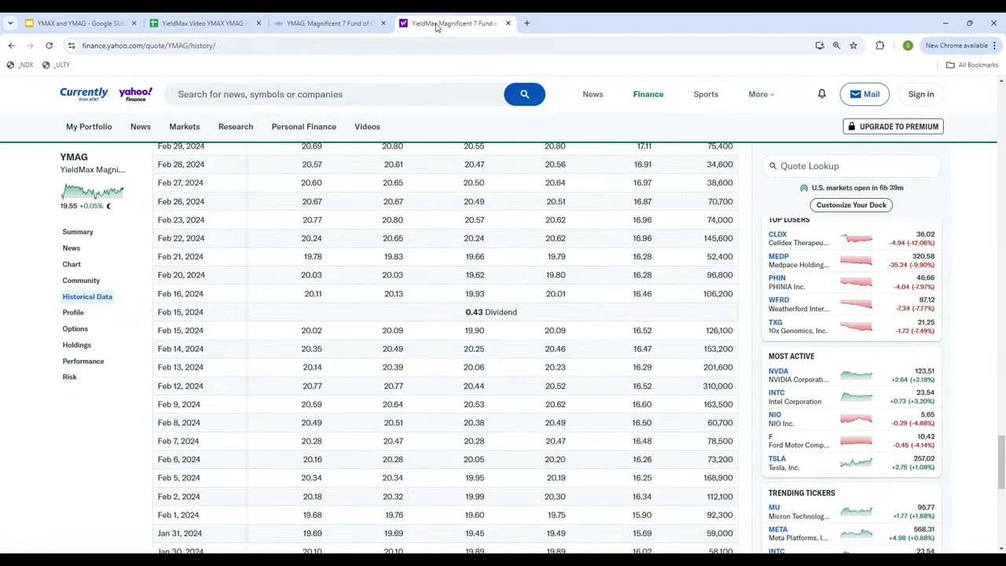
scroll(511, 330, "up", 5)
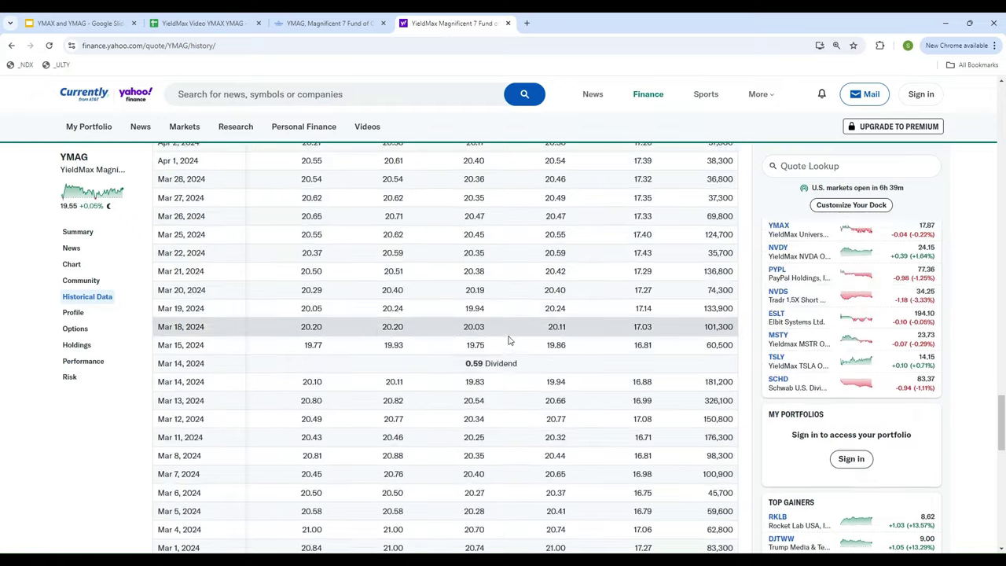
left_click(166, 26)
key("Right")
key("Right")
key("Right")
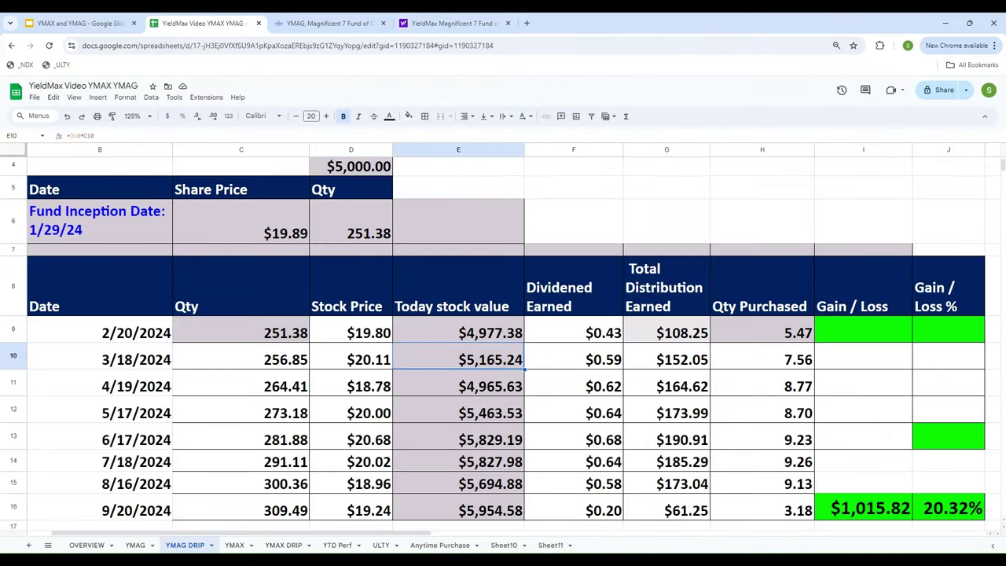
key("Left")
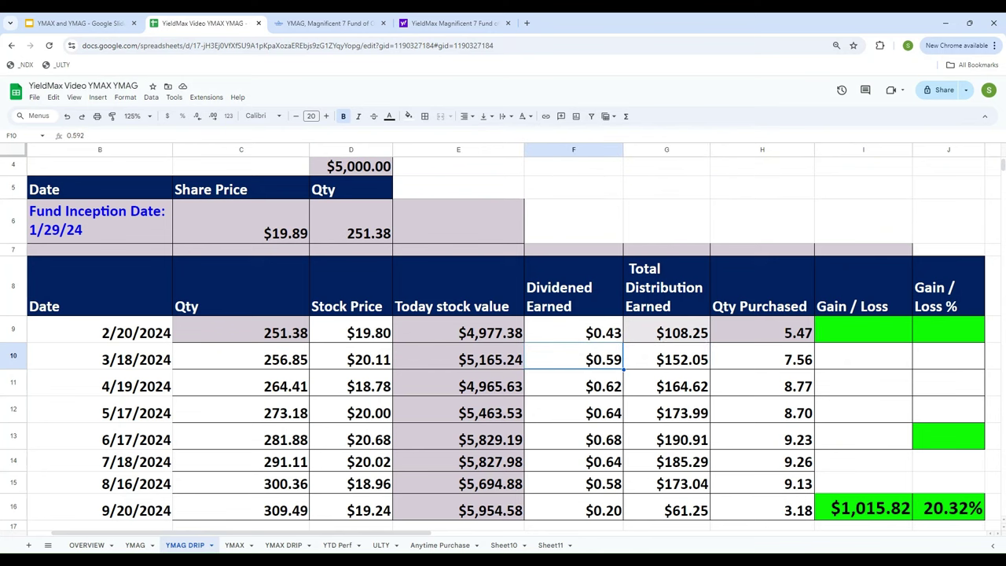
Step: Check the March distribution per share, and calculate the 3/18/2024 total distribution earned in G10 with the formula =F10*C10
scroll(582, 424, "down", 5)
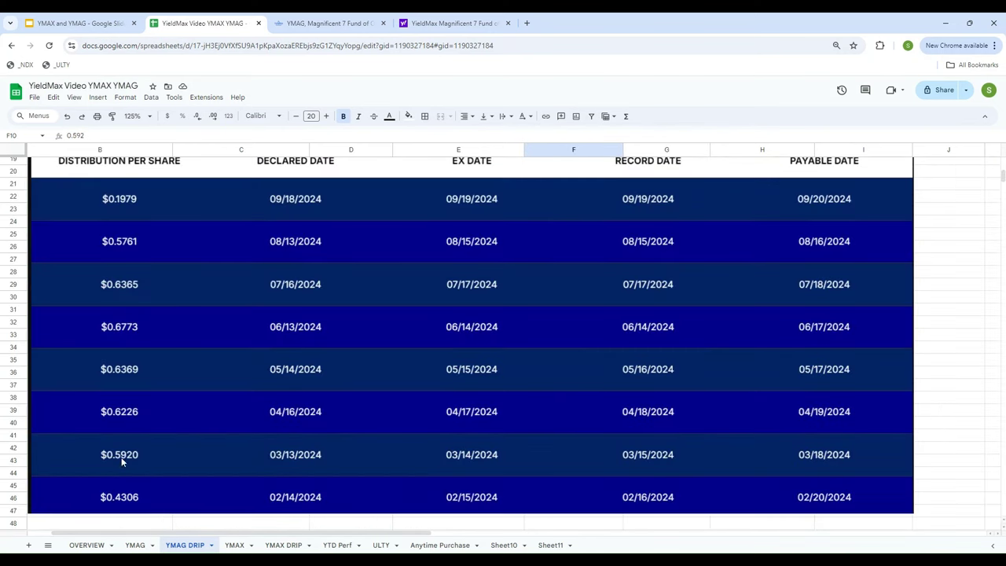
scroll(123, 455, "up", 5)
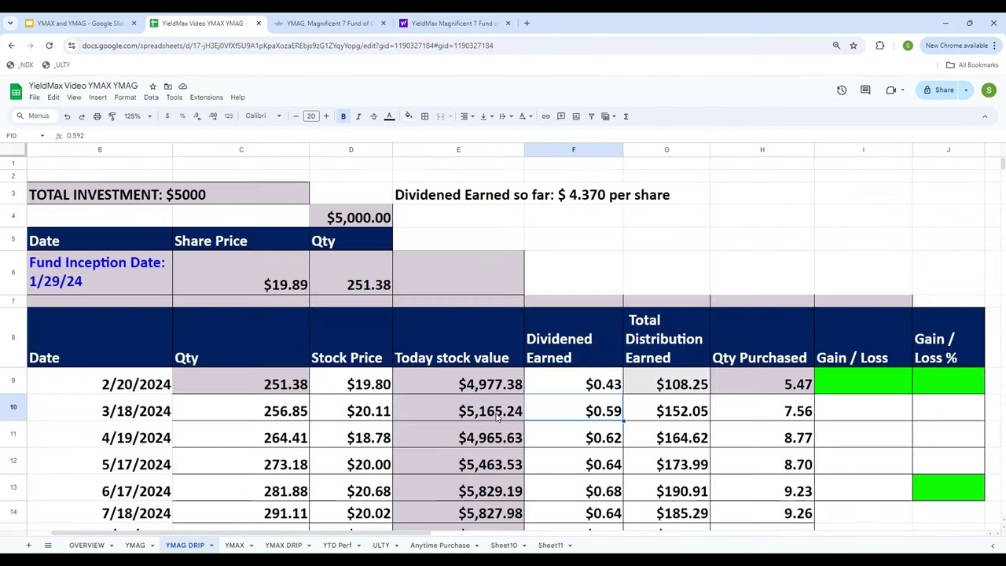
left_click(682, 416)
type("=F10")
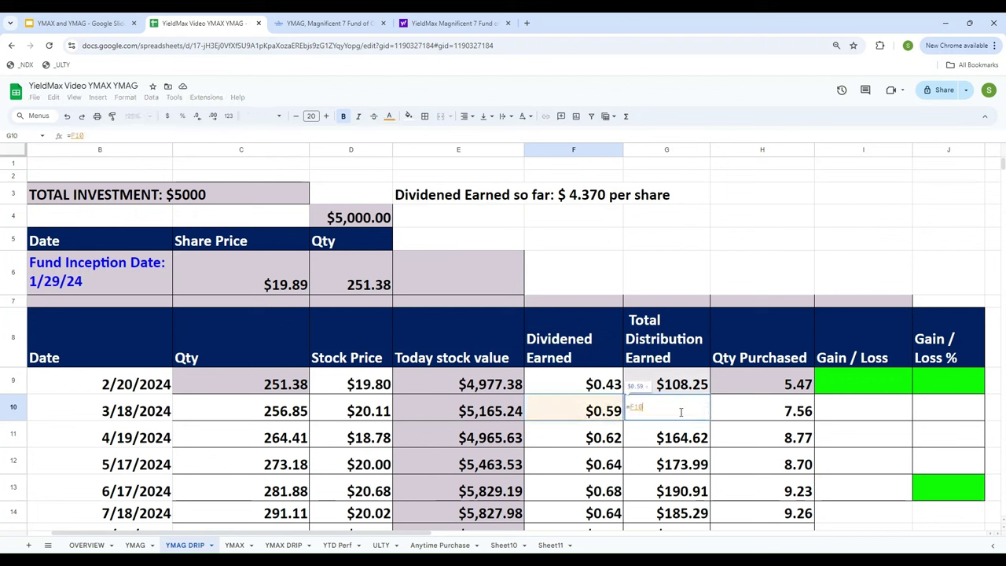
type("*C10")
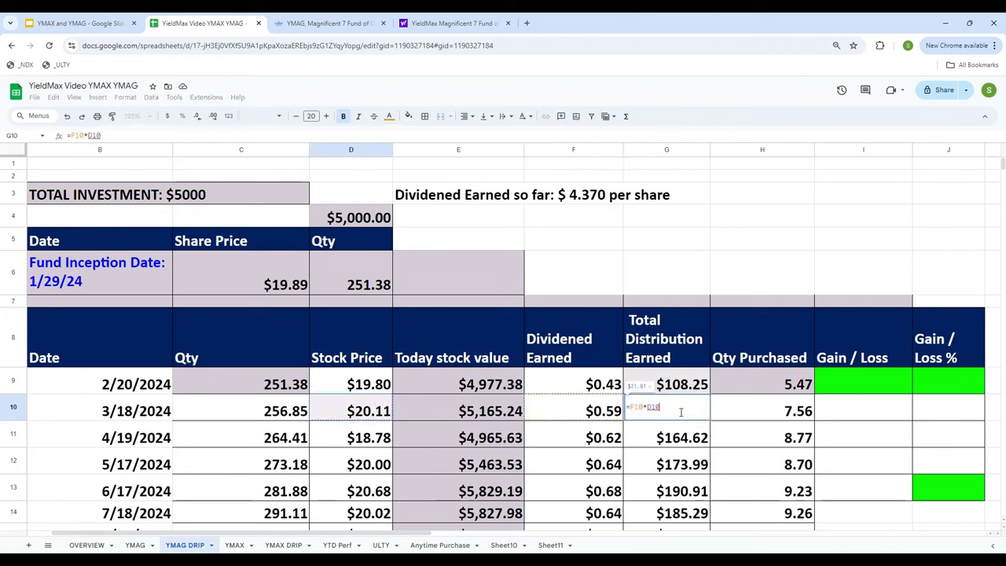
key("Return")
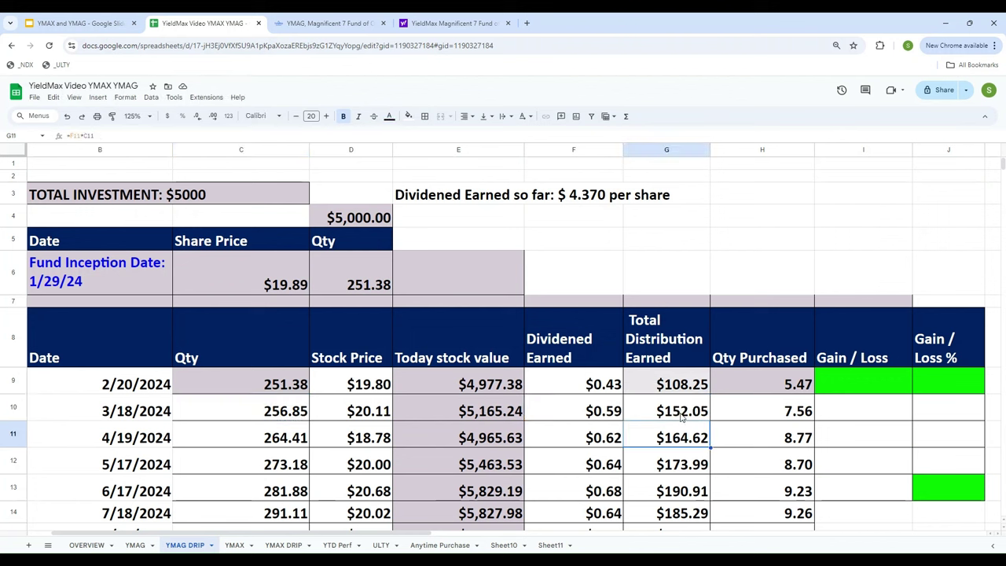
left_click(682, 418)
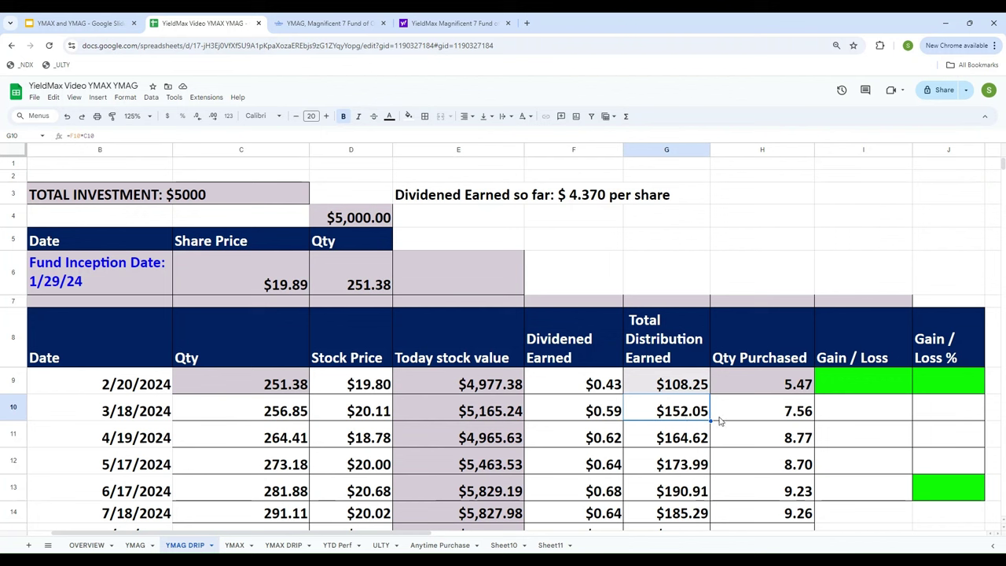
Step: Calculate the 3/18/2024 row's quantity purchased in H10 with the formula =G10/D10
left_click(778, 421)
type("=")
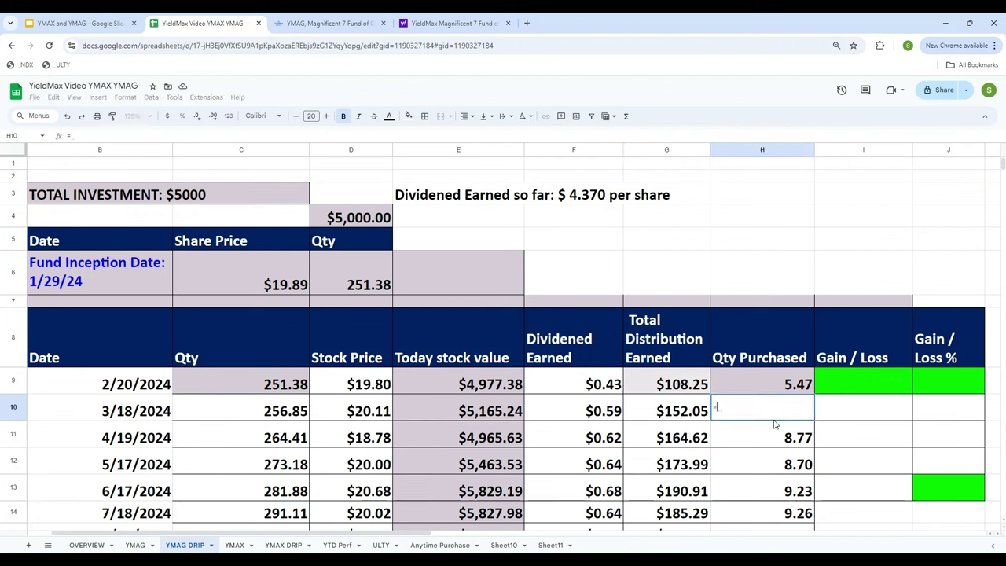
type("G10")
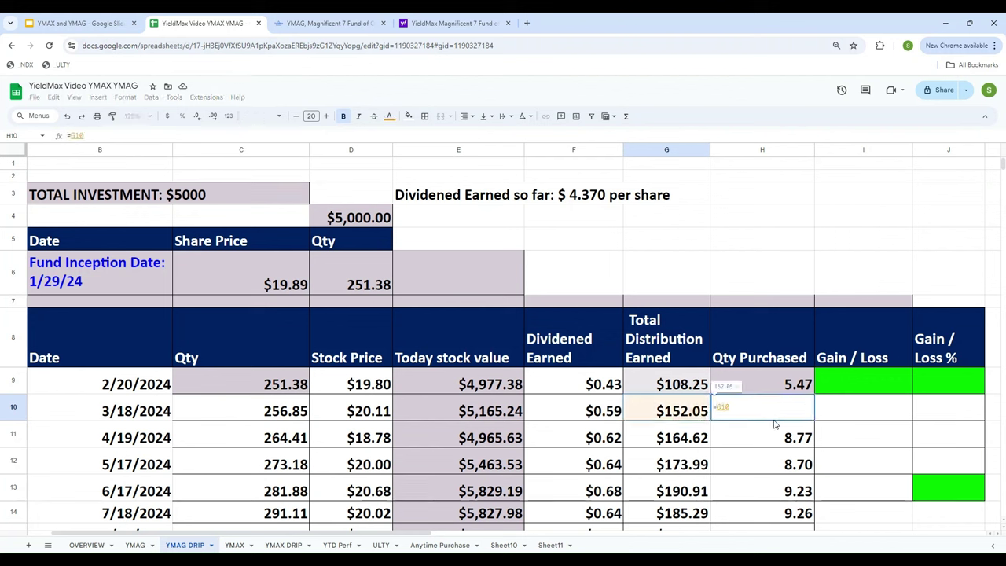
type("/")
key("Left")
key("Left")
key("Left")
key("Left")
key("Left")
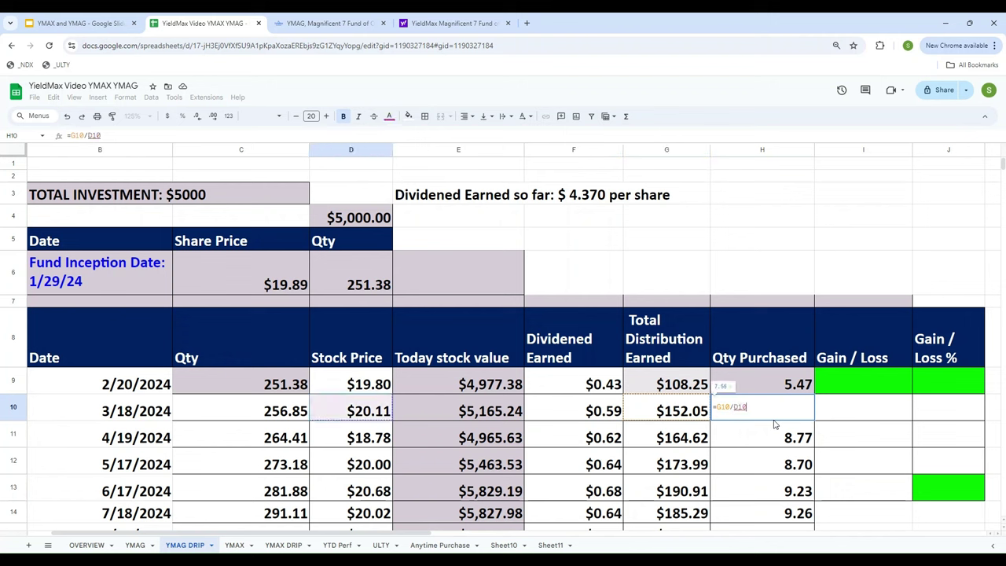
key("Return")
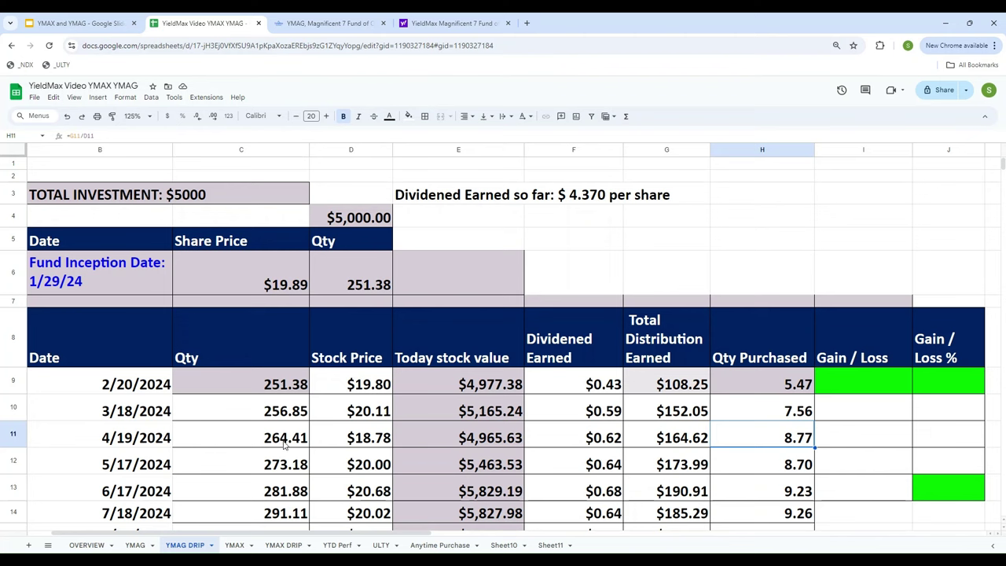
Step: Examine the 9/20/2024 row's quantity, stock value, quantity purchased and gain/loss formula
scroll(695, 425, "down", 3)
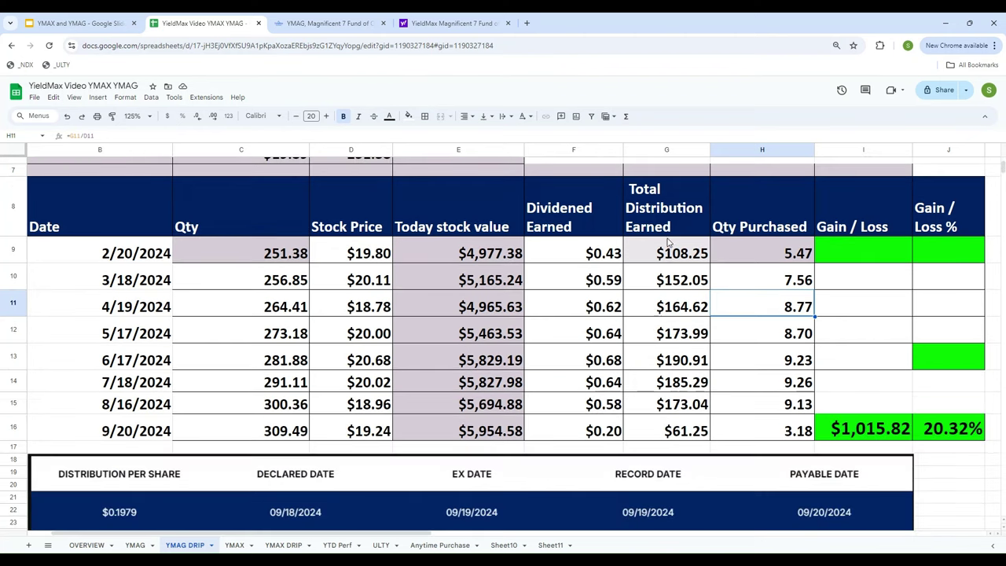
left_click(218, 431)
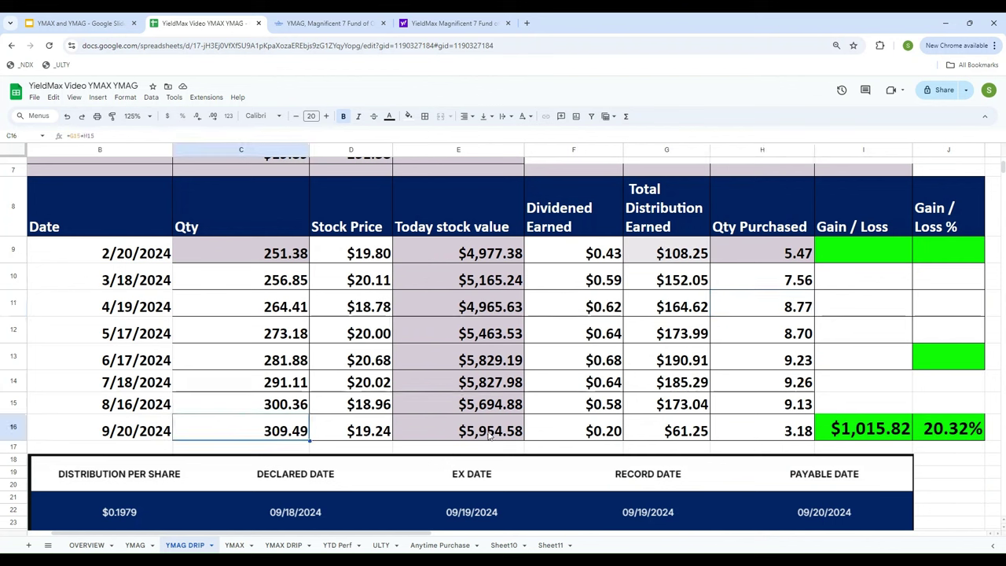
left_click(491, 435)
left_click(787, 433)
left_click(860, 435)
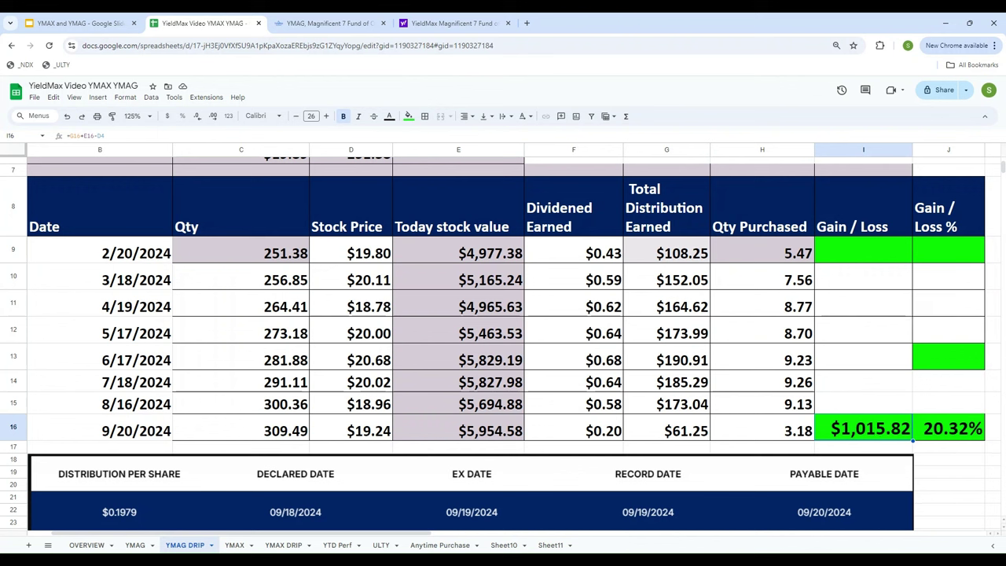
Step: Enter 6015.82 as the DRIP strategy's value on the OVERVIEW sheet, then go to the Strategy#1 row
left_click(87, 545)
left_click(341, 256)
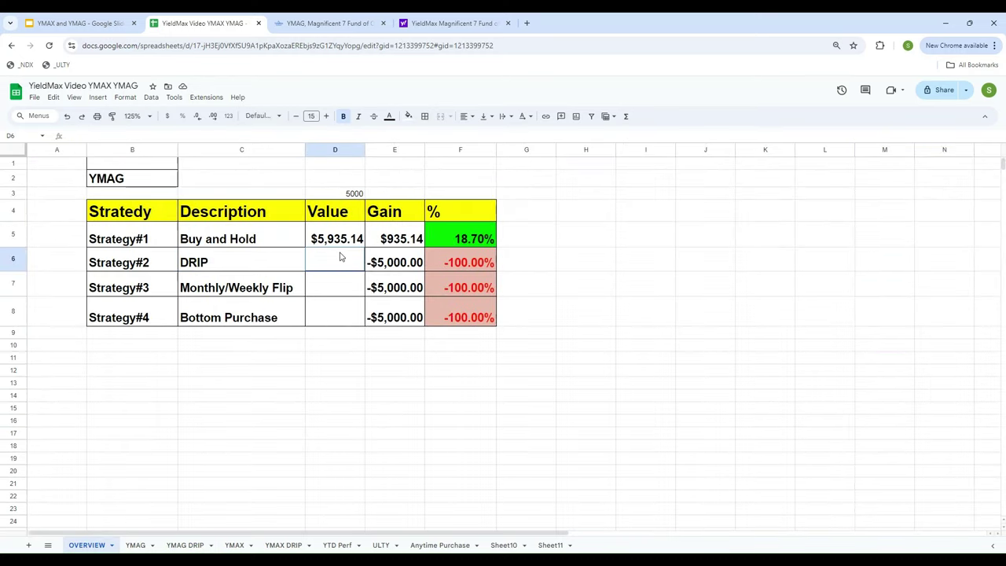
type("6,015.82")
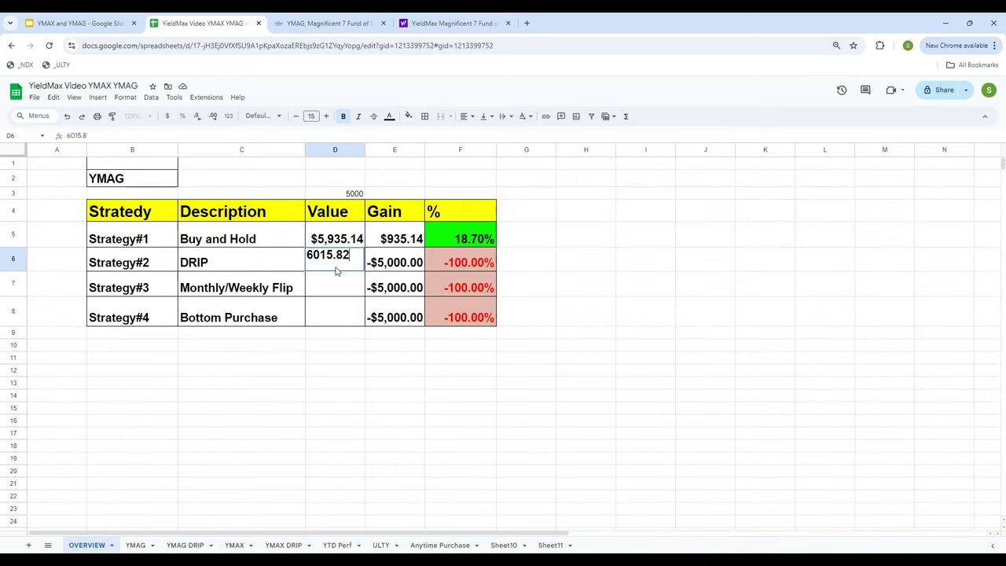
key("Return")
left_click(337, 271)
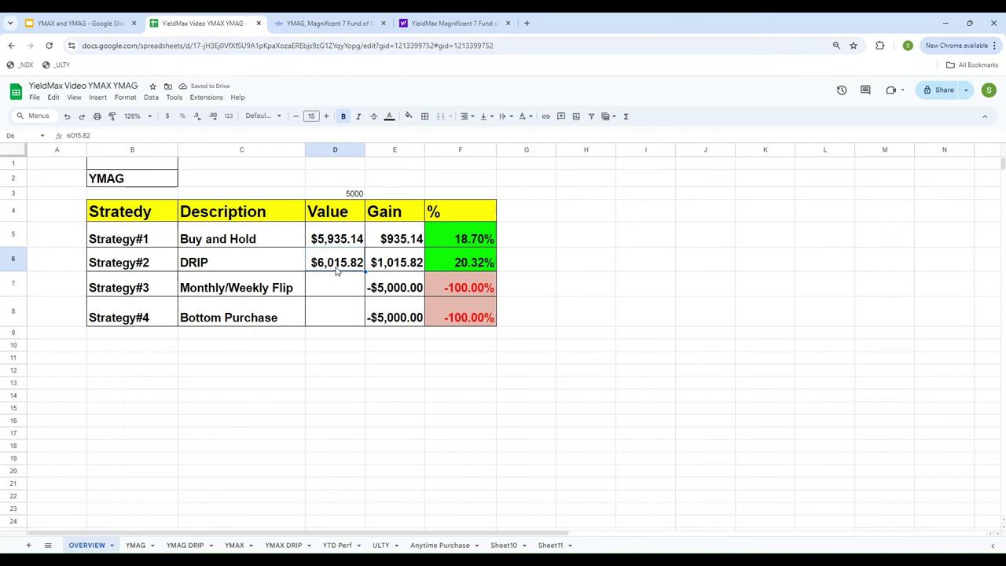
key("Up")
key("Left")
key("Left")
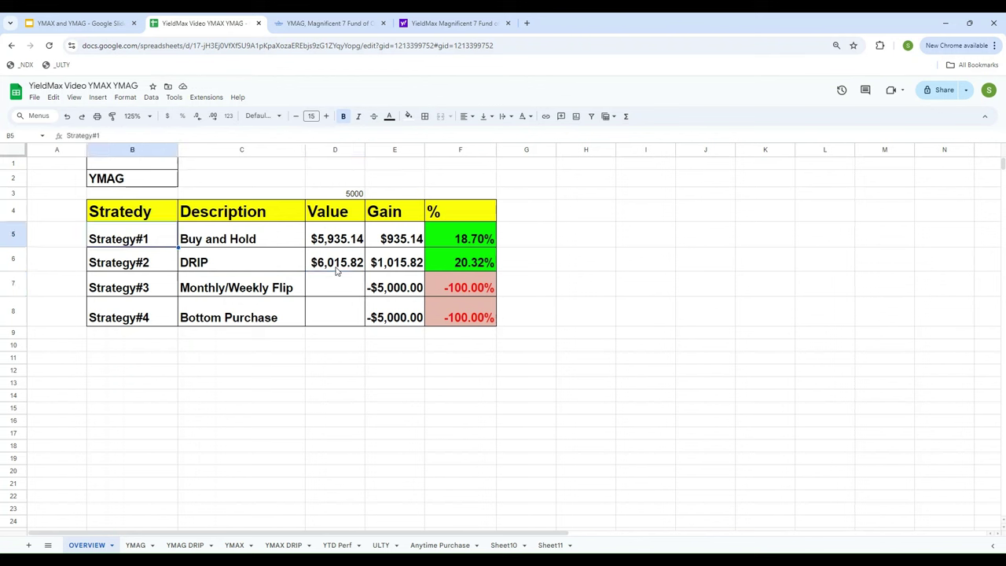
Step: Review the description, value, gain and percentage of the Buy and Hold and DRIP strategies
key("Right")
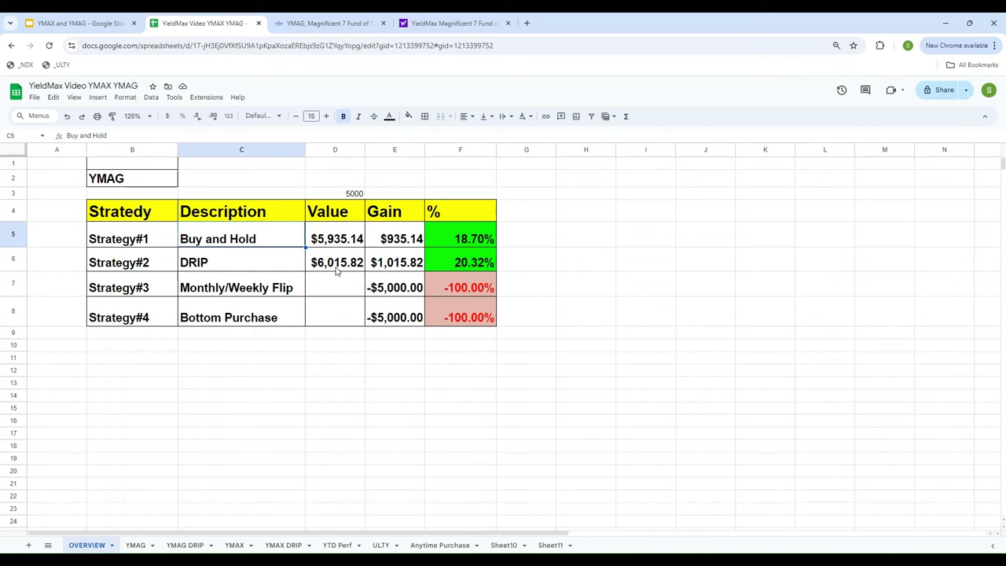
key("Right")
key("Right")
key("Right")
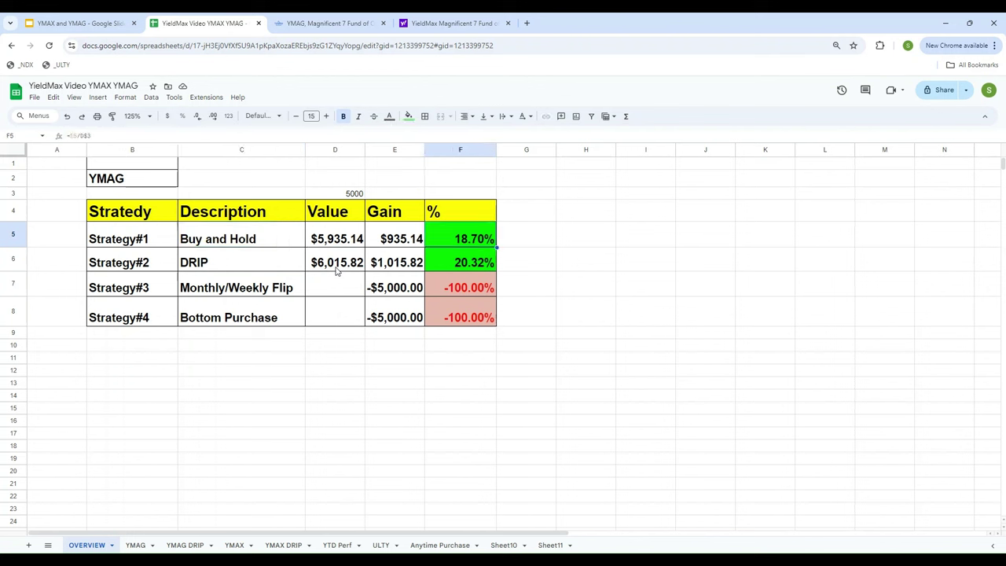
key("Down")
key("Left")
key("Left")
key("Left")
key("Left")
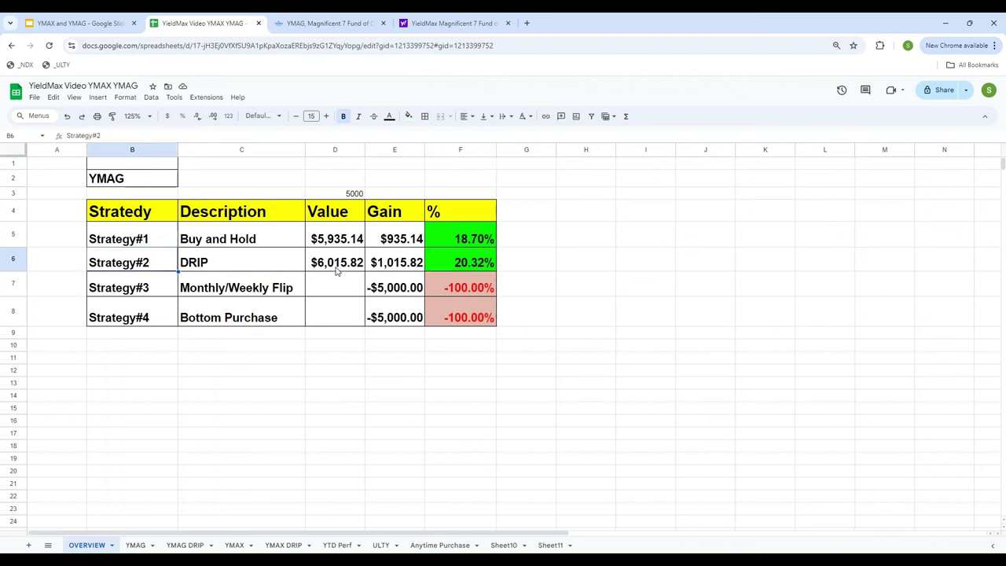
key("Right")
key("Right")
key("Right")
key("Right")
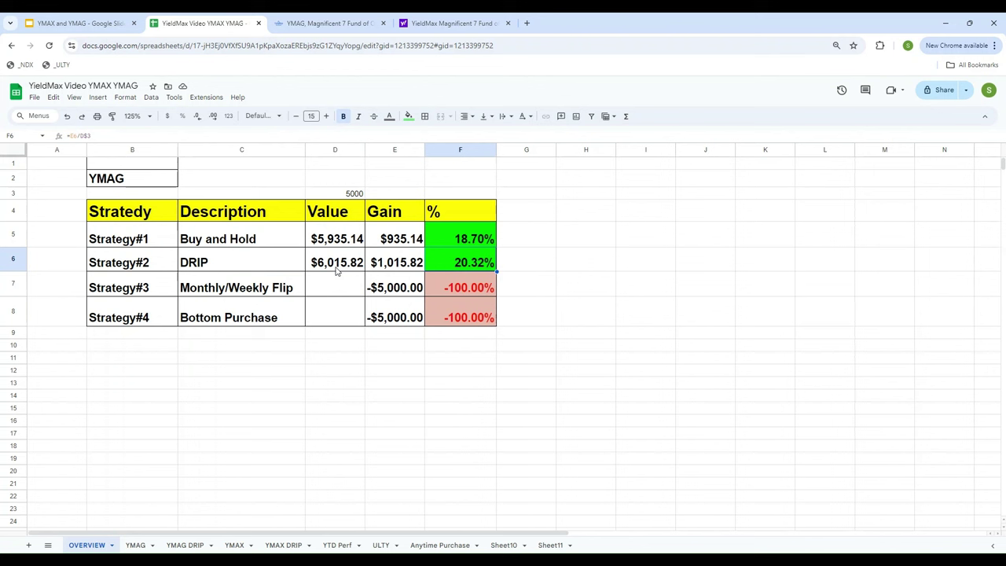
Step: Go to the Monthly/Weekly Flip strategy's description, and open the YMAG sheet
key("Left")
key("Left")
key("Left")
key("Left")
key("Down")
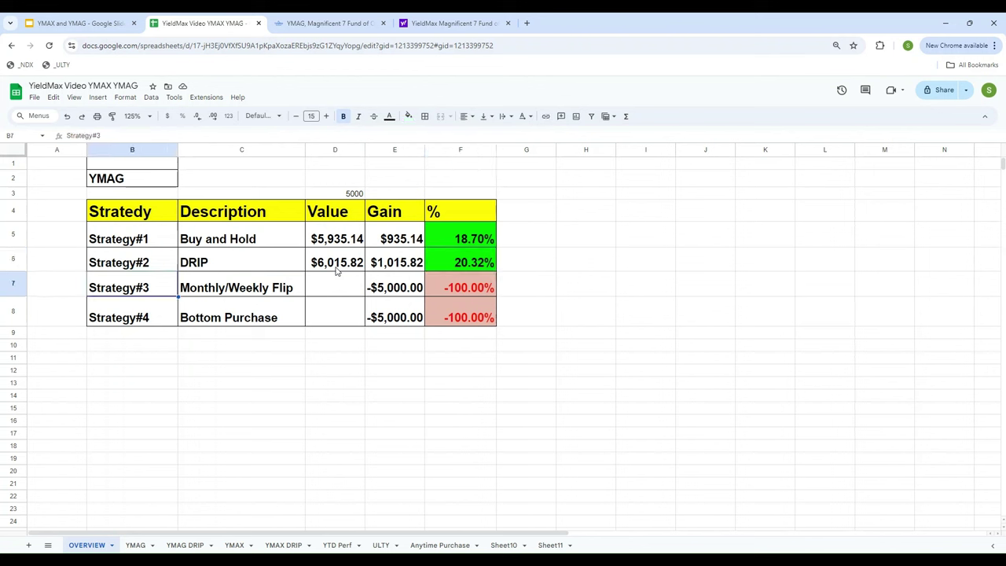
key("Right")
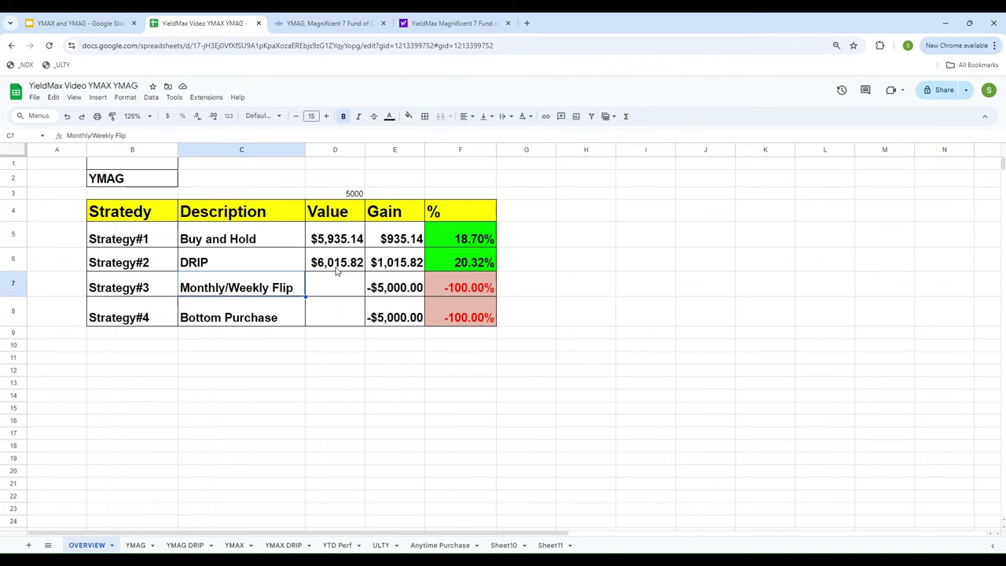
left_click(135, 548)
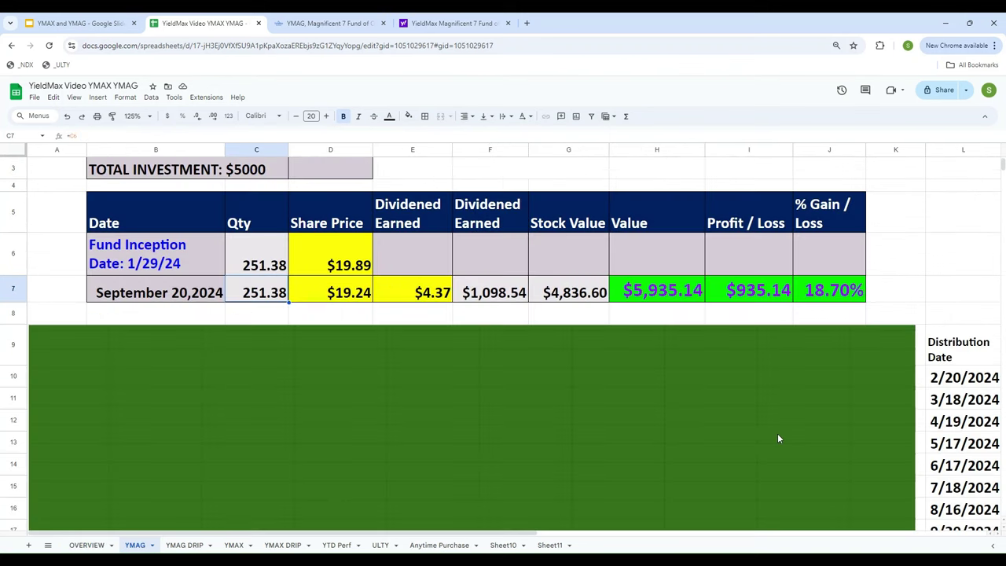
Step: Examine the declared, ex, record and payable dates in the YMAG distribution table from February to September 2024
scroll(793, 397, "down", 10)
scroll(356, 406, "up", 3)
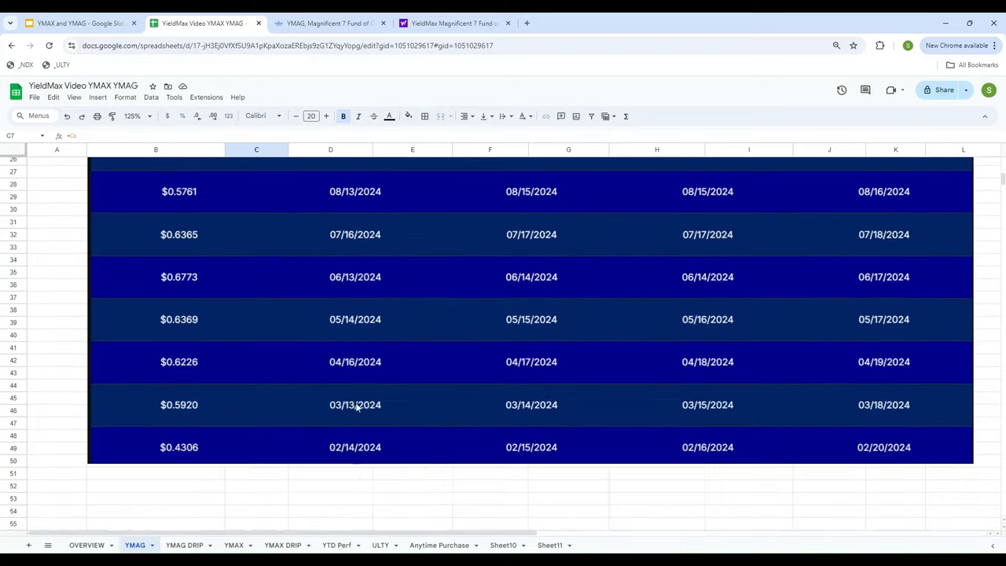
scroll(355, 397, "up", 3)
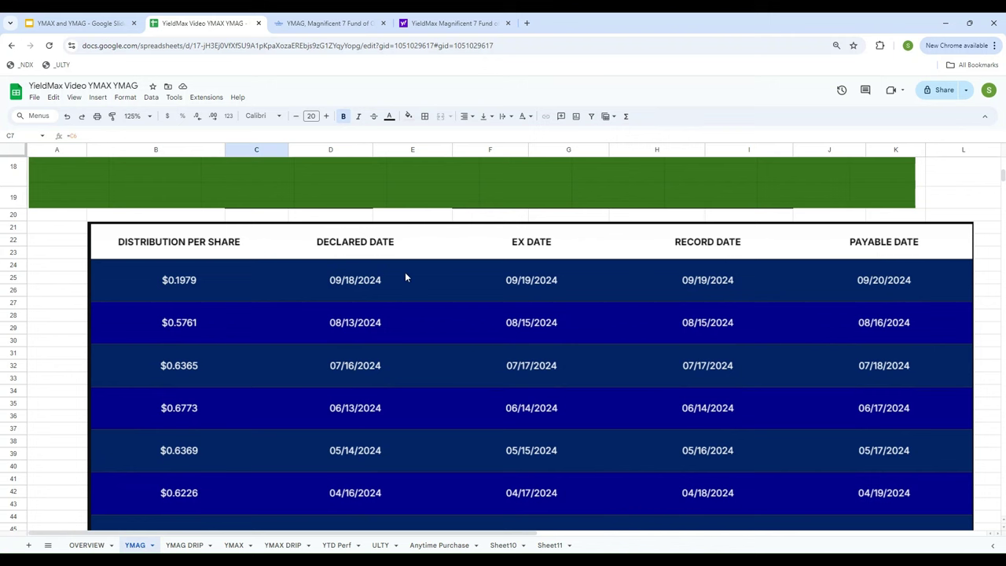
scroll(374, 479, "down", 5)
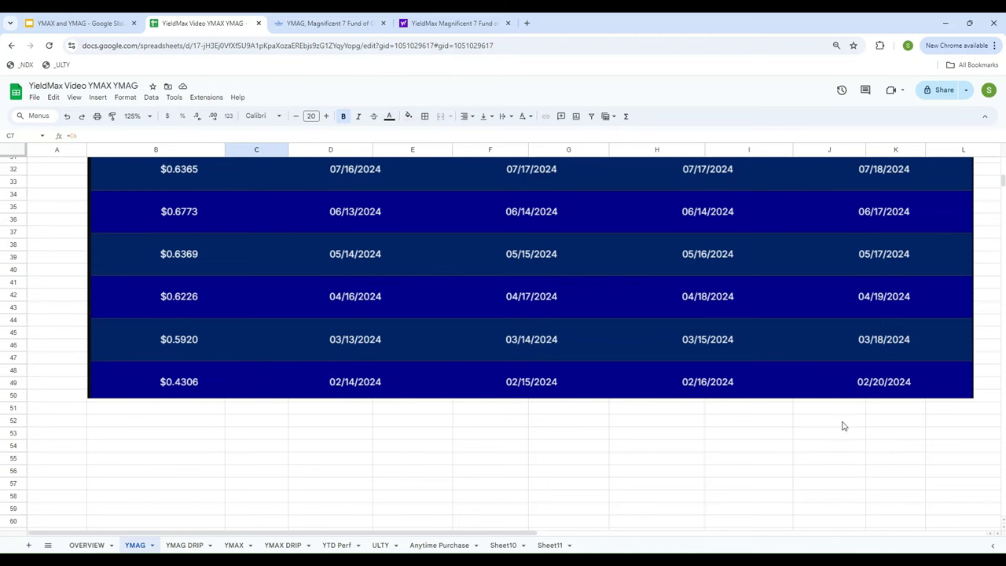
scroll(902, 447, "up", 5)
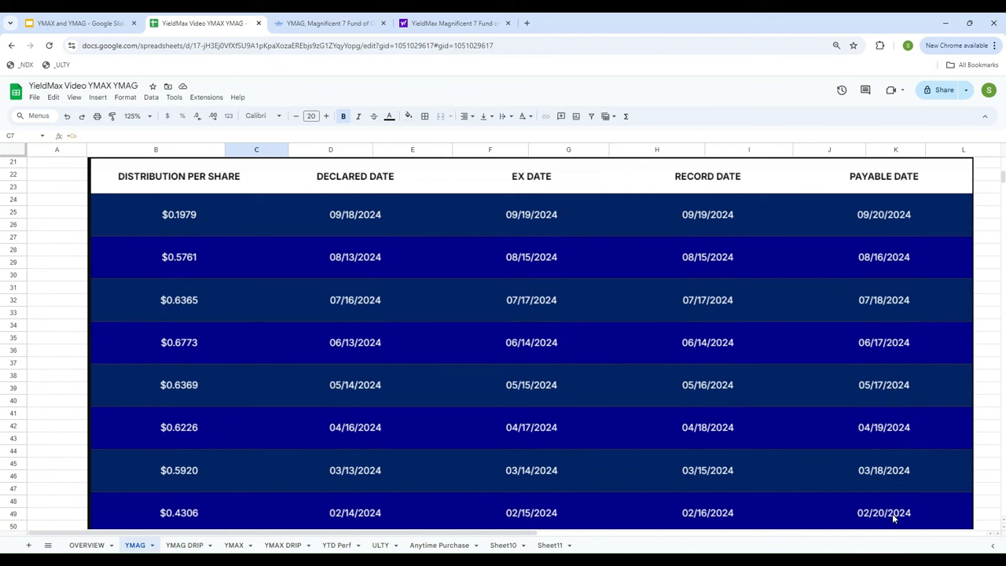
scroll(439, 437, "up", 1)
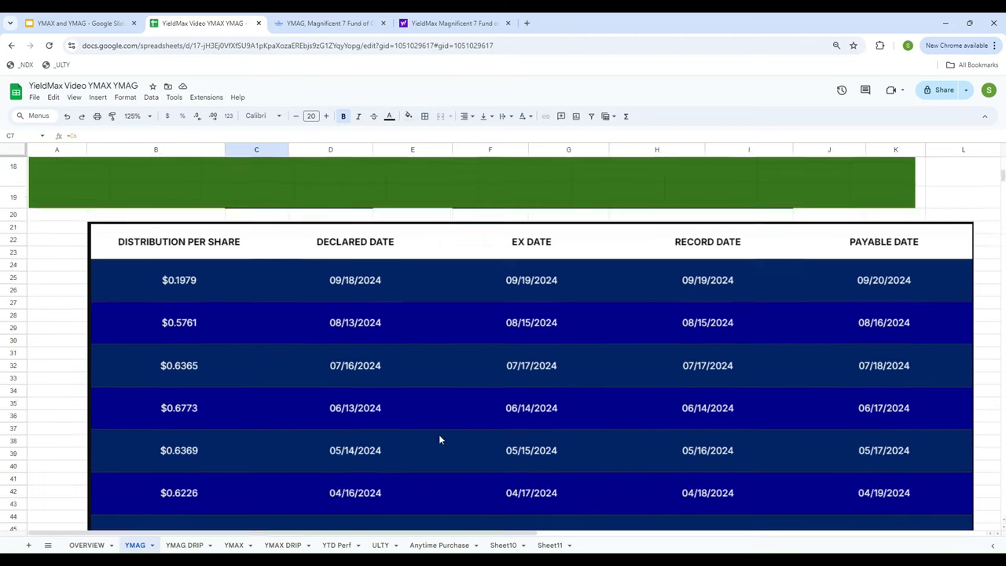
scroll(439, 439, "up", 5)
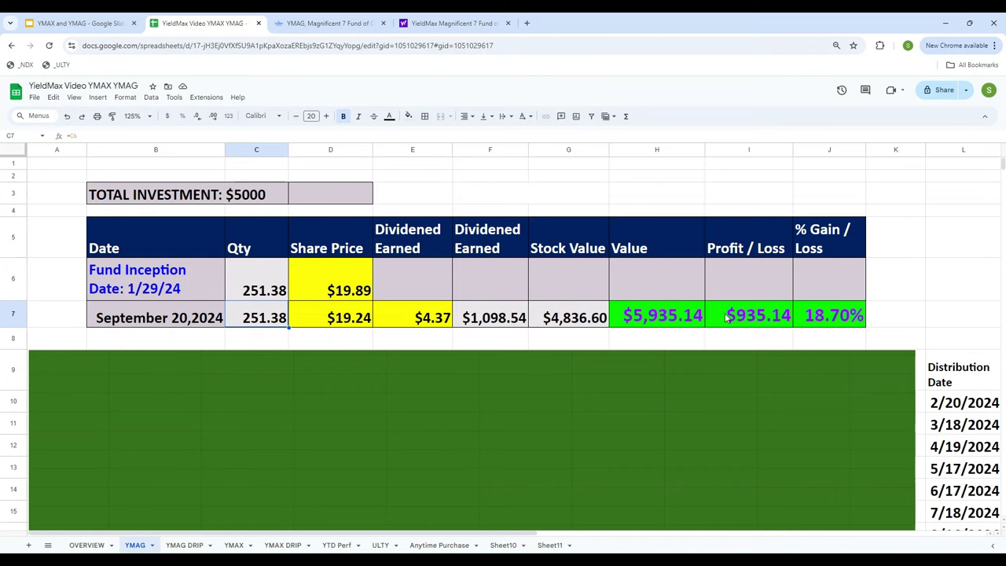
scroll(725, 317, "down", 2)
scroll(667, 471, "down", 5)
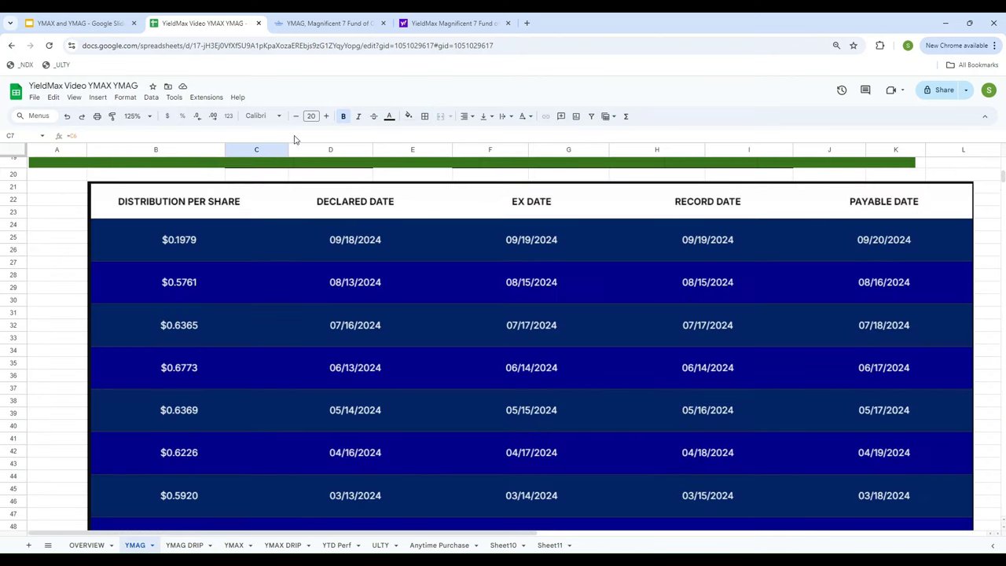
Step: Check the distribution date, dividend and dividend-earned-till-date columns beside the covered area
scroll(859, 446, "up", 5)
left_click(979, 340)
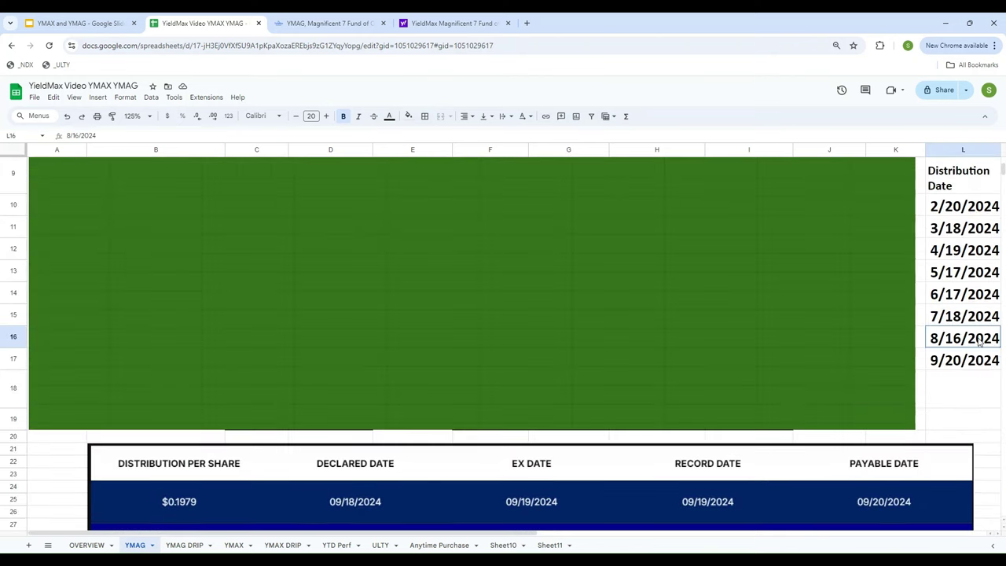
key("Right")
key("Right")
key("Left")
key("Left")
key("Left")
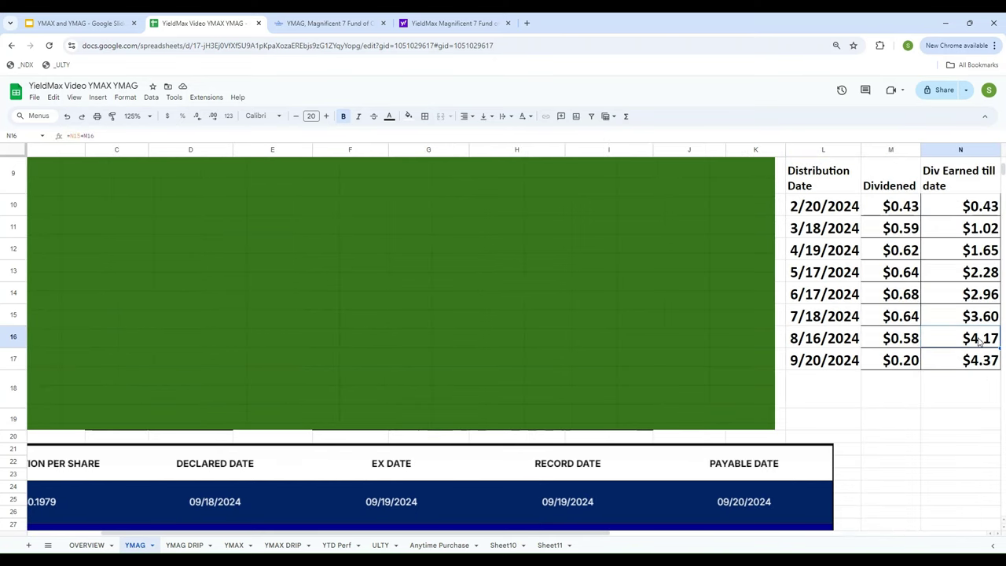
key("Home")
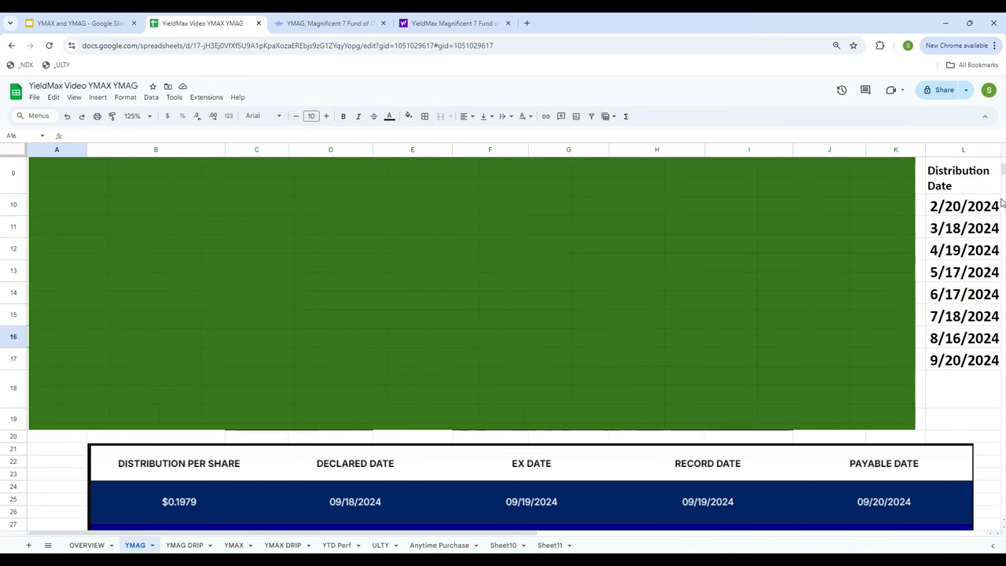
Step: Delete the green shape covering the flip trades table, and fill rows 11 to 19 with black
left_click(373, 230)
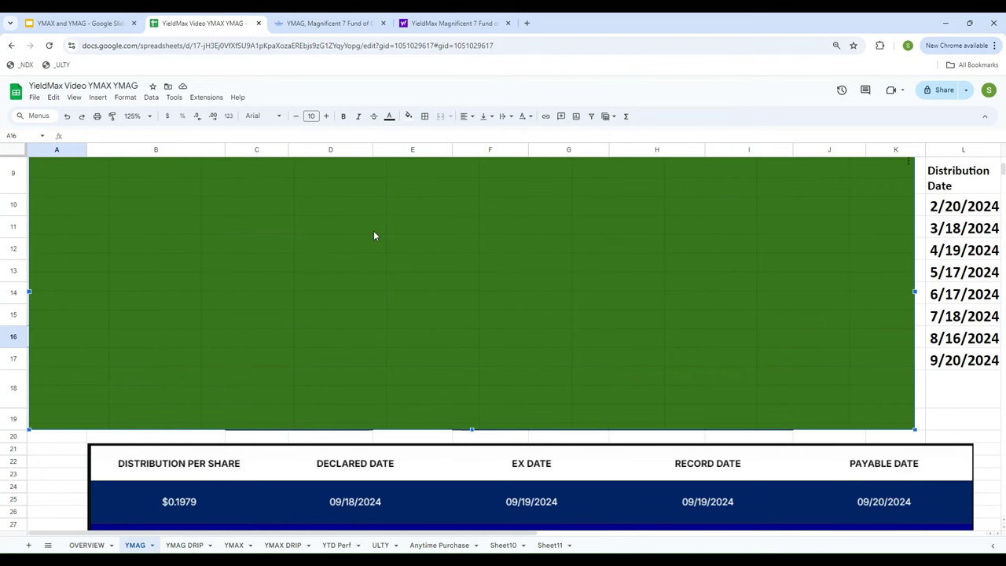
key("Delete")
left_click_drag(11, 226, 14, 416)
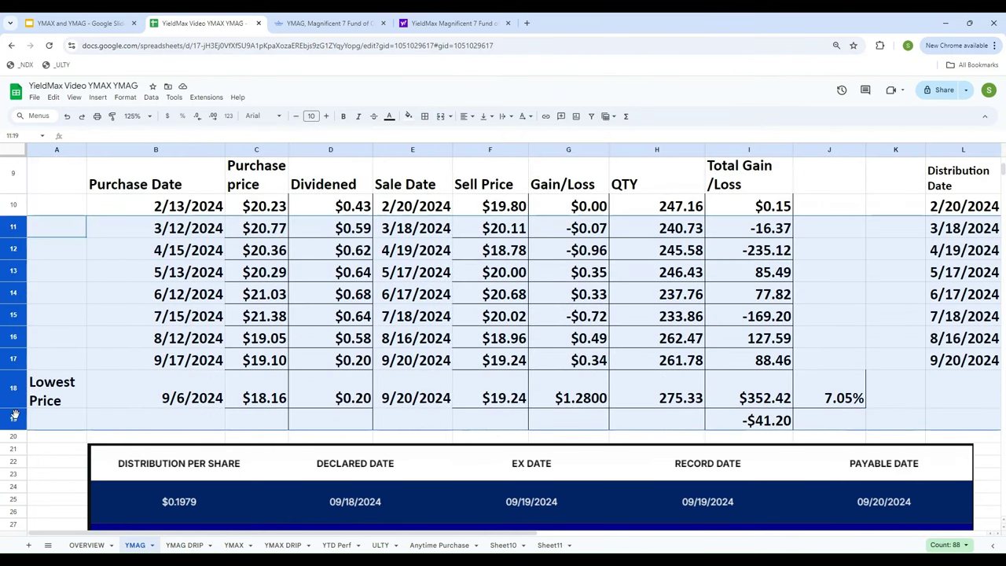
left_click(408, 116)
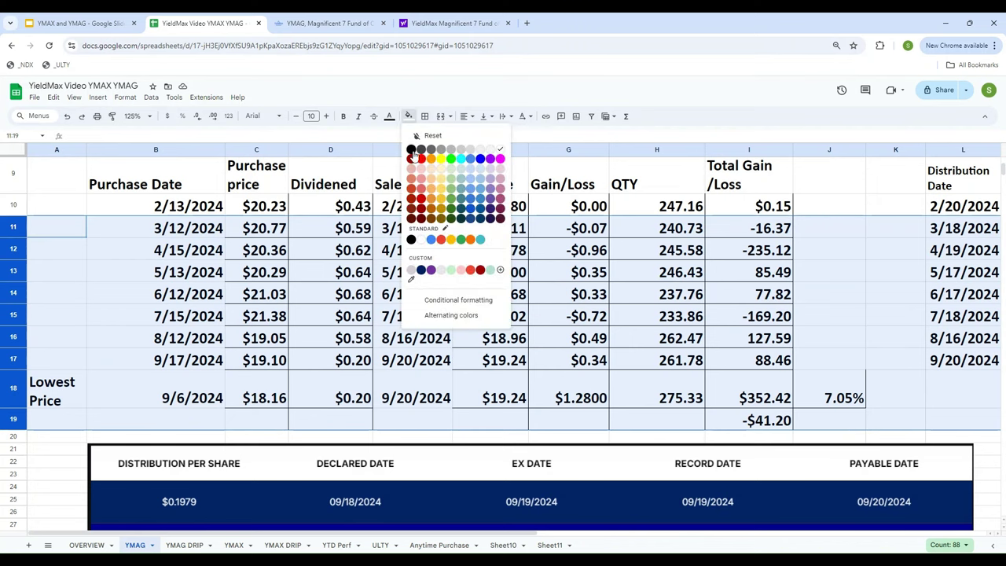
left_click(418, 265)
scroll(488, 292, "up", 2)
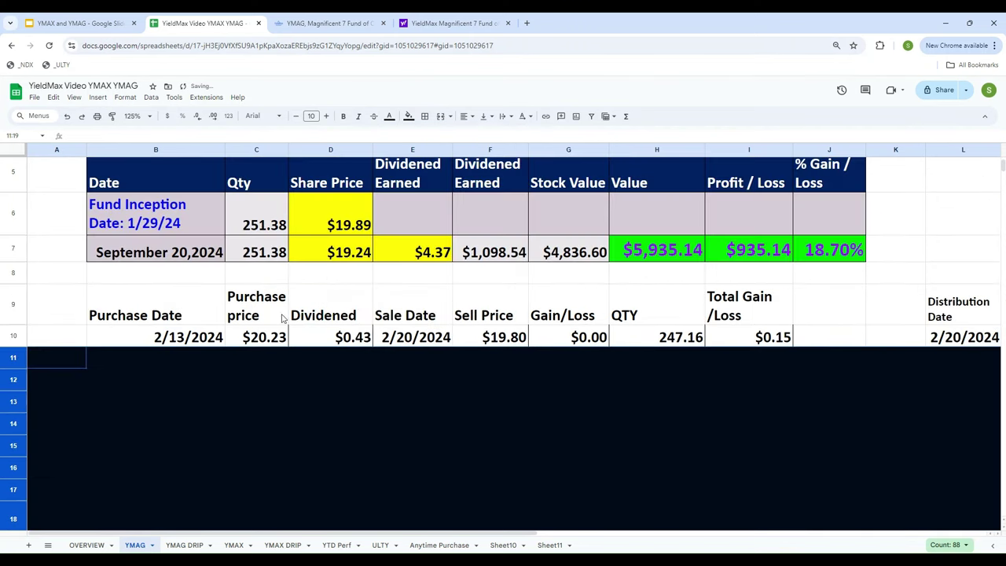
Step: Examine how the flip table's purchase date relates to the declared and payable dates in the distribution table
left_click(143, 316)
scroll(331, 318, "down", 6)
scroll(345, 338, "down", 1)
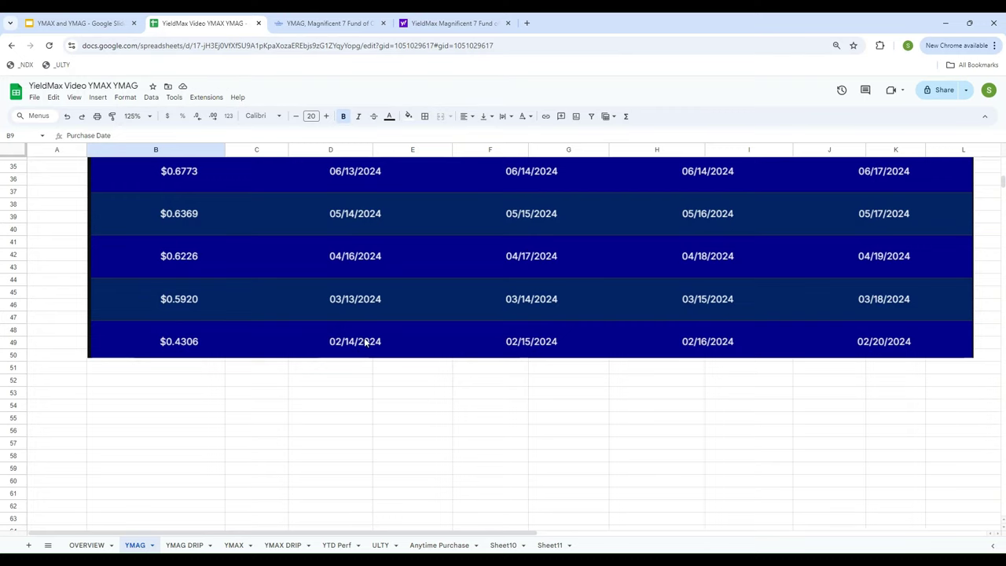
scroll(366, 341, "up", 5)
scroll(398, 339, "down", 3)
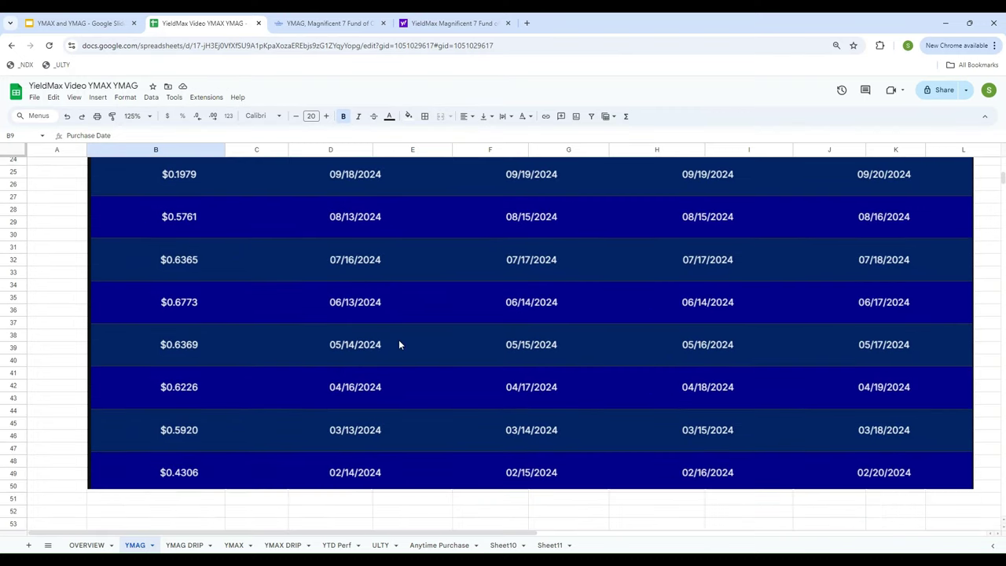
left_click(353, 477)
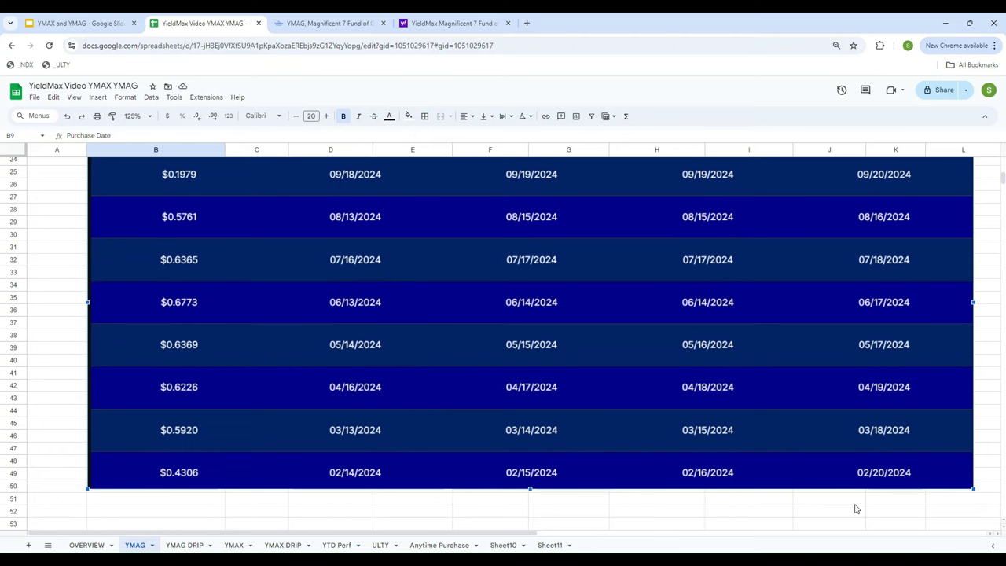
scroll(383, 423, "up", 3)
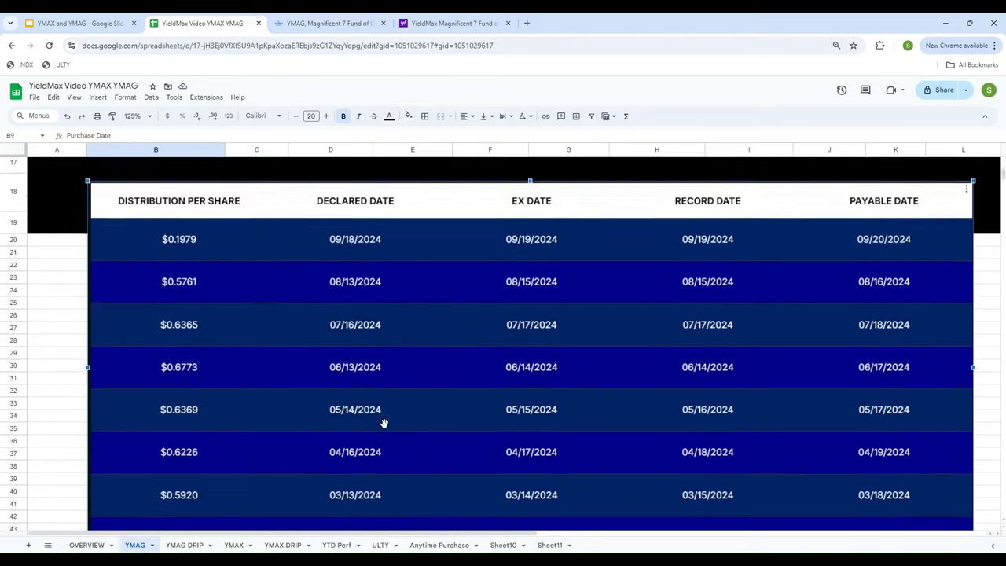
scroll(383, 423, "up", 5)
scroll(399, 407, "down", 6)
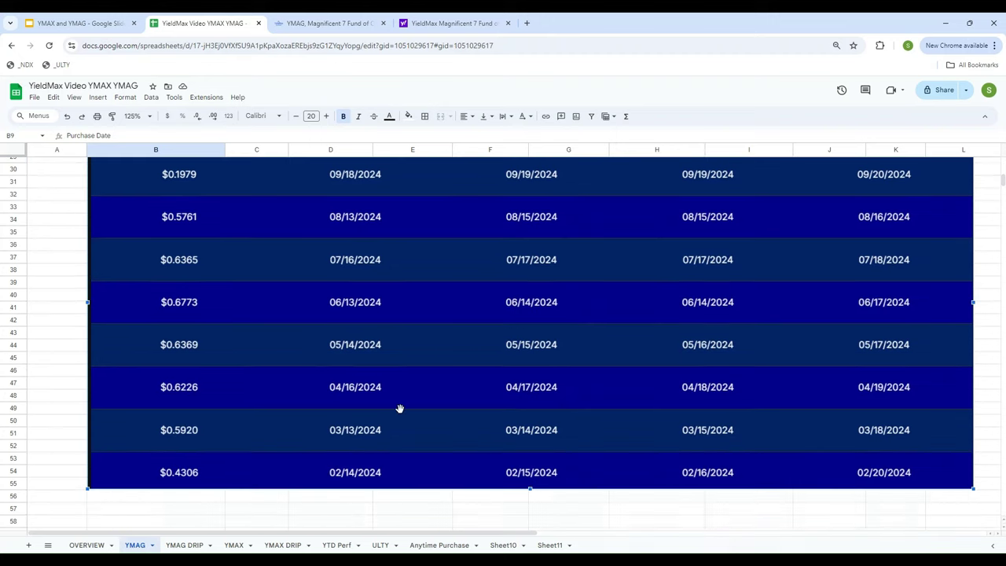
scroll(399, 408, "down", 3)
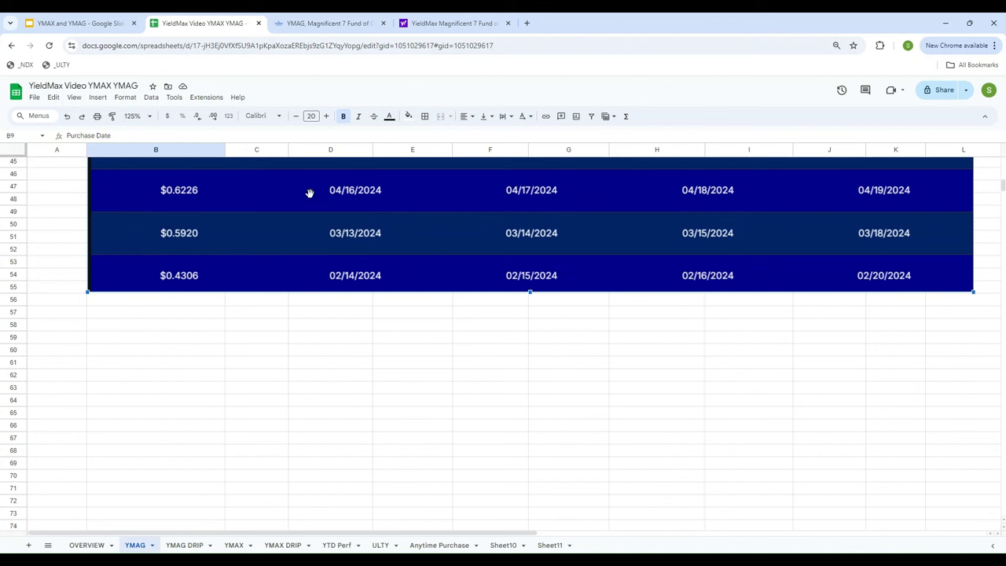
scroll(837, 202, "up", 5)
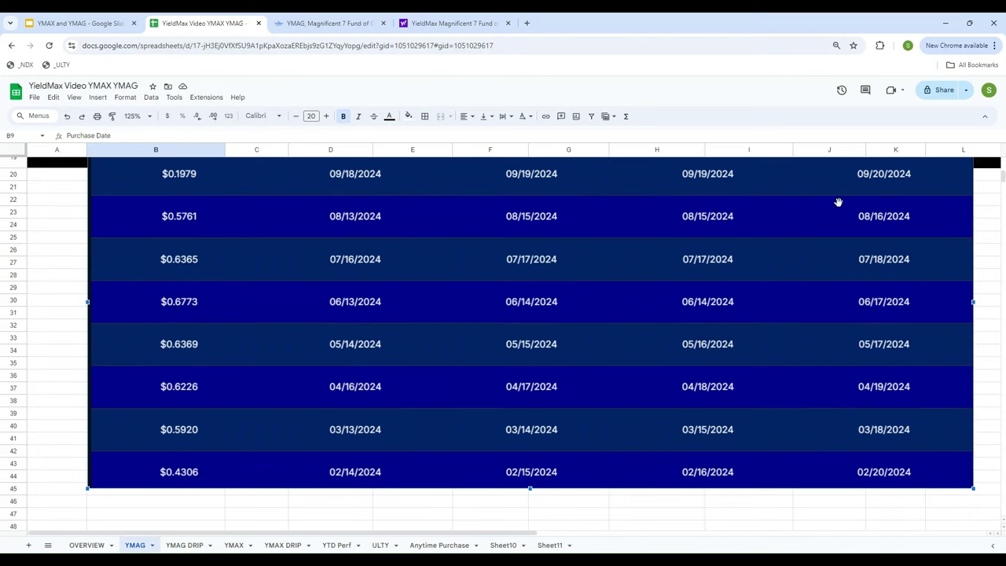
scroll(838, 202, "up", 5)
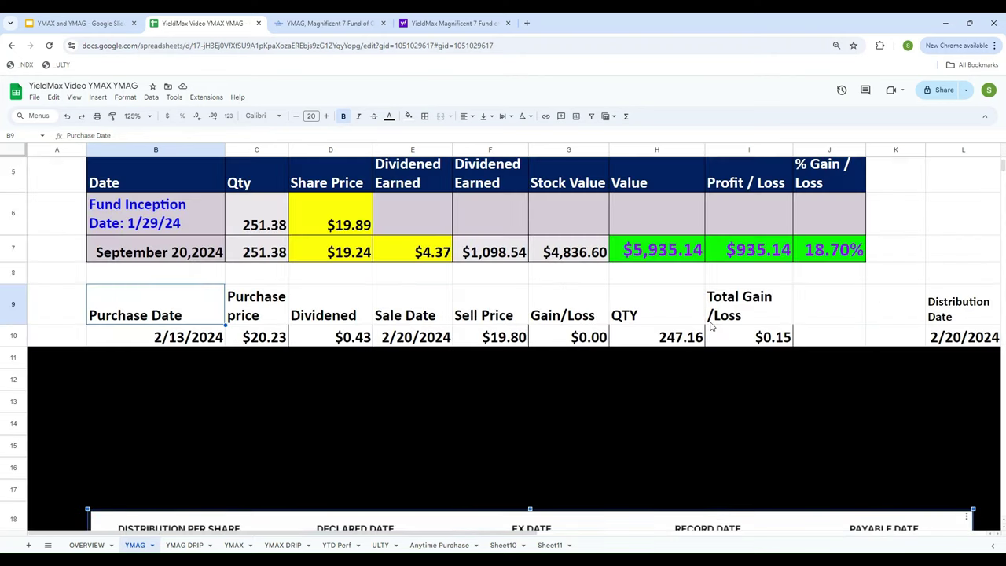
Step: Check the 2/13/2024 purchase price against YMAG's historical data on Yahoo Finance, and return to the spreadsheet
left_click(178, 342)
left_click(239, 339)
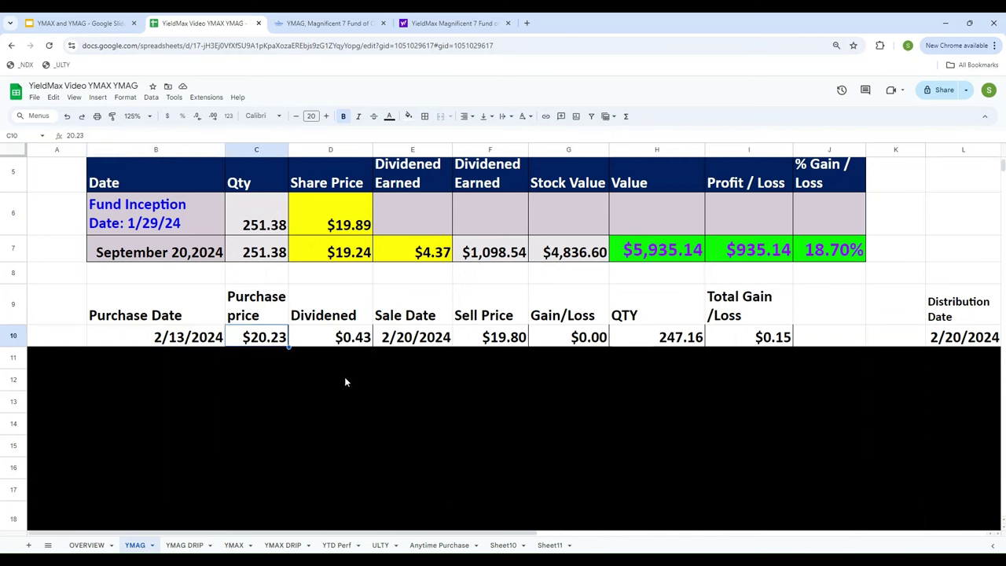
left_click(408, 23)
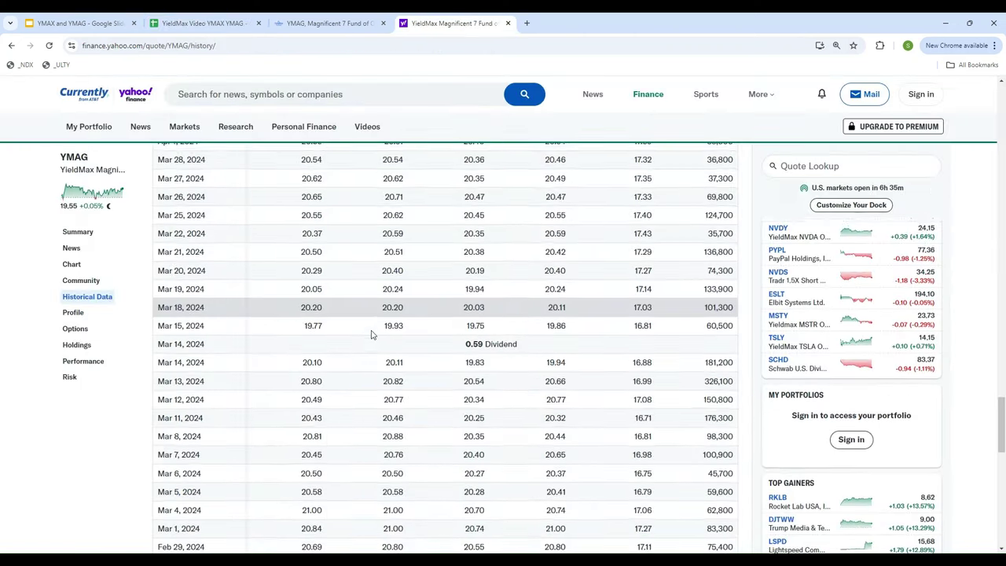
scroll(372, 334, "down", 6)
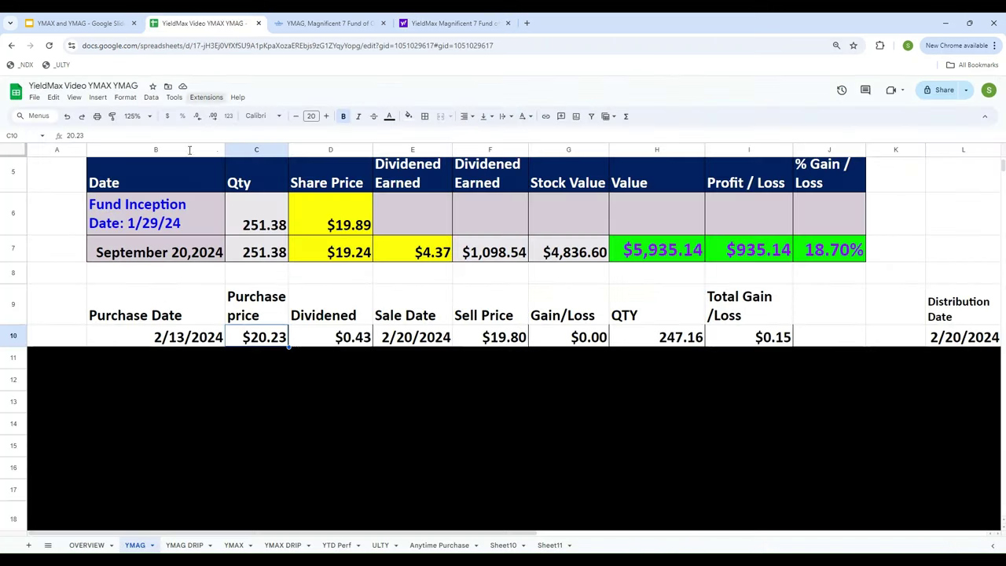
left_click(203, 23)
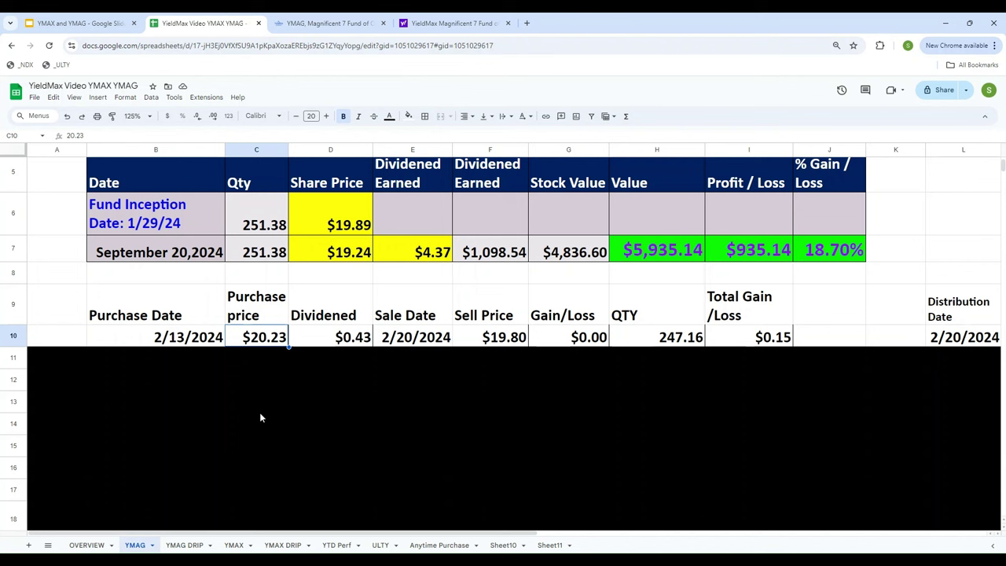
Step: Examine the 2/13/2024 flip row's dividend, sale and gain/loss cells across to the 2/20/2024 distribution's dividend
key("Right")
key("Right")
key("Right")
key("Right")
key("Right")
key("Right")
key("Right")
key("Right")
key("Right")
key("Right")
key("Right")
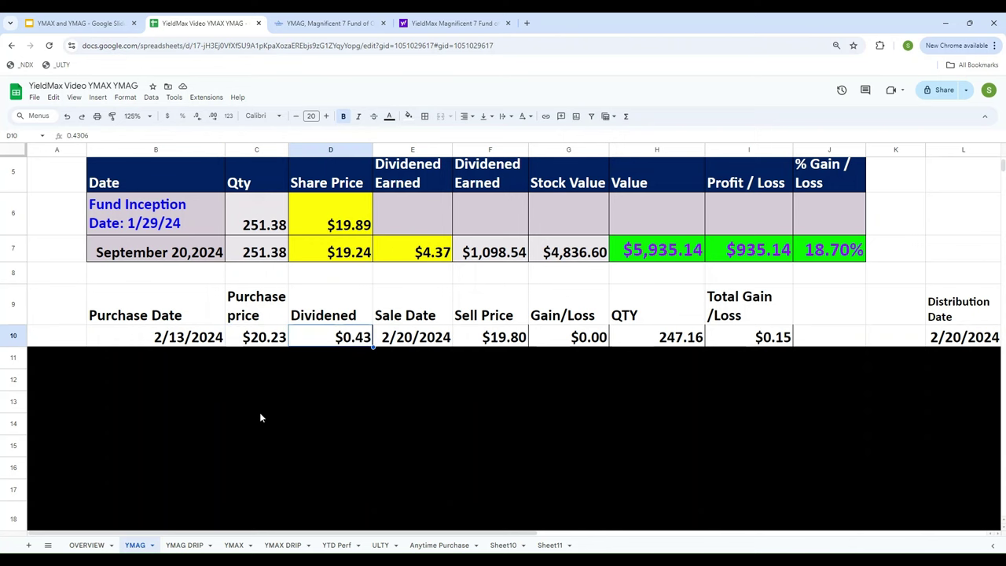
key("Left")
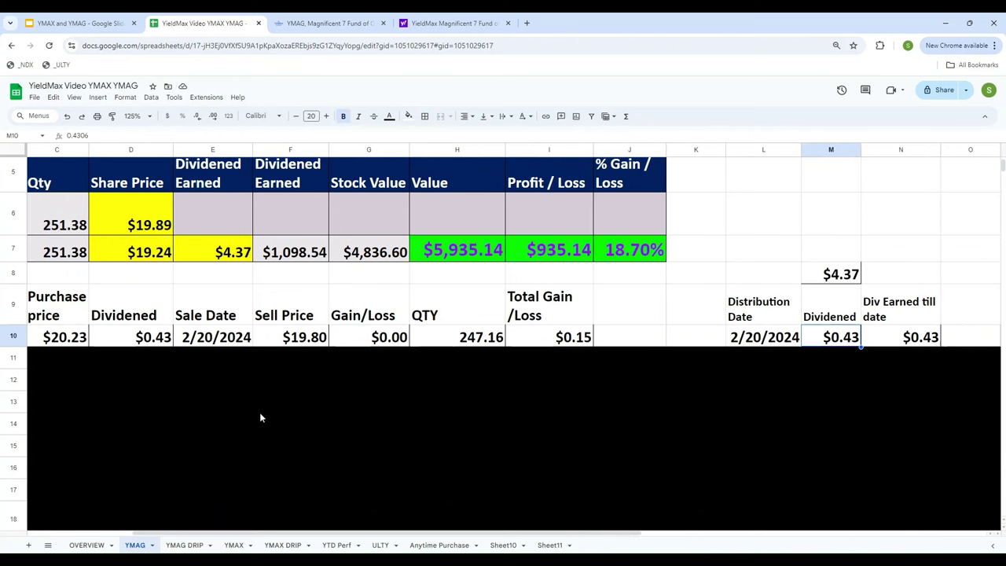
Step: Check the 2/13/2024 flip trade's 2/20/2024 sell price against YMAG's historical data on Yahoo Finance, and return to the spreadsheet
key("Left")
key("Left")
key("Left")
key("Left")
key("Left")
key("Left")
key("Left")
key("Left")
key("Left")
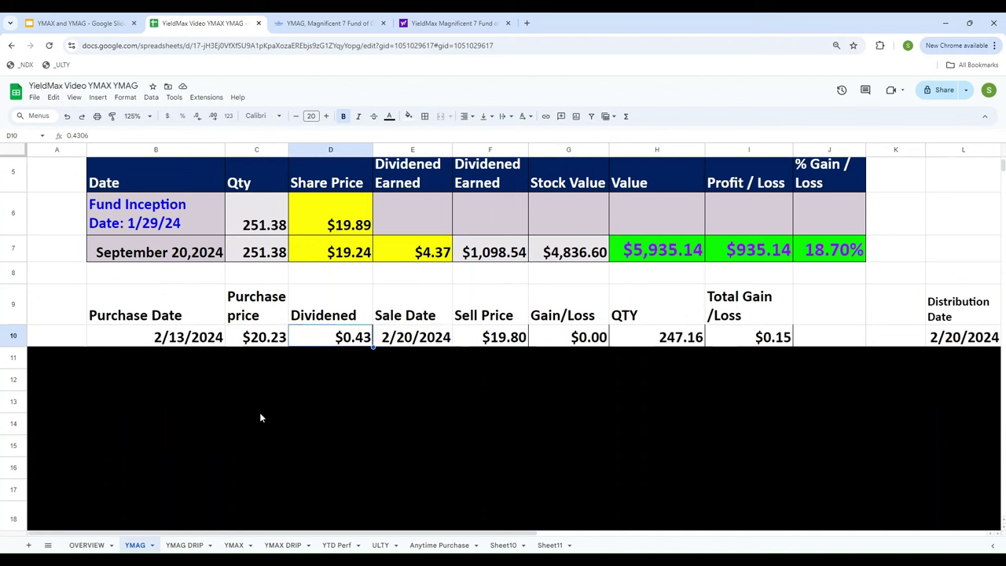
key("Right")
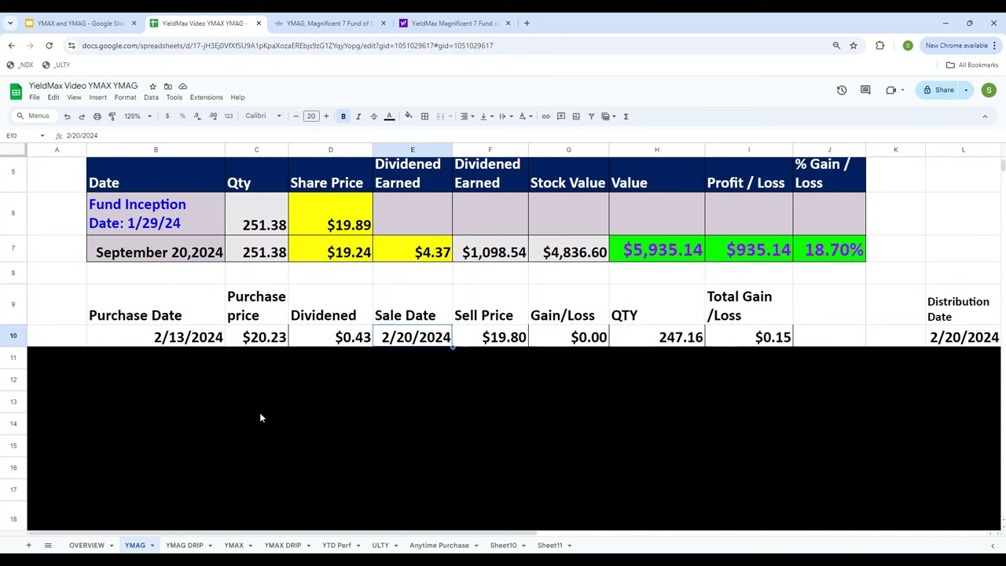
key("Right")
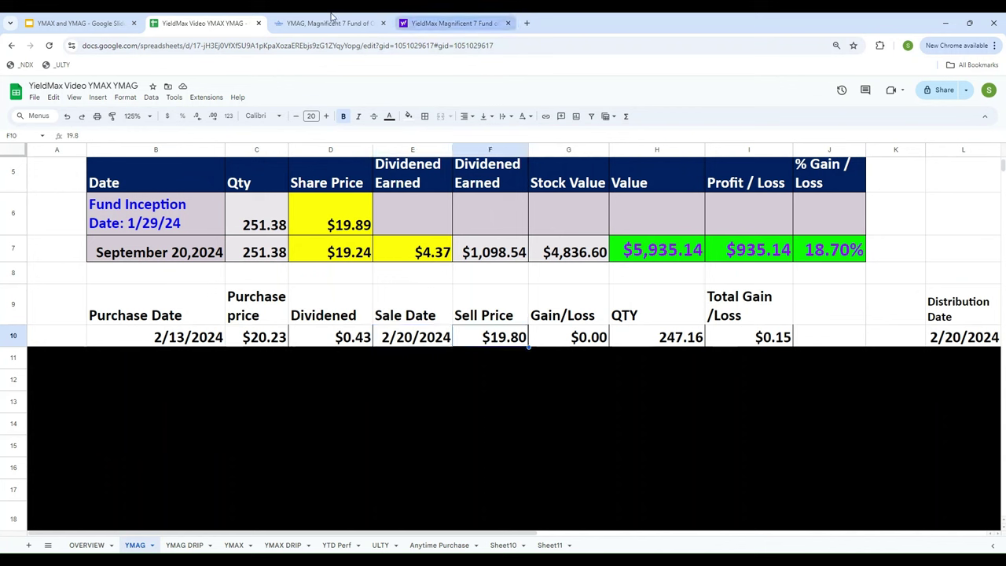
left_click(457, 28)
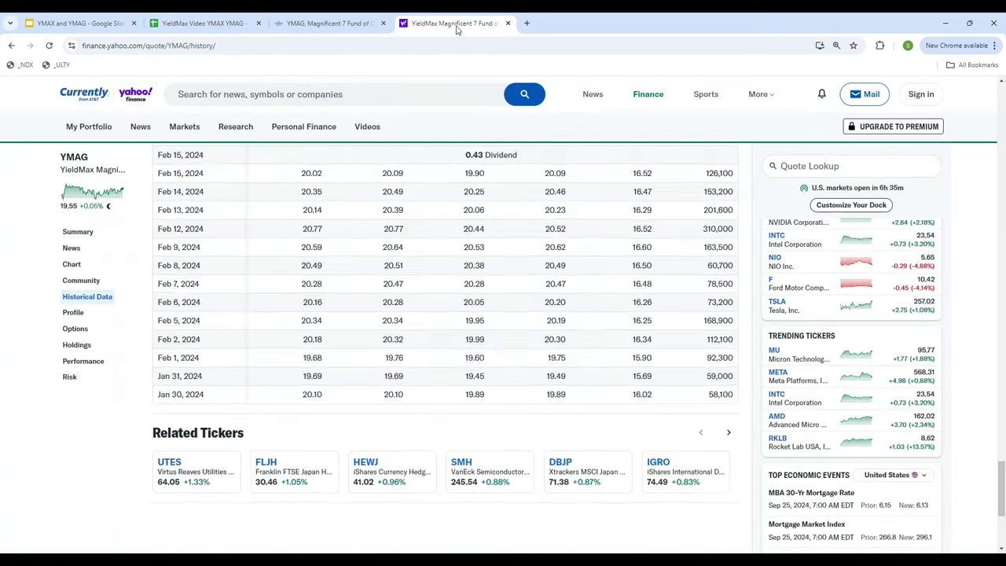
scroll(243, 262, "up", 2)
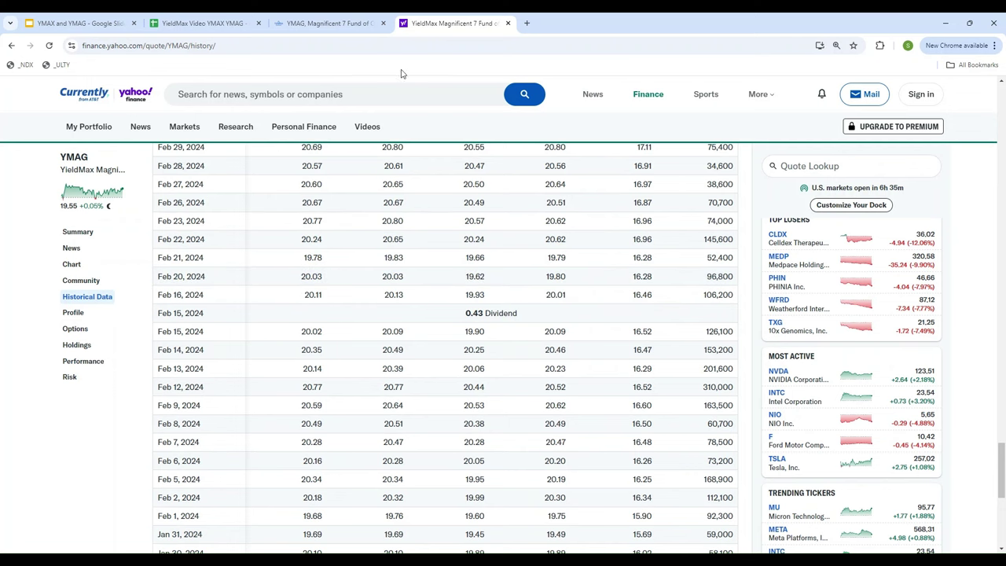
left_click(196, 23)
Step: Examine the 2/13/2024 flip row's Gain/Loss formula alongside its sale date, sell price and dividend
left_click(571, 340)
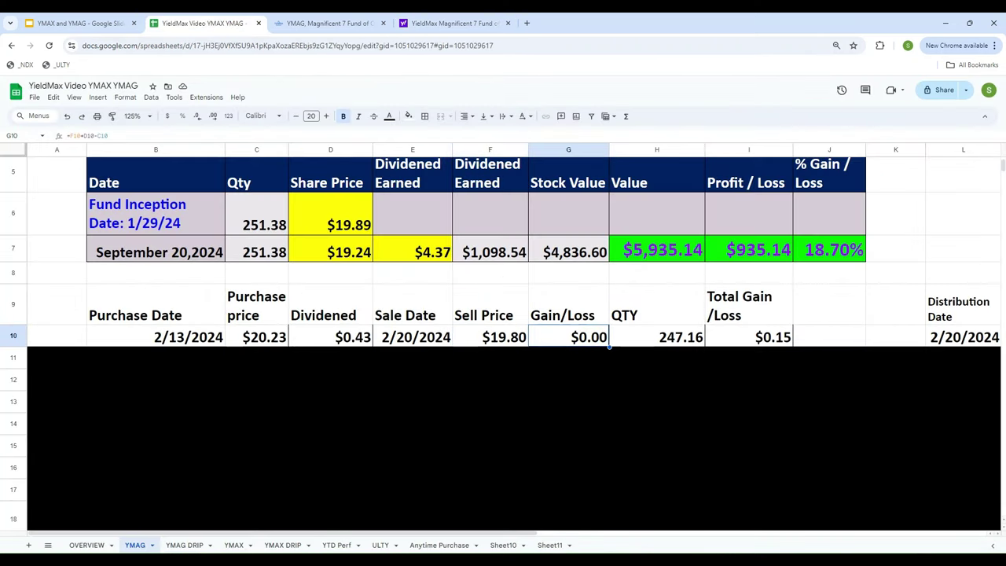
key("Left")
key("Left")
key("Right")
key("Right")
key("Left")
key("Left")
key("Right")
key("Right")
left_click(344, 341)
Step: Enter the 2/13/2024 flip's Gain/Loss in G10 as sell price plus dividend minus purchase price, =F10+D10-C10
left_click(553, 342)
type("=")
key("Left")
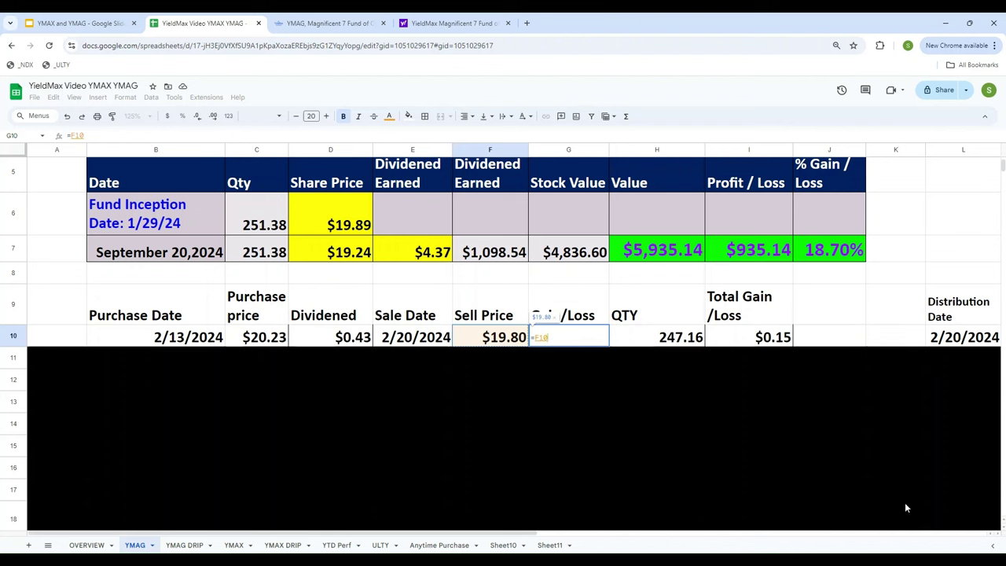
type("+")
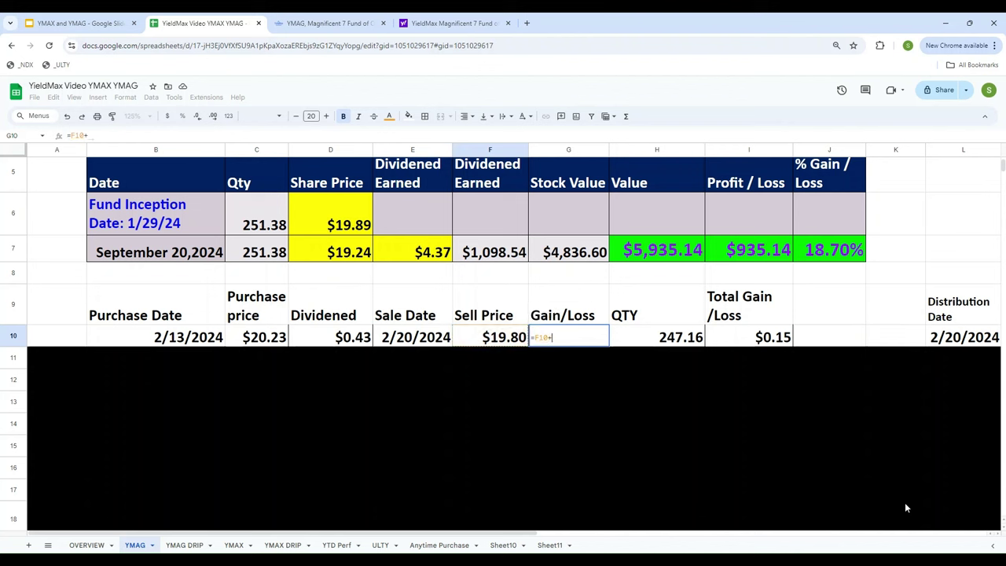
key("Left")
key("Left")
key("Left")
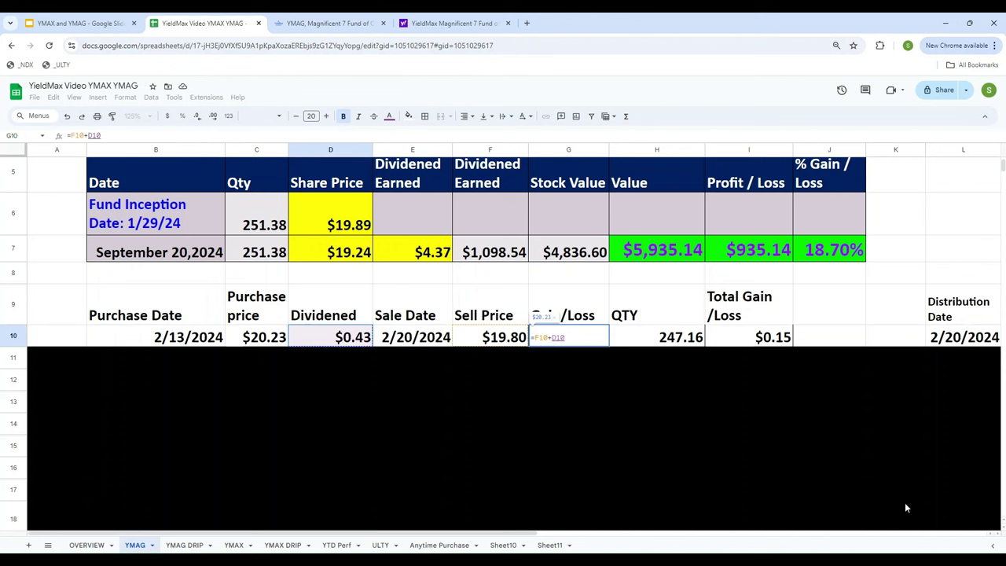
type("-")
key("Left")
key("Left")
key("Left")
key("Left")
key("Return")
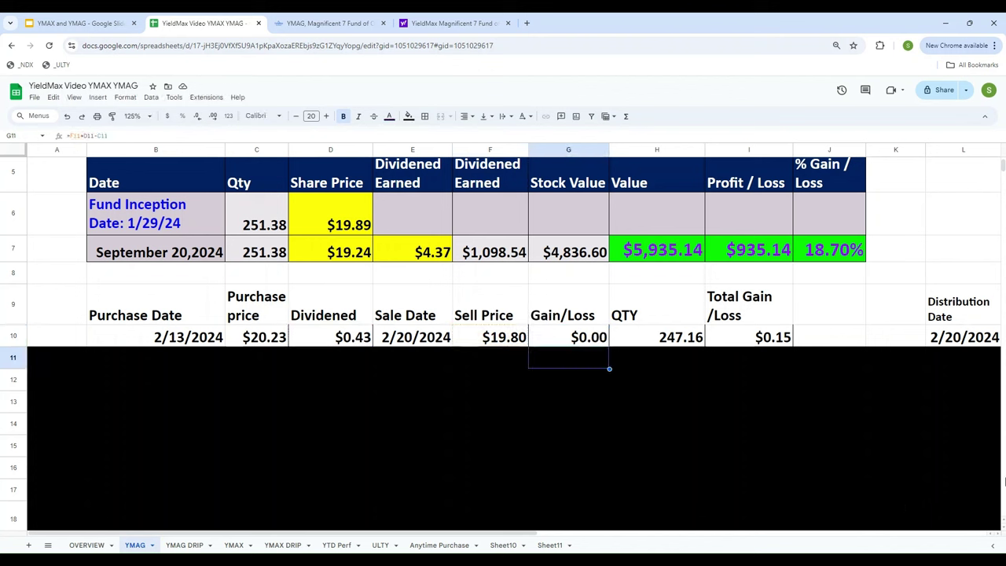
Step: Show the 2/13/2024 flip's Gain/Loss value in G10 with four decimal places
left_click(555, 334)
left_click(213, 117)
left_click(214, 116)
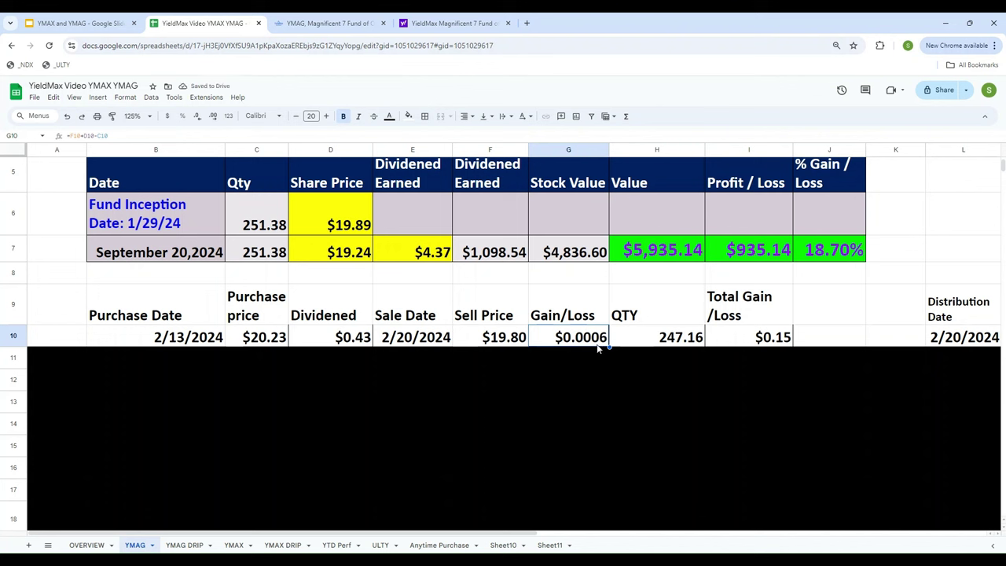
Step: Enter the 2/13/2024 flip's quantity in H10 as the investment divided by the purchase price, =5000/C10
left_click(667, 340)
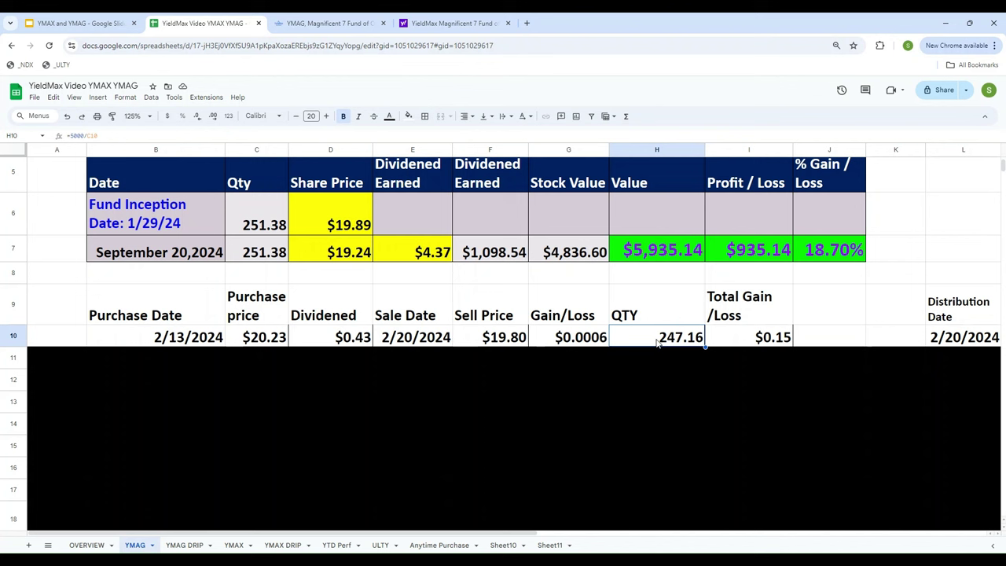
type("=5000")
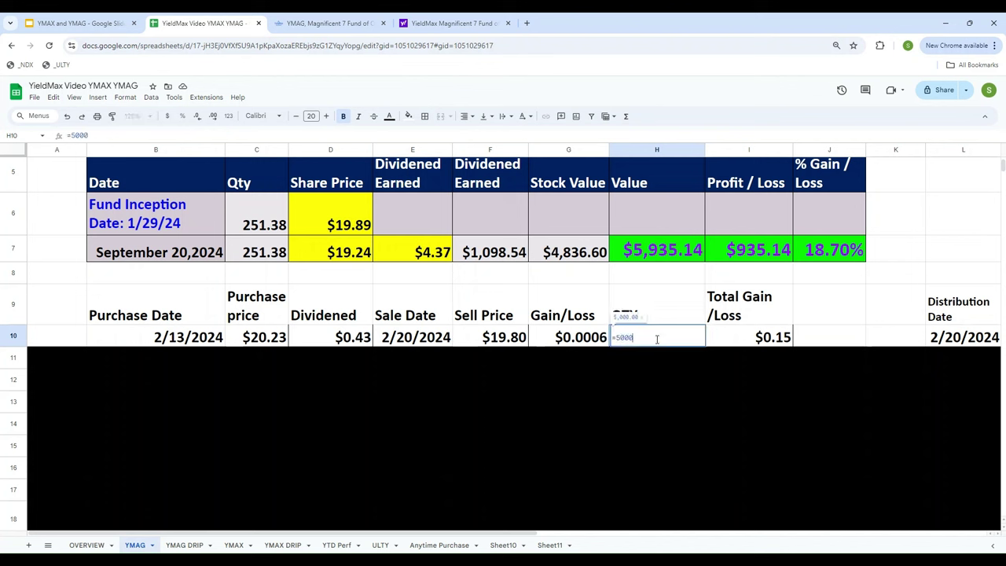
type("/")
key("Left")
key("Left")
key("Left")
key("Left")
key("Left")
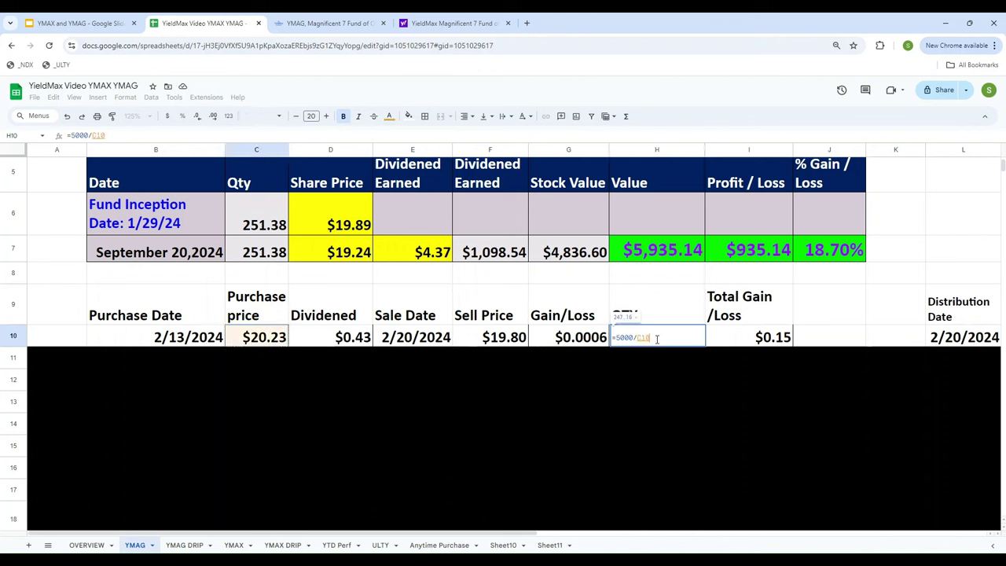
key("Return")
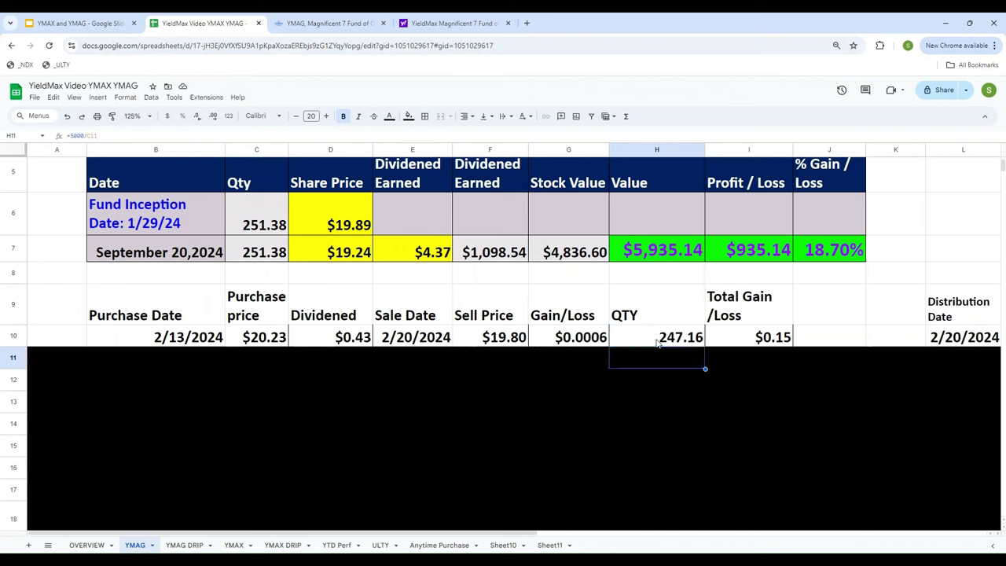
Step: Review the 2/13/2024 flip row's cells from the purchase date across to Total Gain/Loss
key("Up")
key("Right")
key("Left")
key("Left")
key("Left")
key("Left")
key("Left")
key("Left")
key("Left")
key("Left")
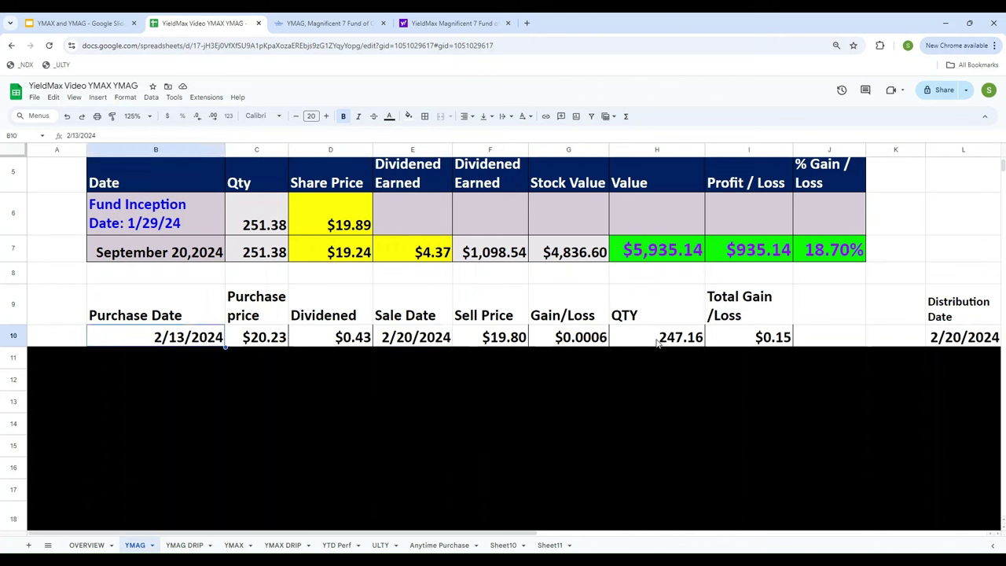
key("Right")
key("Right")
key("Right")
key("Right")
key("Right")
key("Right")
key("Right")
key("Right")
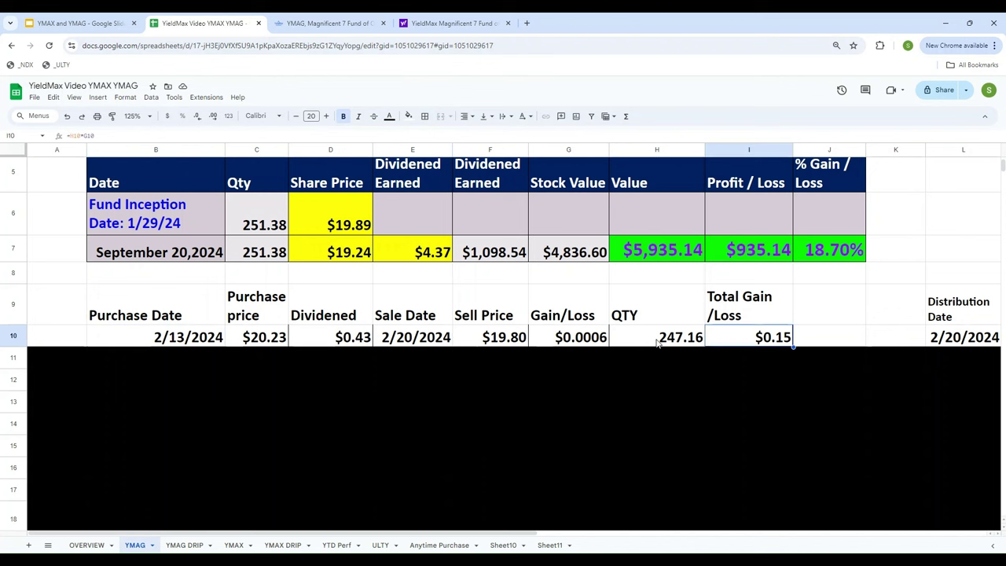
key("Left")
key("Left")
key("Left")
key("Left")
key("Left")
key("Left")
key("Left")
key("Left")
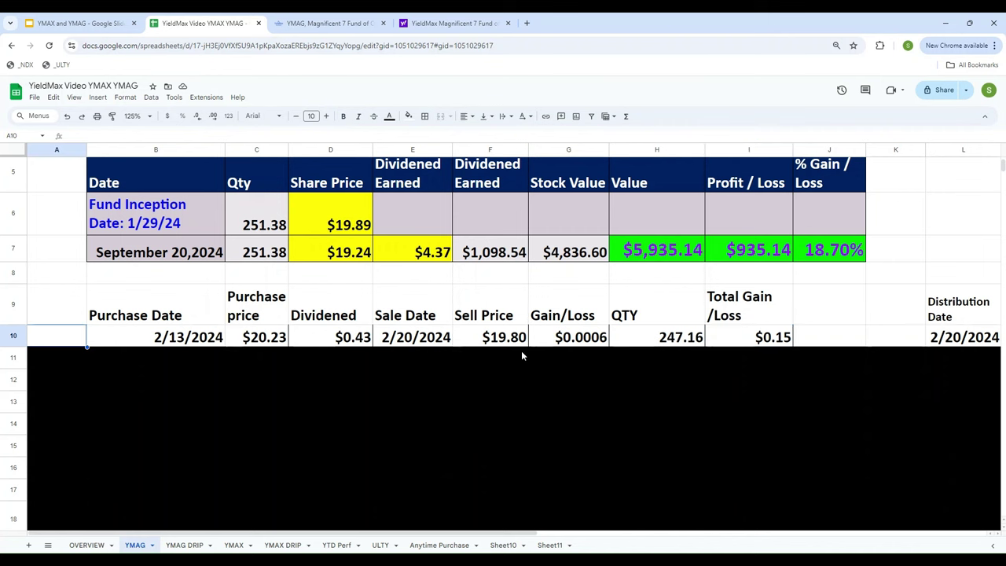
Step: Reset the black fill of row 11 to reveal the second flip trade
left_click(13, 358)
left_click(408, 116)
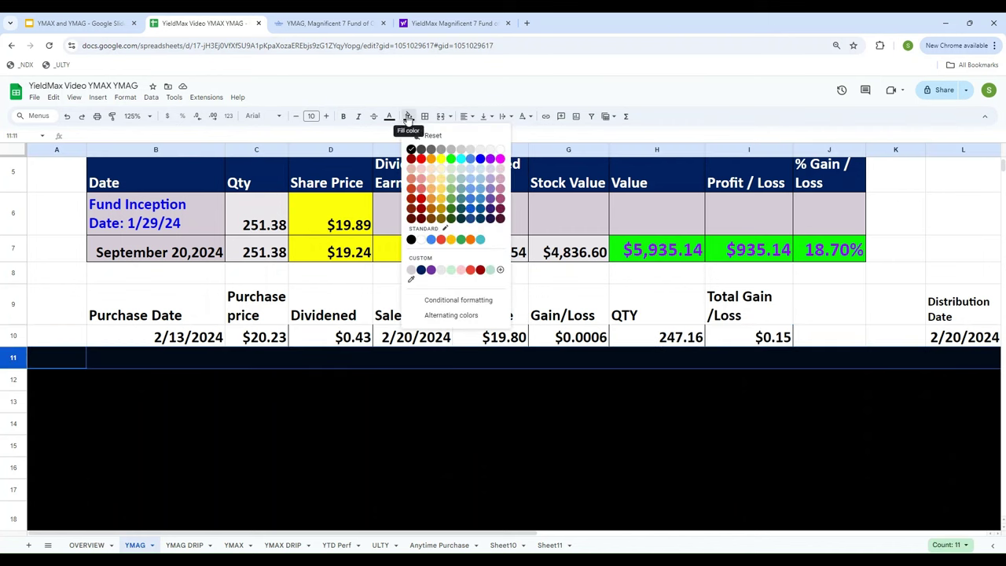
left_click(433, 135)
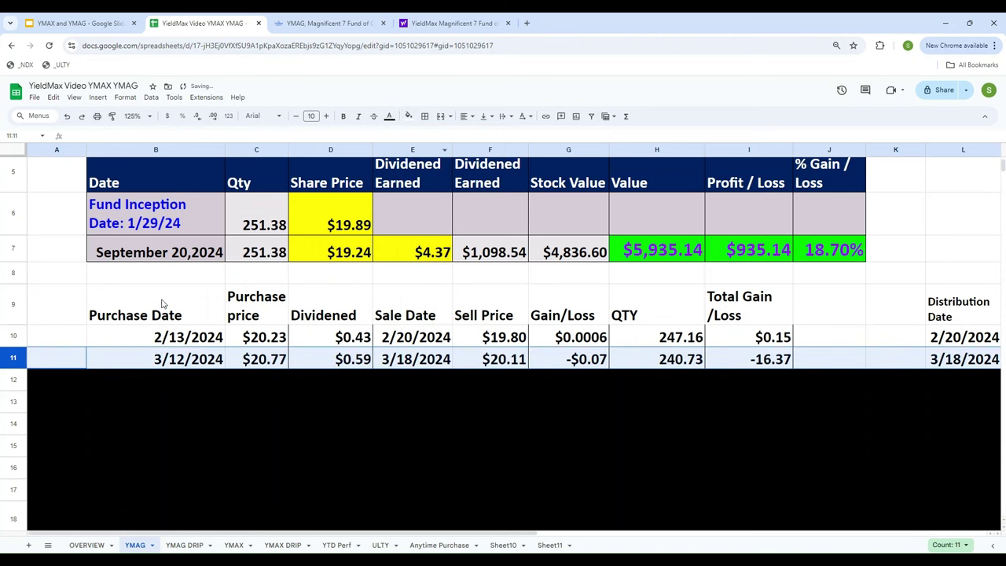
Step: Compare the 3/12/2024 purchase date with the March declared date in the distribution table
left_click(165, 366)
scroll(195, 460, "down", 5)
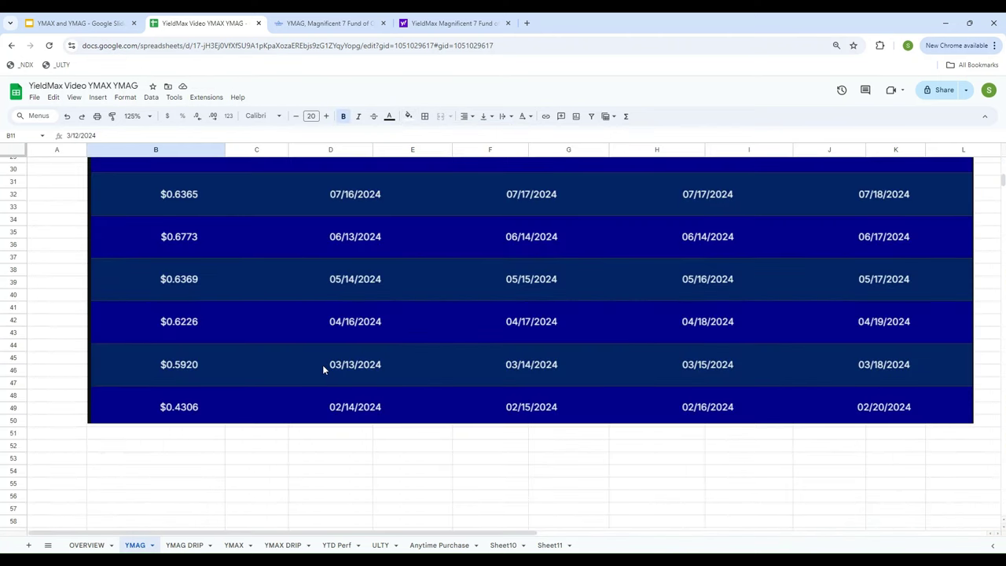
scroll(330, 345, "up", 3)
scroll(361, 316, "down", 4)
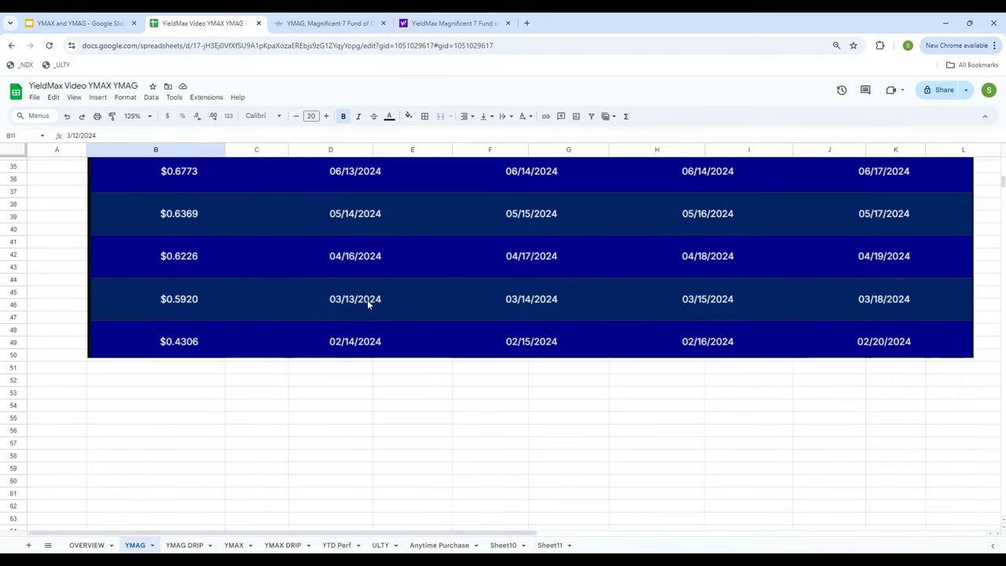
scroll(368, 306, "up", 8)
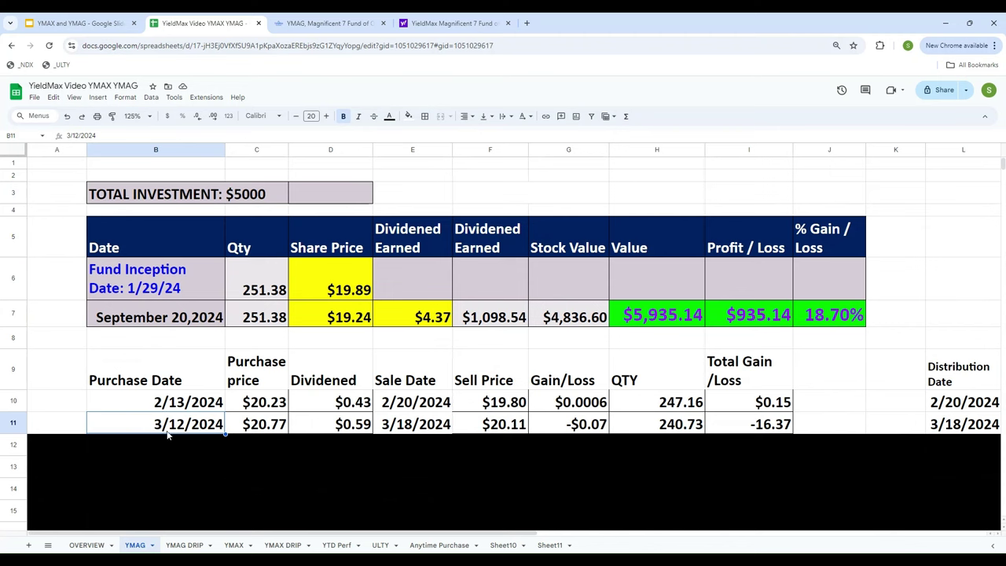
Step: Check the 3/12/2024 purchase price against YMAG's historical data on Yahoo Finance, and return to the spreadsheet
left_click(246, 427)
left_click(436, 24)
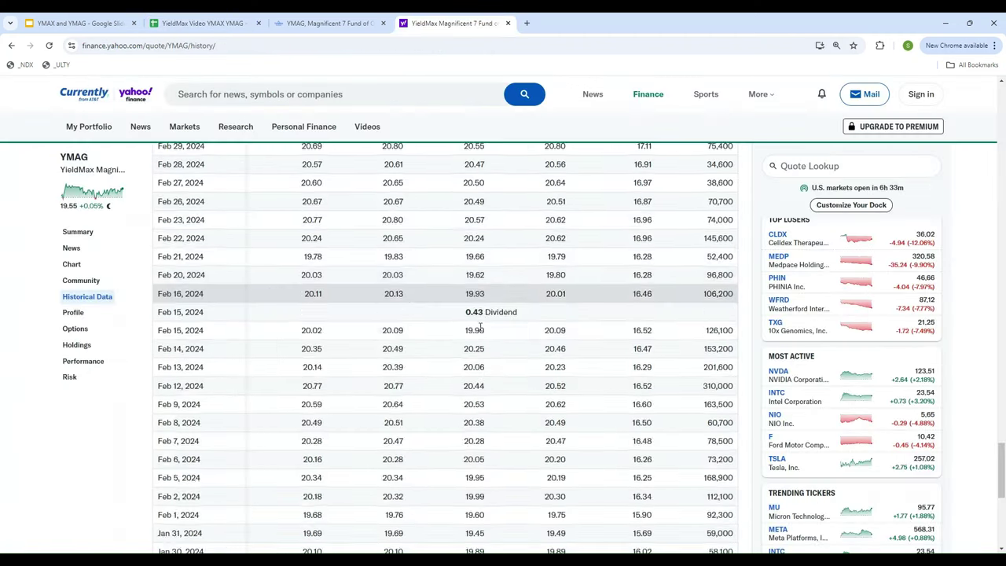
scroll(400, 331, "up", 5)
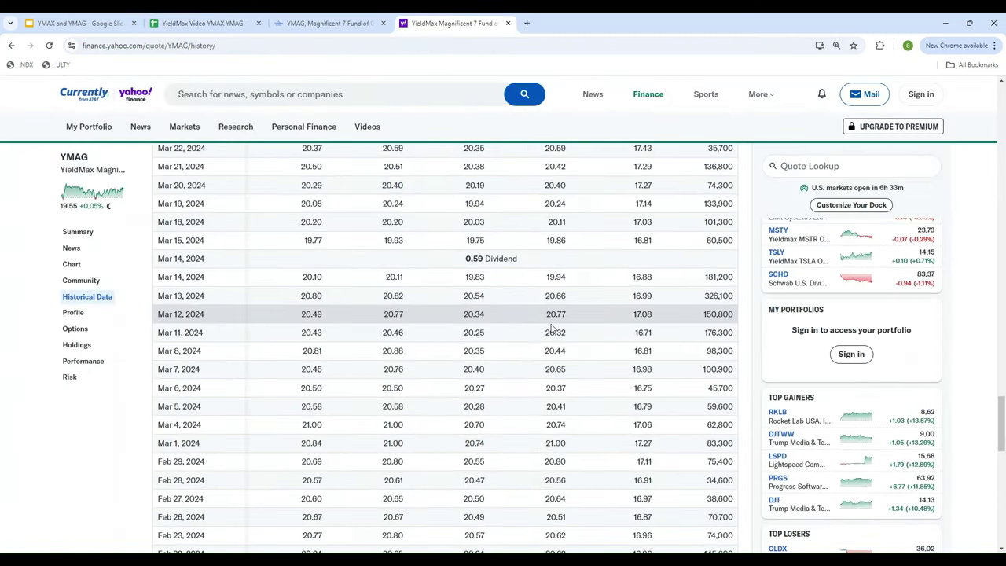
left_click(202, 24)
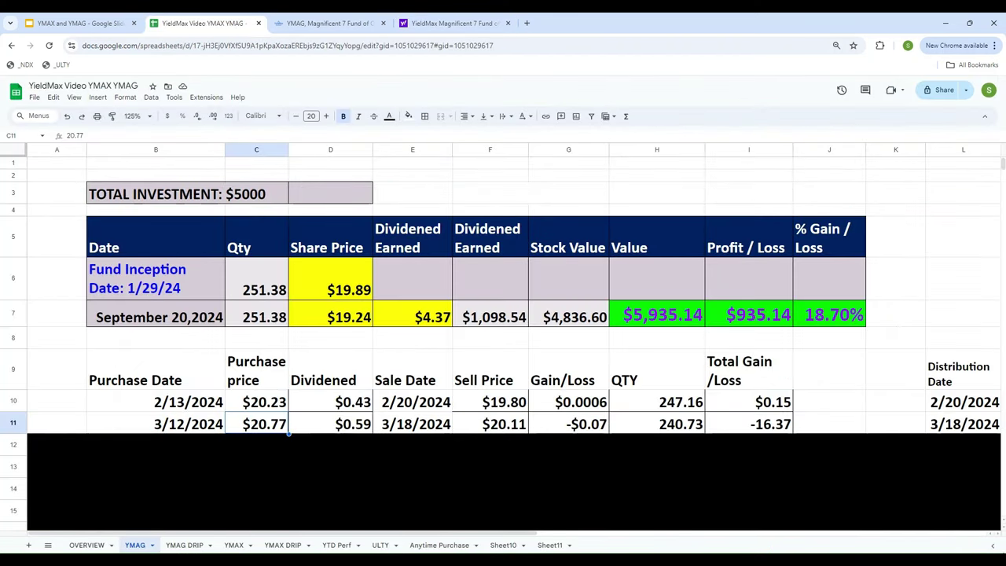
Step: Examine the 3/18/2024 distribution's dividend and dividends earned to date, then the dividend in the 3/12/2024 flip row
left_click(957, 424)
key("Right")
key("Right")
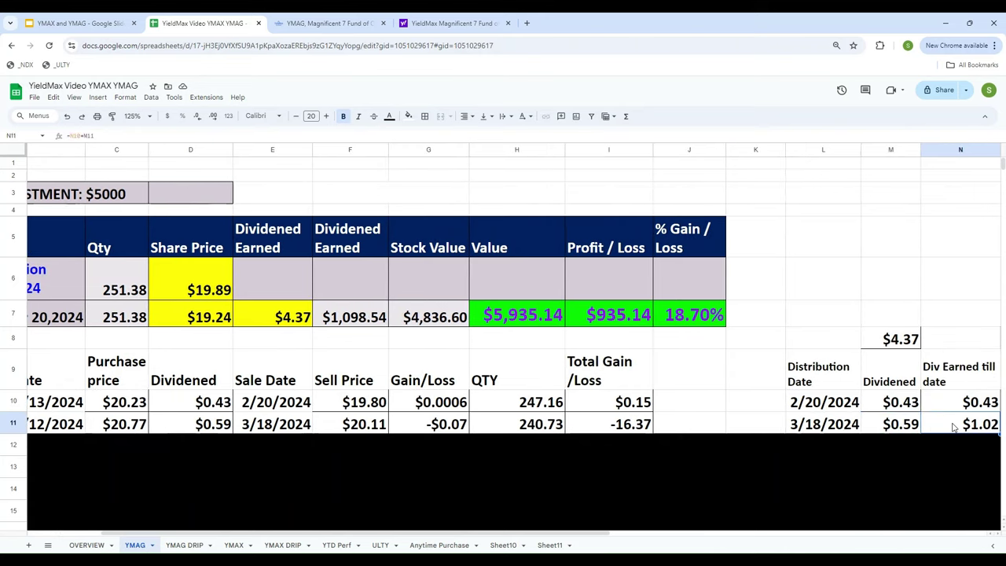
key("Left")
key("Left")
key("Left")
key("Left")
key("Left")
key("Left")
key("Left")
key("Left")
key("Left")
key("Left")
key("Left")
key("Left")
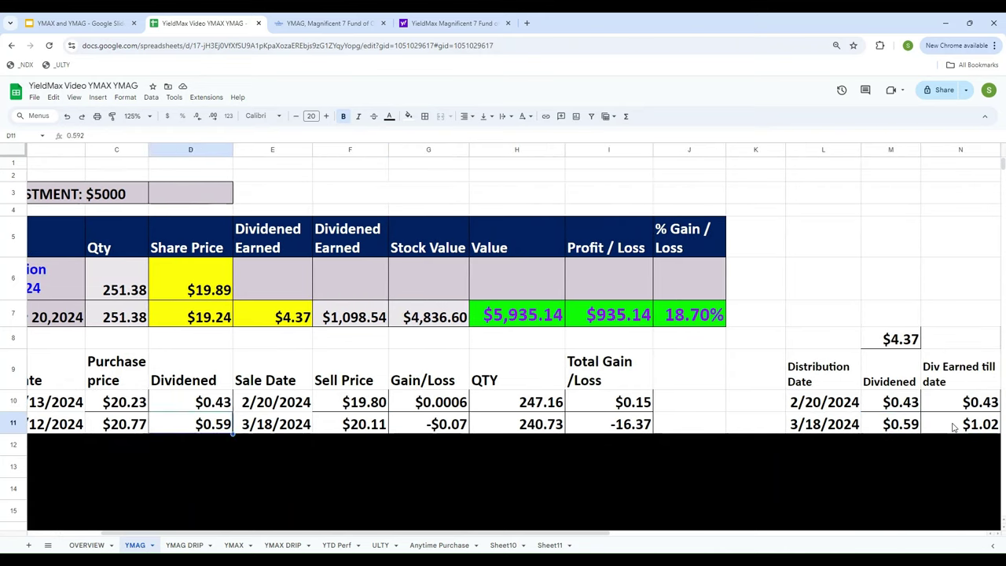
Step: Check the 3/18/2024 sell price against YMAG's historical data on Yahoo Finance, and return to the spreadsheet
key("Right")
key("Right")
key("Right")
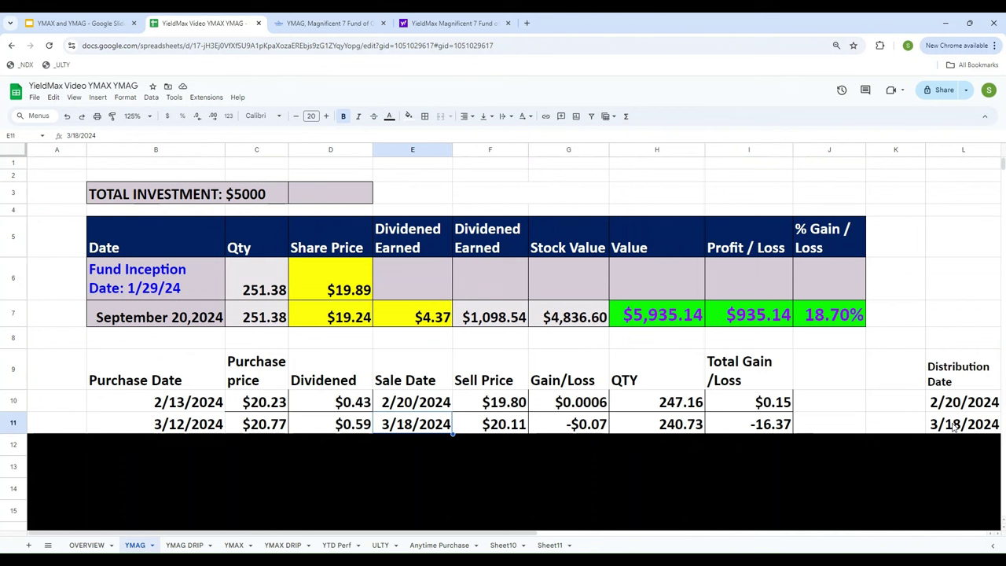
key("Right")
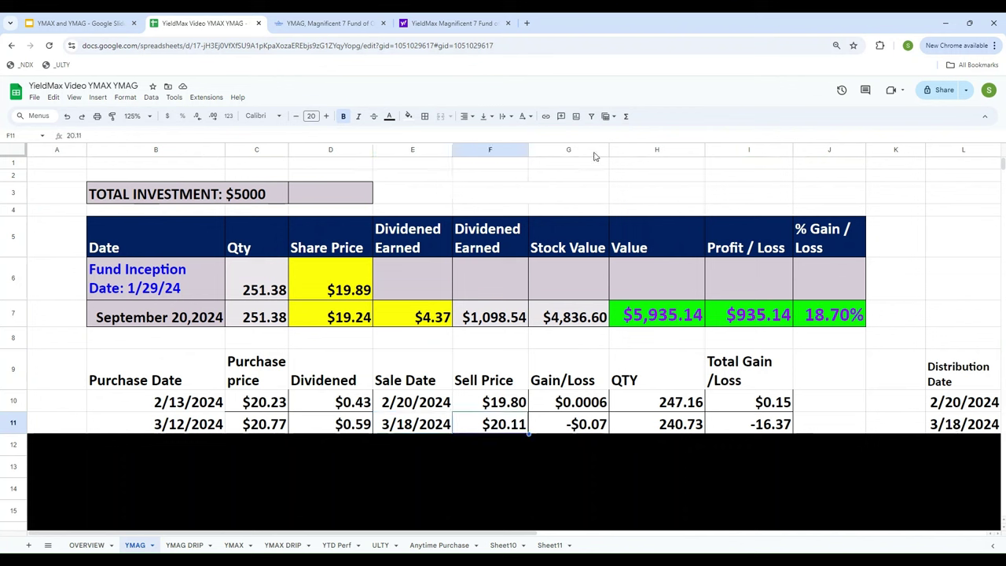
left_click(454, 23)
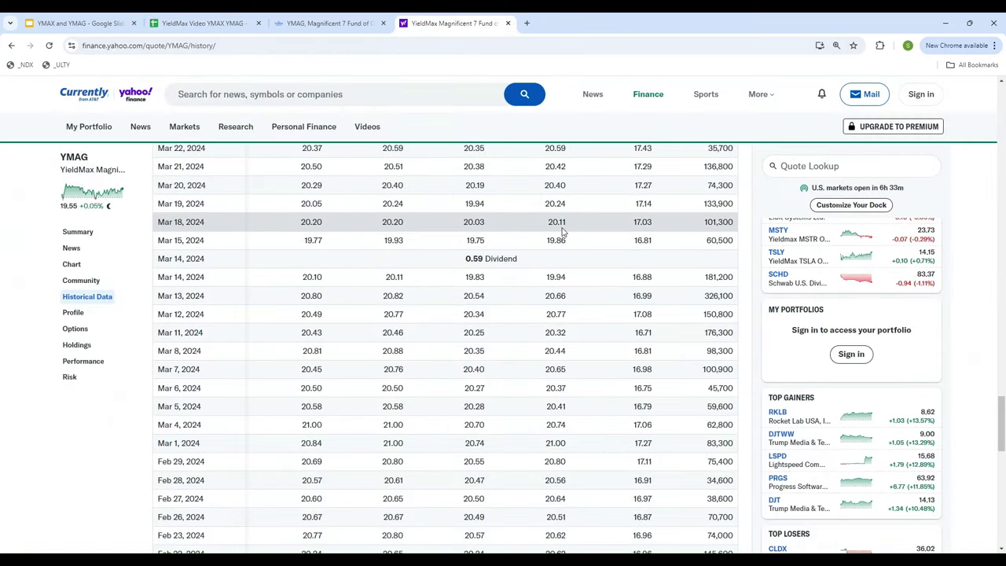
left_click(196, 23)
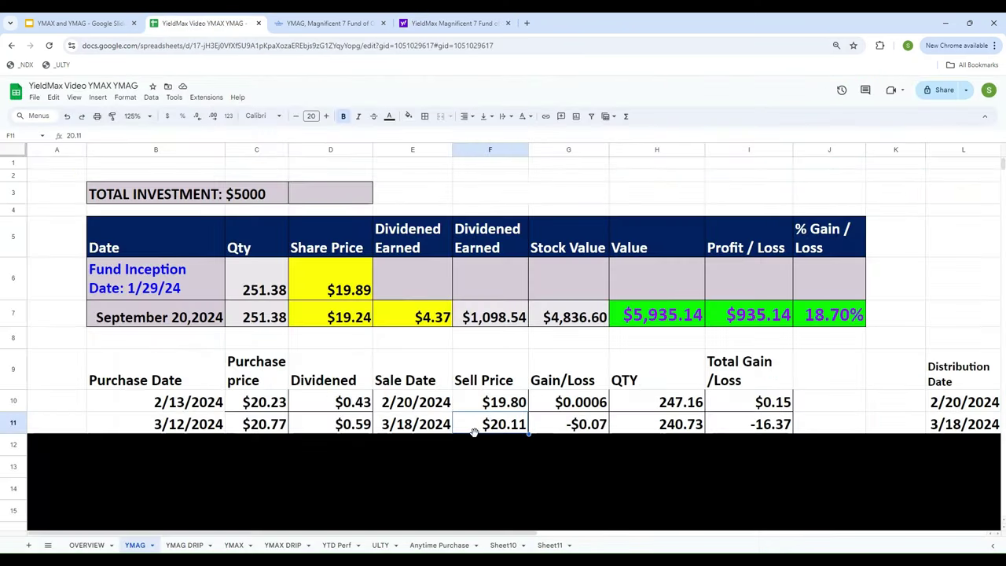
Step: Enter the formula =F11+D11-C11 in the Gain/Loss cell of the 3/12/2024 flip row
left_click(574, 425)
type("=")
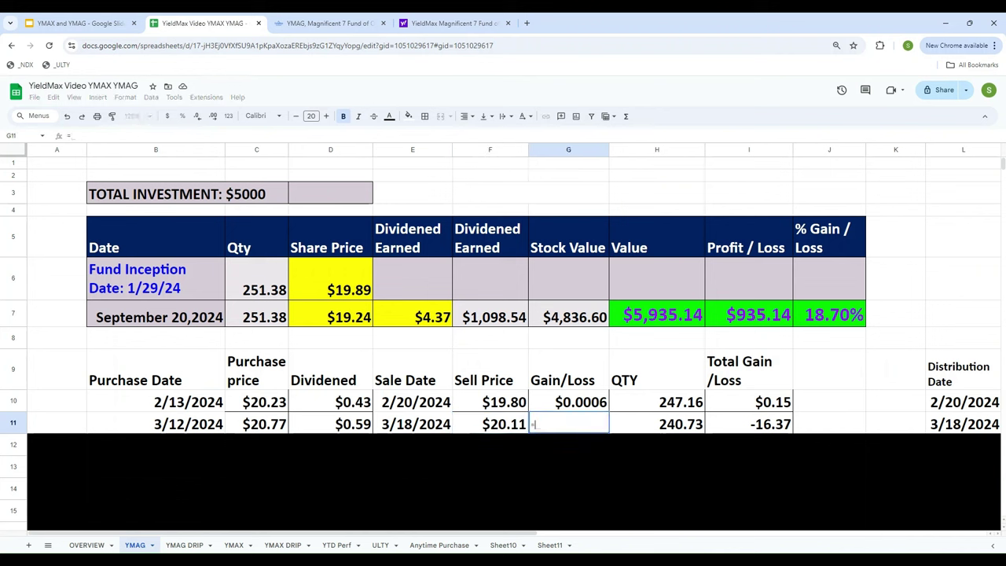
type("20")
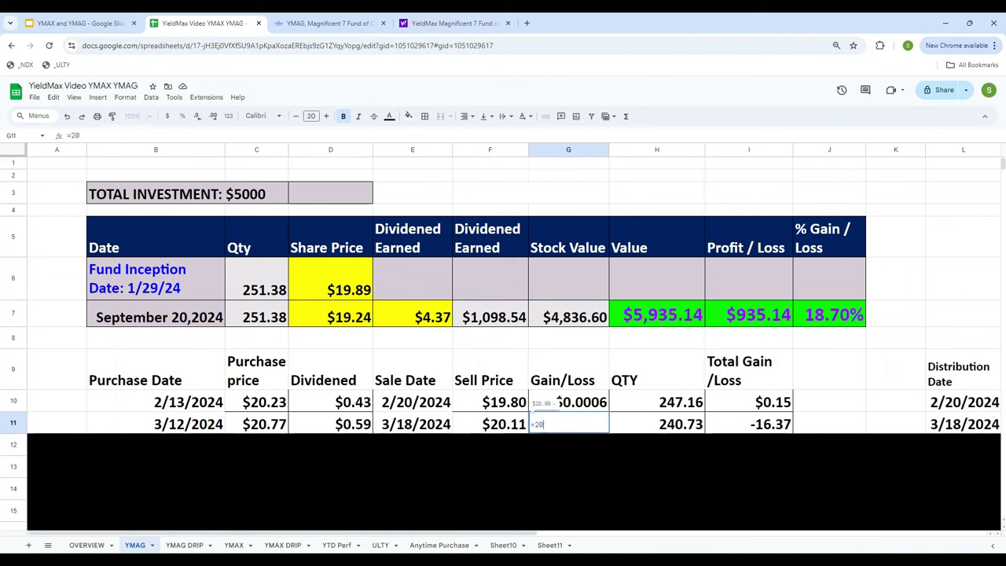
key("BackSpace")
key("BackSpace")
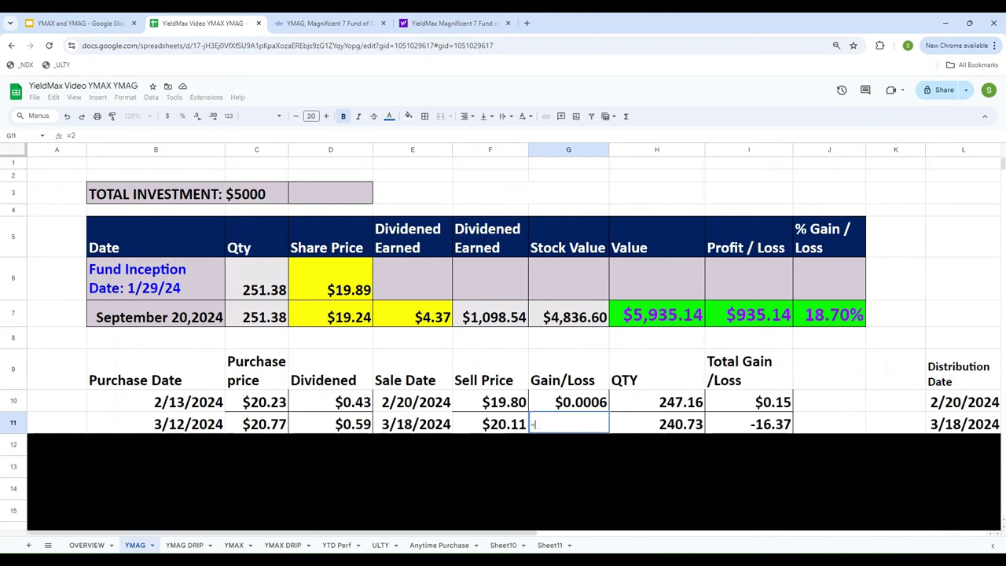
key("Left")
type("+")
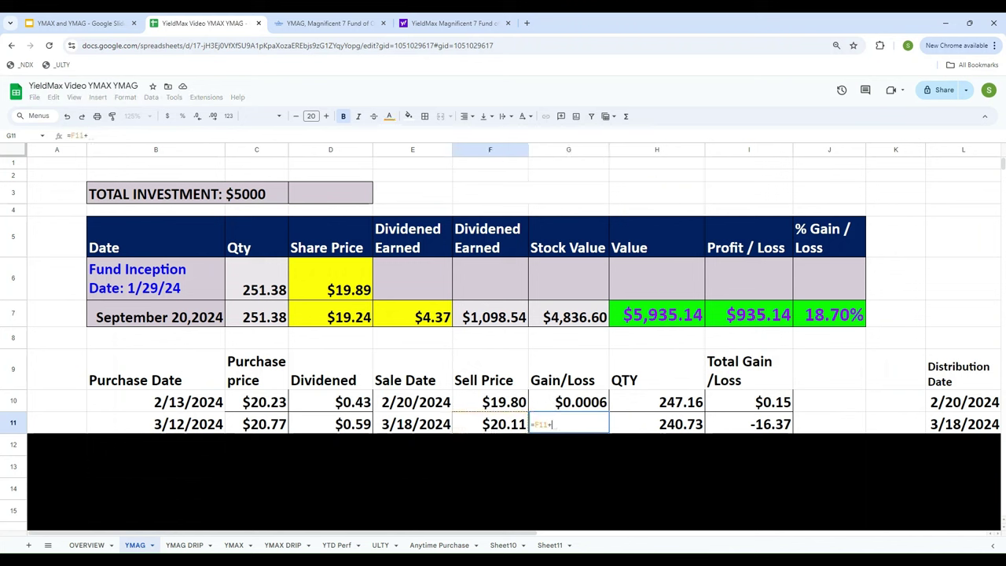
key("Left")
key("Left")
key("Left")
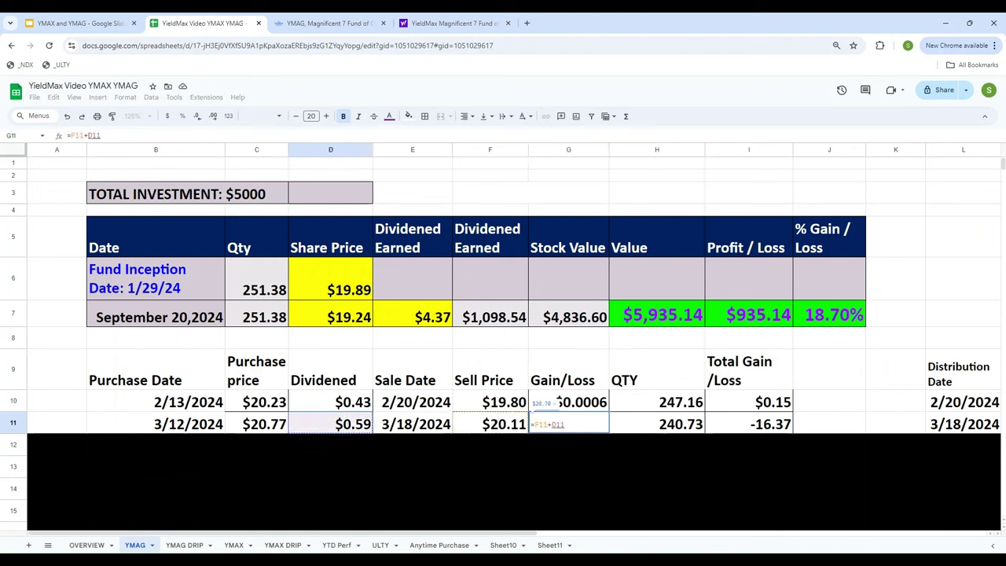
type("-")
key("Left")
key("Left")
key("Left")
key("Left")
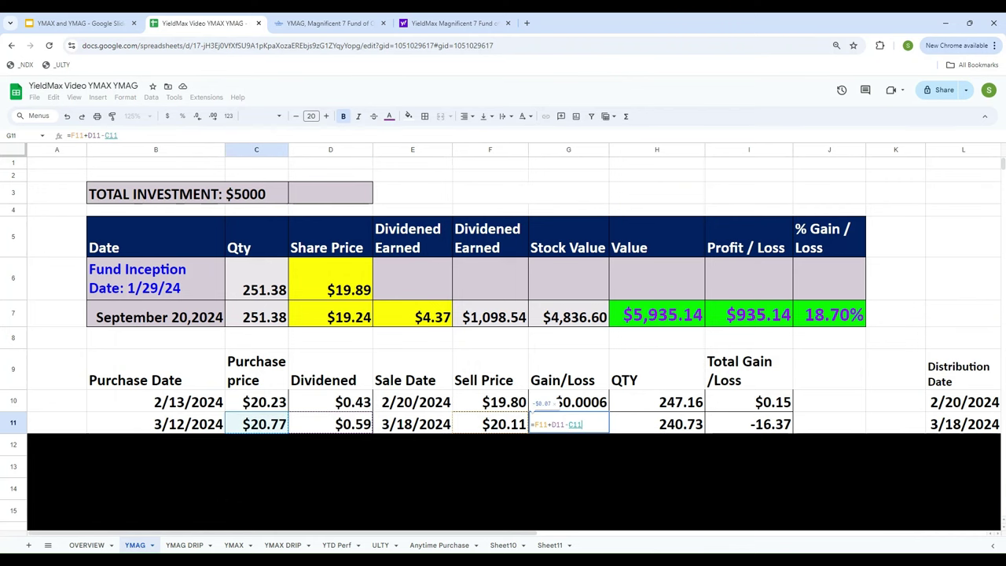
key("Return")
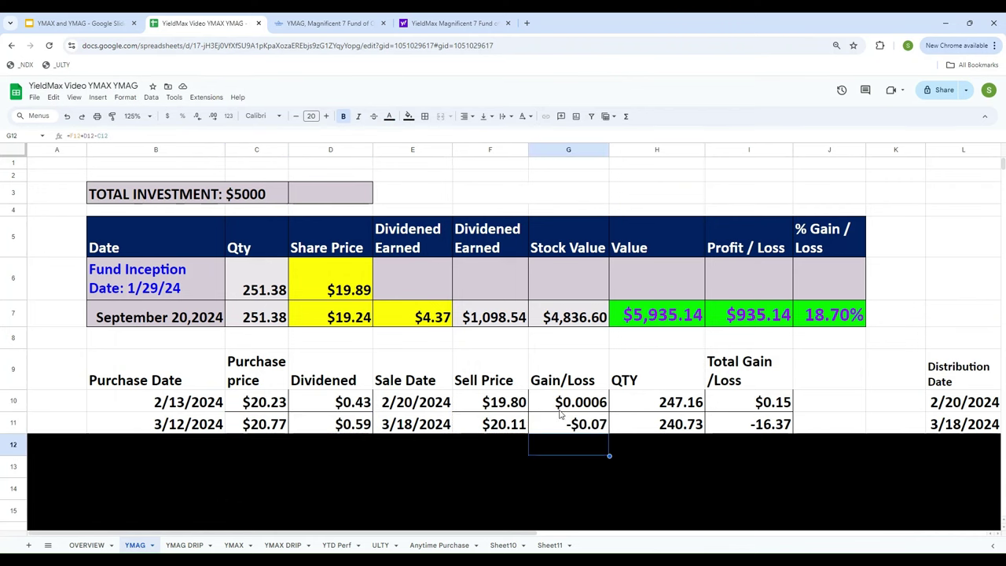
Step: Reset the black fill of row 12 in the flip table and select that row's Total Gain/Loss cell
scroll(604, 404, "down", 3)
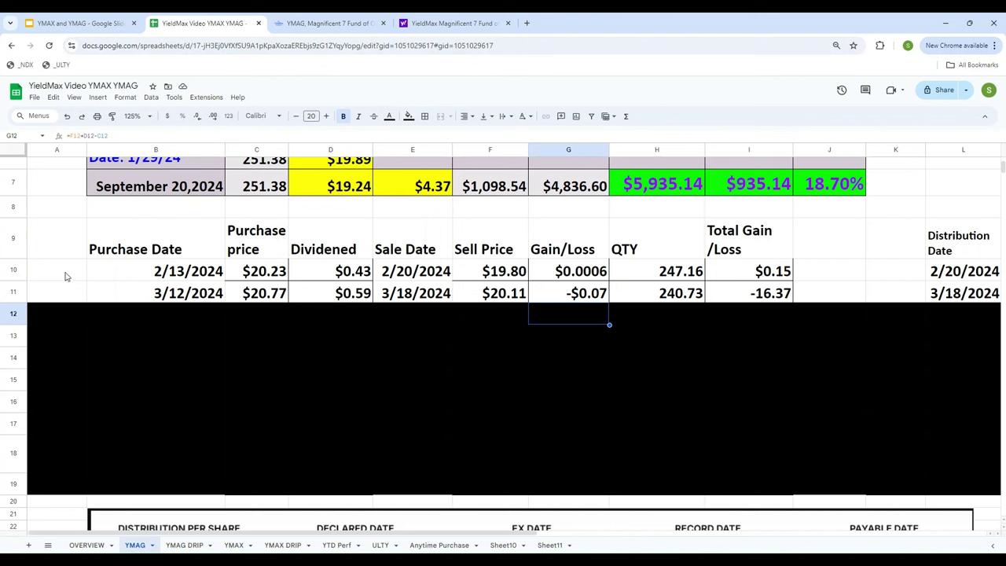
left_click(14, 269)
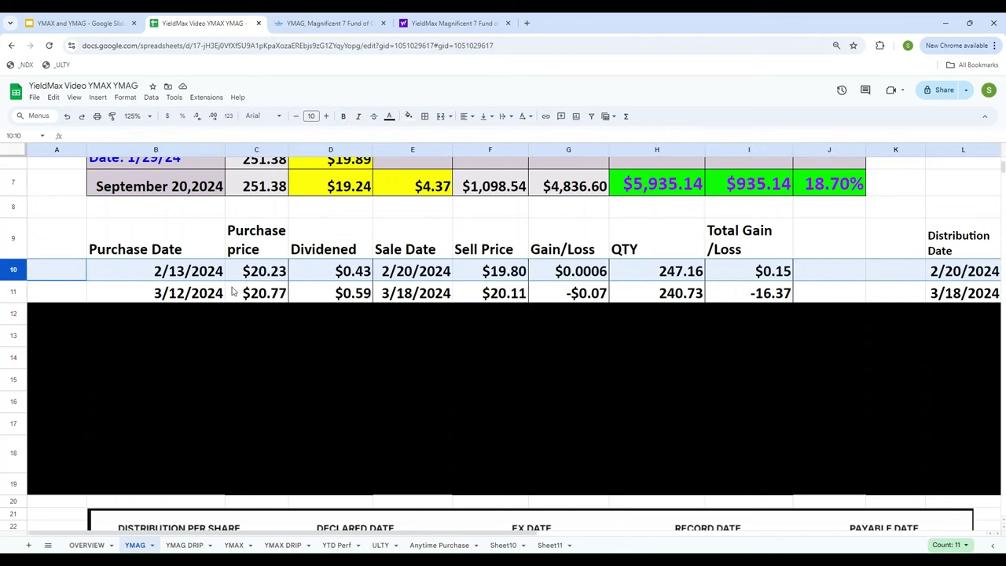
left_click(12, 295)
left_click(14, 315)
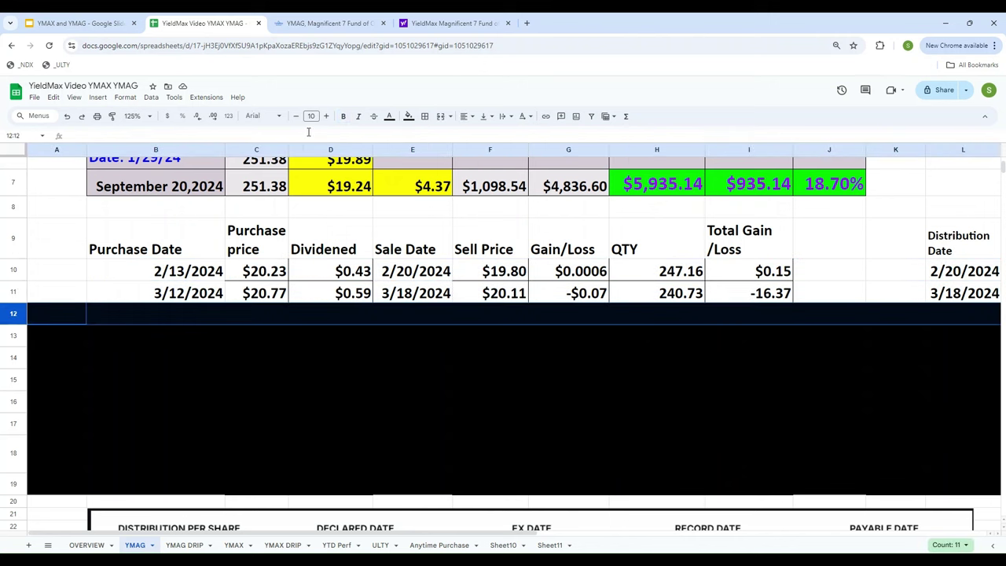
left_click(408, 116)
left_click(434, 138)
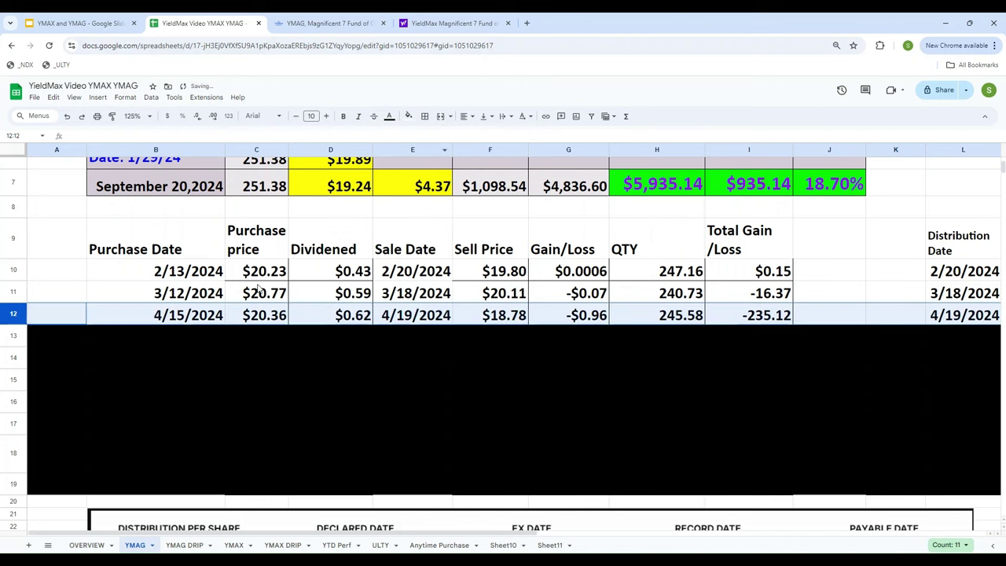
left_click(752, 320)
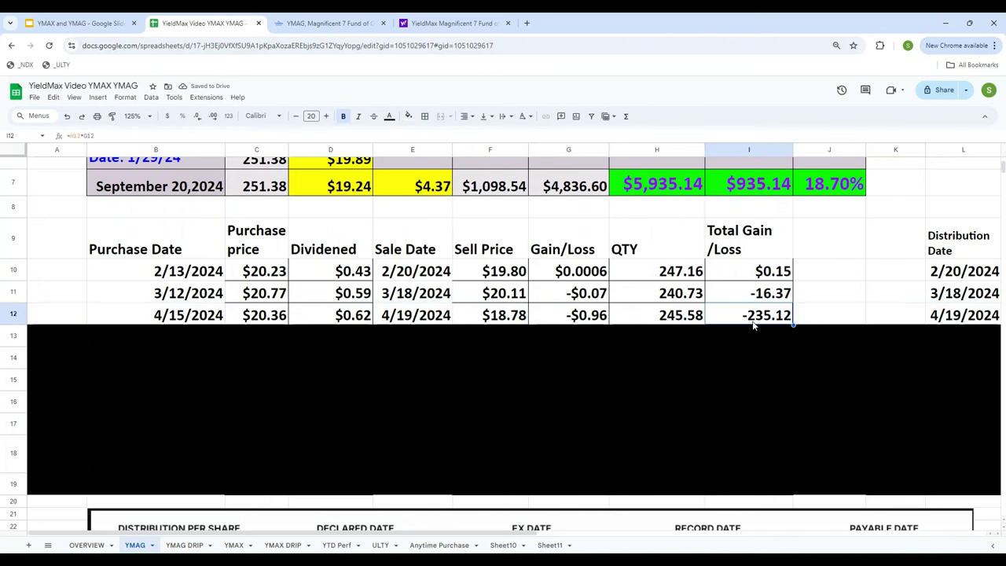
left_click(10, 336)
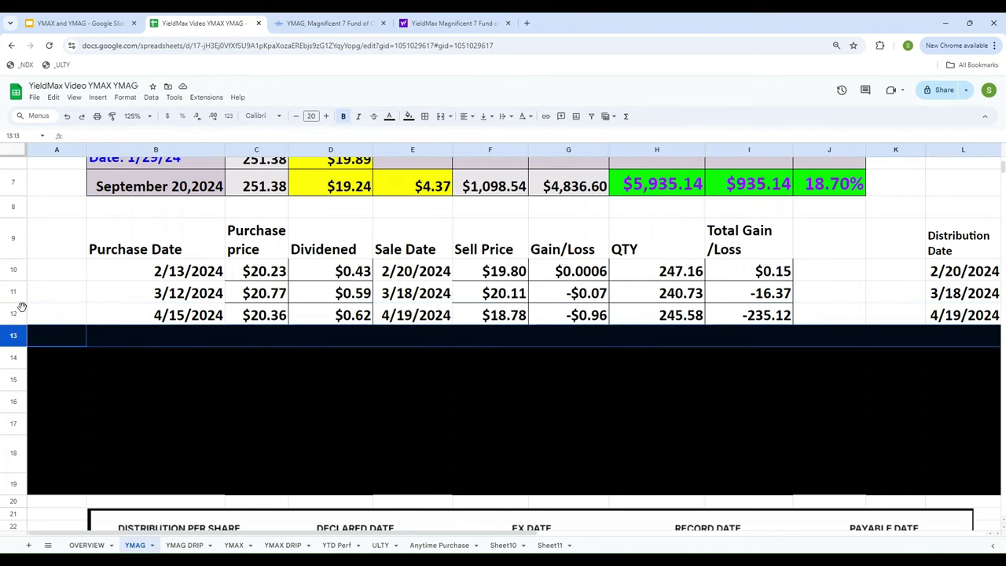
left_click_drag(9, 337, 10, 442)
left_click(408, 116)
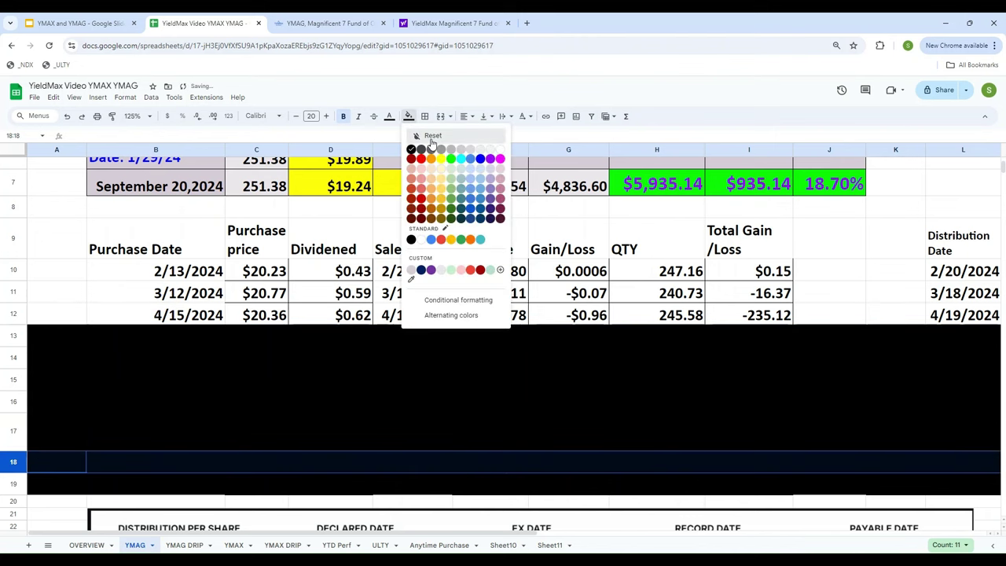
left_click(431, 139)
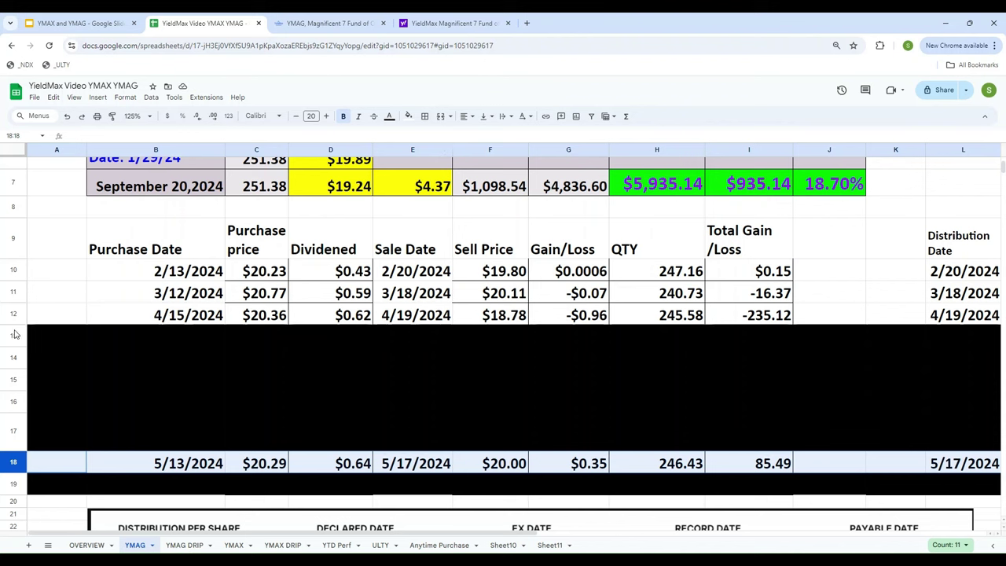
left_click_drag(13, 336, 12, 431)
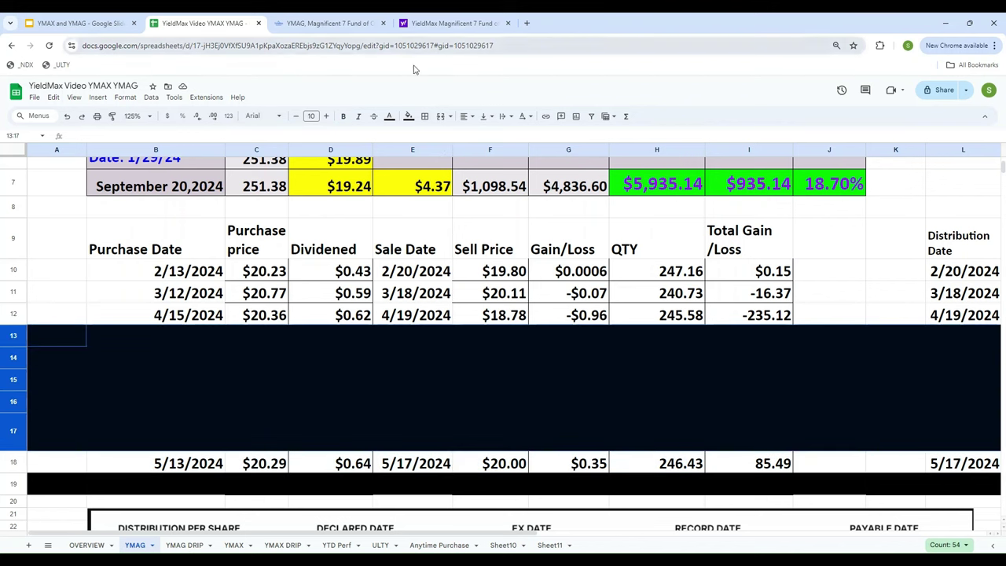
left_click(408, 117)
left_click(431, 137)
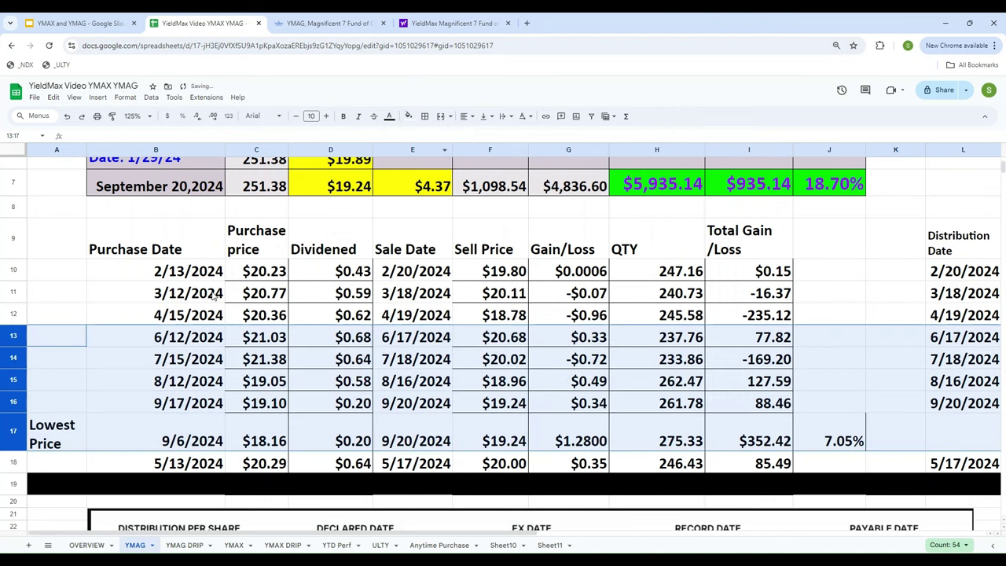
left_click(169, 321)
key("Down")
key("Down")
key("Down")
key("Down")
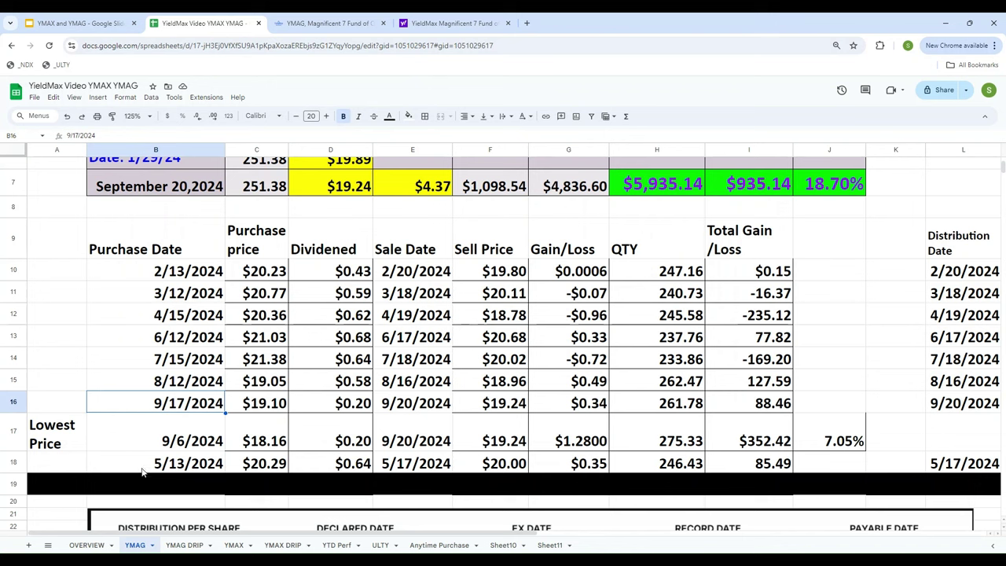
left_click(67, 116)
left_click(68, 116)
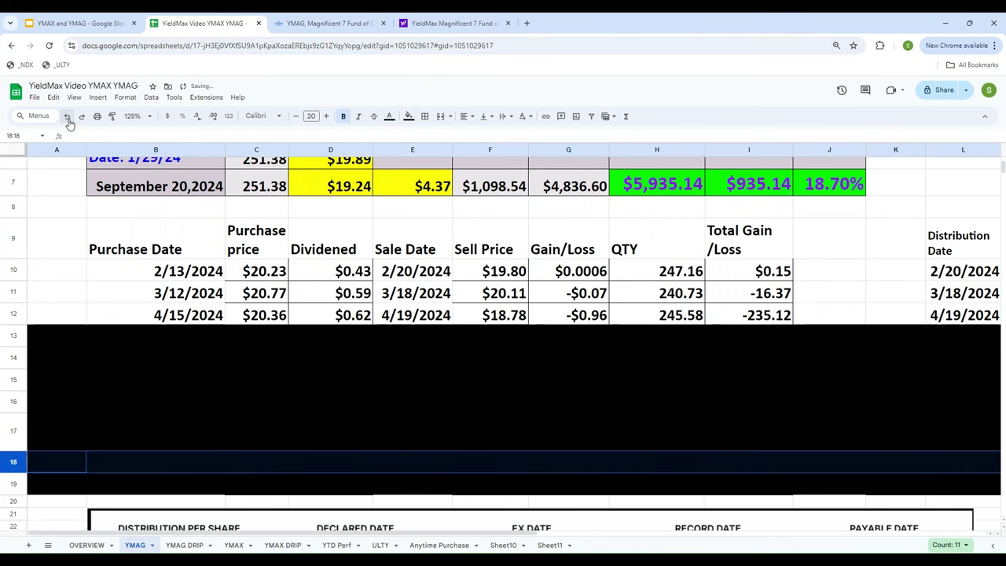
Step: Reset the black fill of rows 13 to 18 together, and select the 5/13/2024 flip's Total Gain/Loss cell
left_click_drag(13, 336, 15, 460)
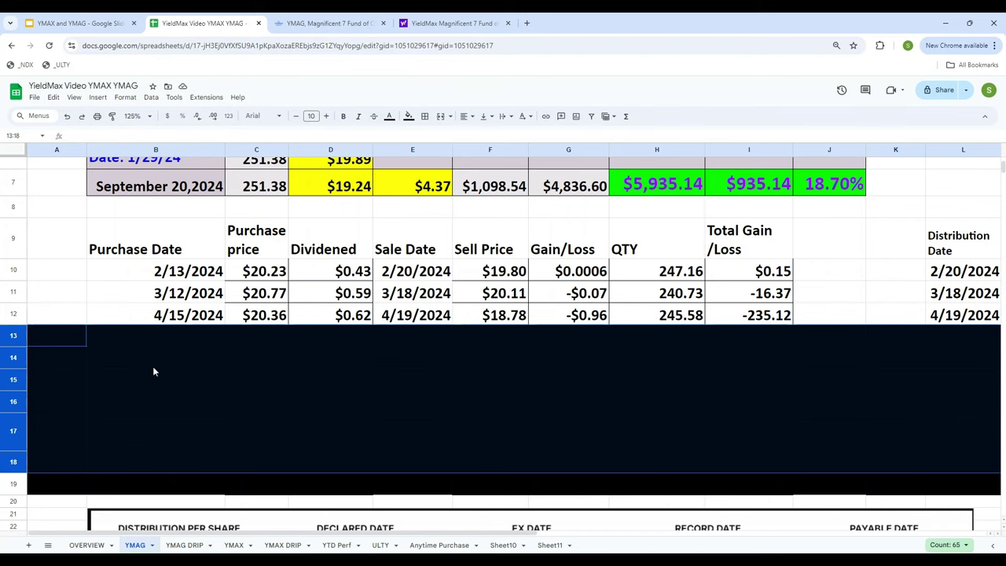
left_click(408, 117)
left_click(429, 135)
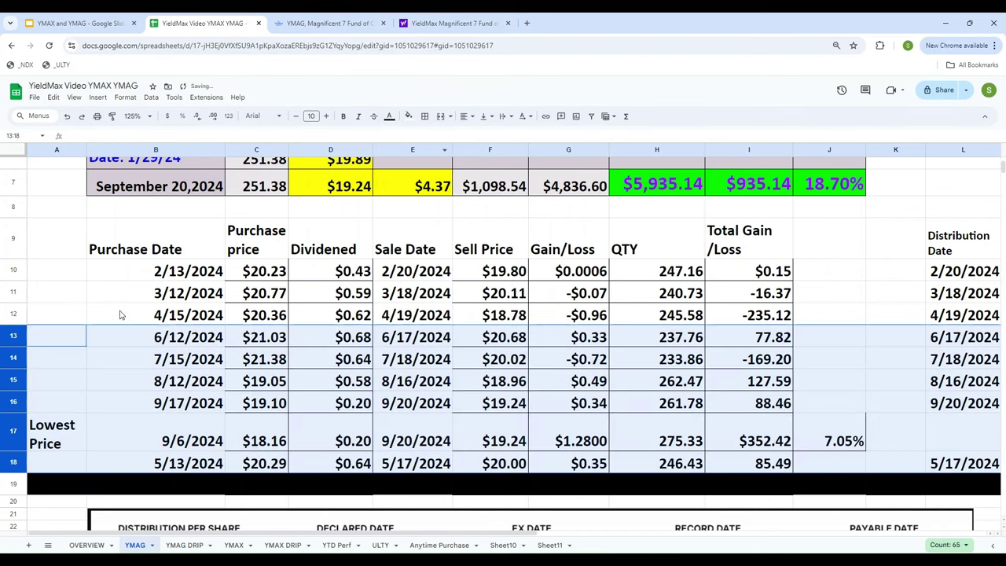
left_click(110, 318)
left_click(737, 463)
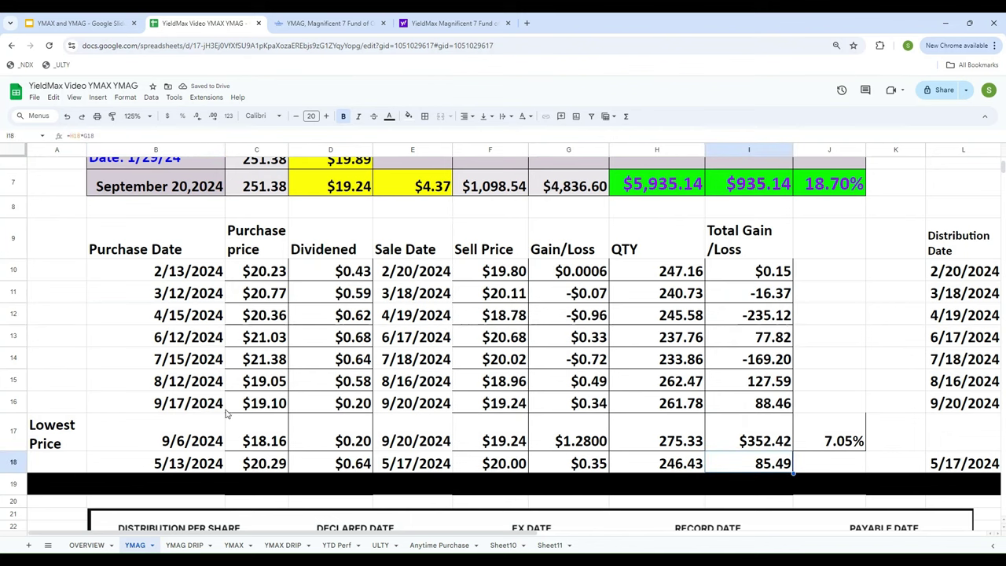
Step: Insert an empty row above the 6/12/2024 flip and move the 5/13/2024 row into it
left_click(11, 336)
right_click(11, 336)
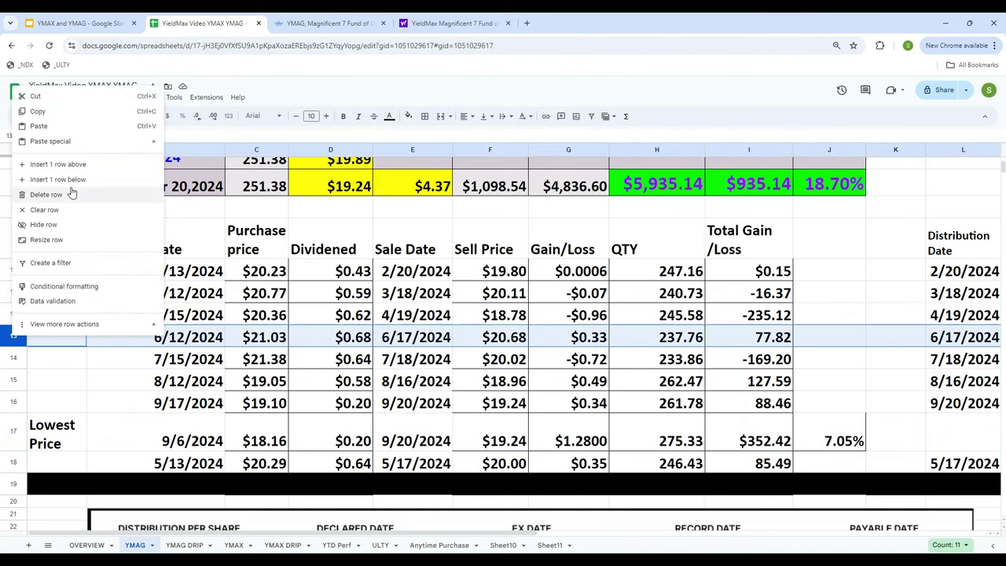
left_click(71, 165)
left_click(11, 477)
right_click(11, 478)
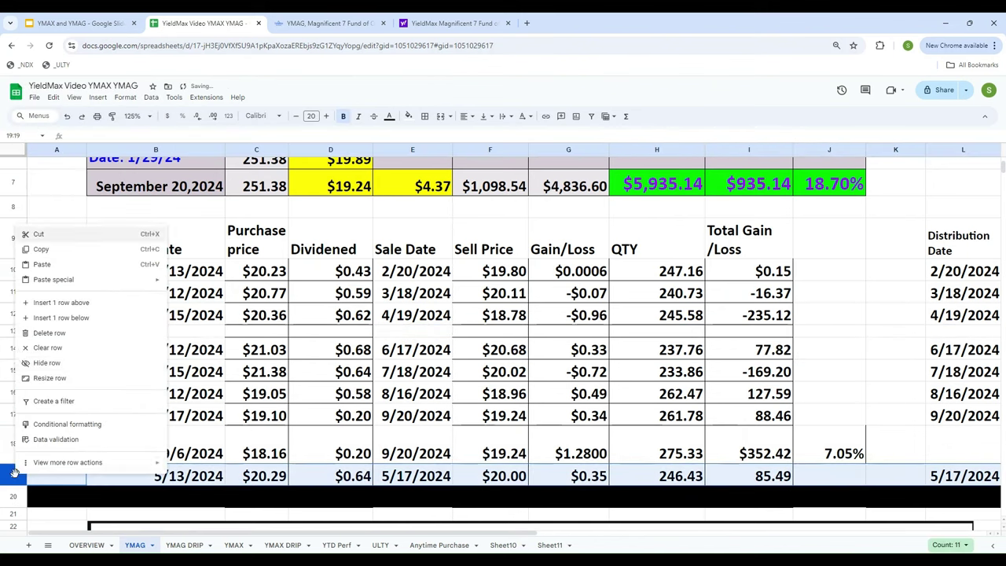
left_click(39, 234)
left_click(13, 332)
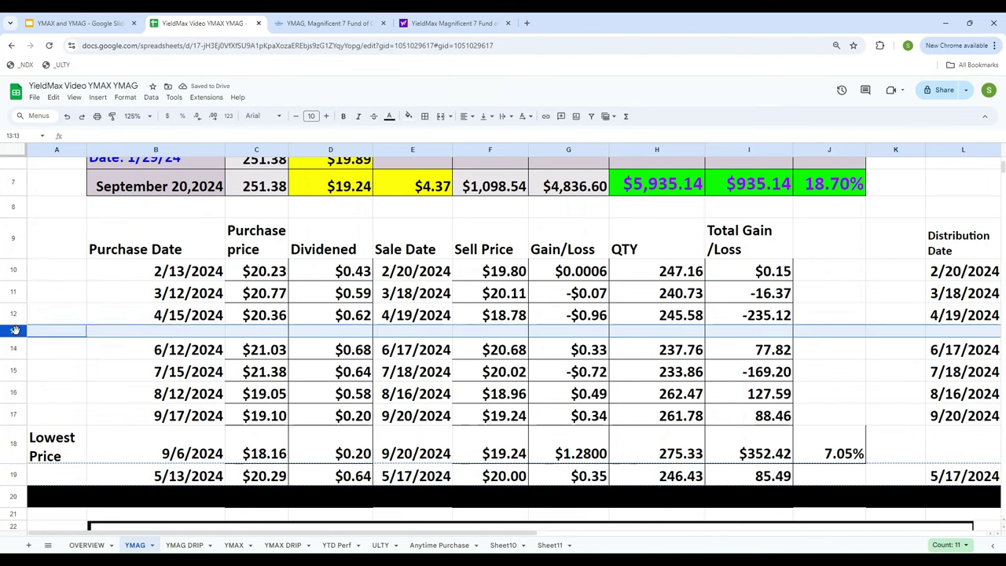
right_click(13, 332)
left_click(39, 121)
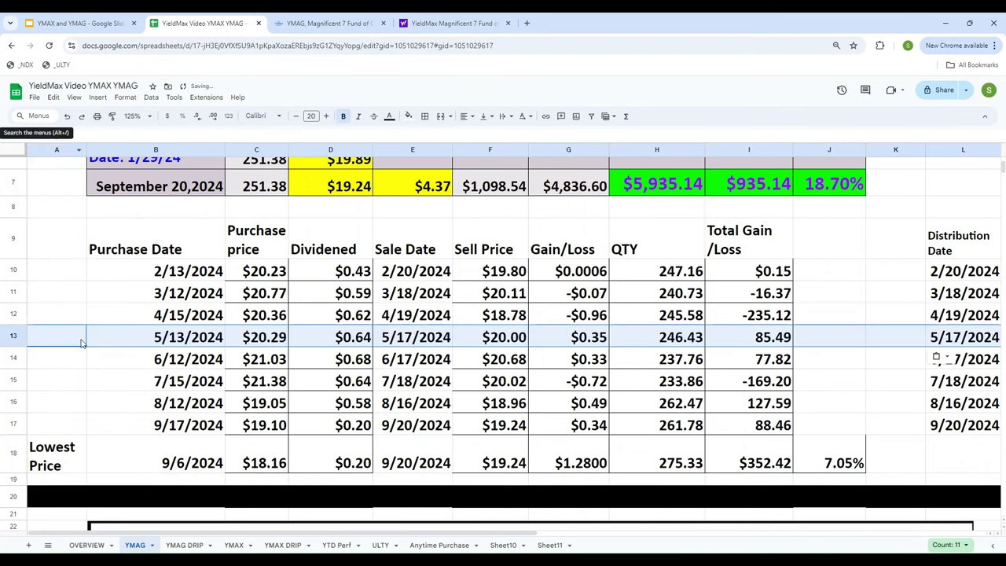
left_click(118, 377)
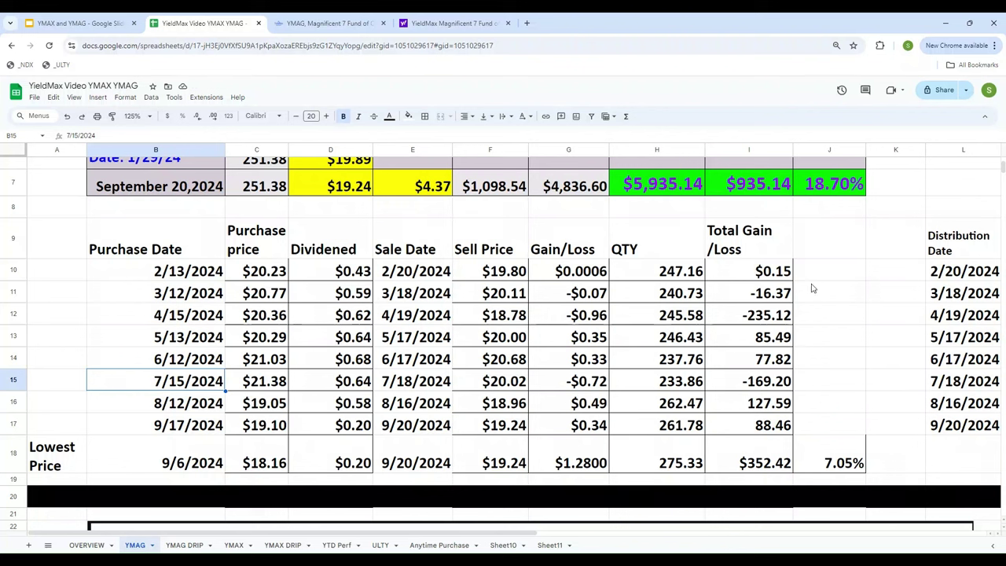
Step: Color the negative Total Gain/Loss values of the 3/12/2024, 4/15/2024 and 7/15/2024 flips red
scroll(832, 314, "down", 1)
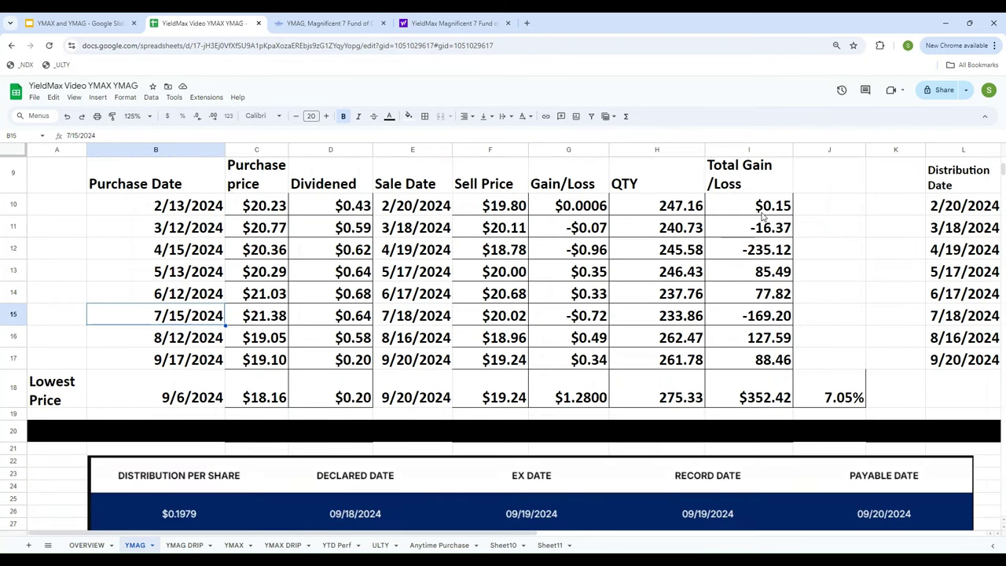
left_click(759, 228)
left_click(389, 115)
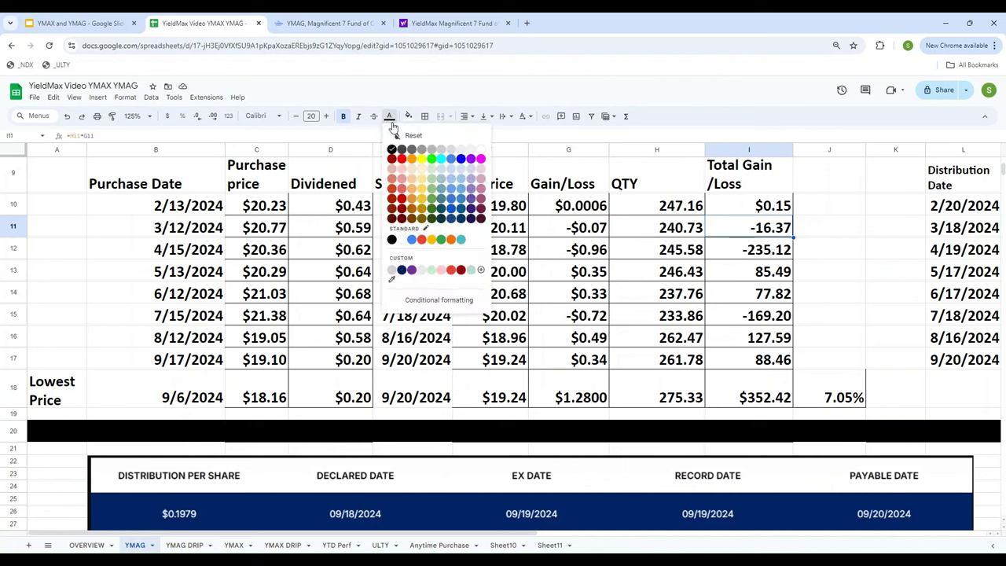
left_click(401, 159)
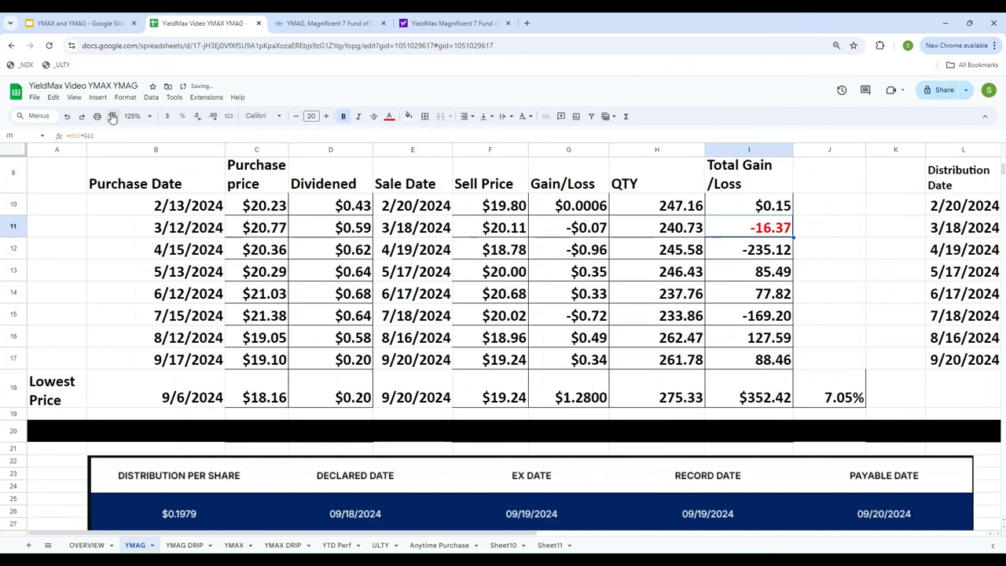
left_click(750, 249)
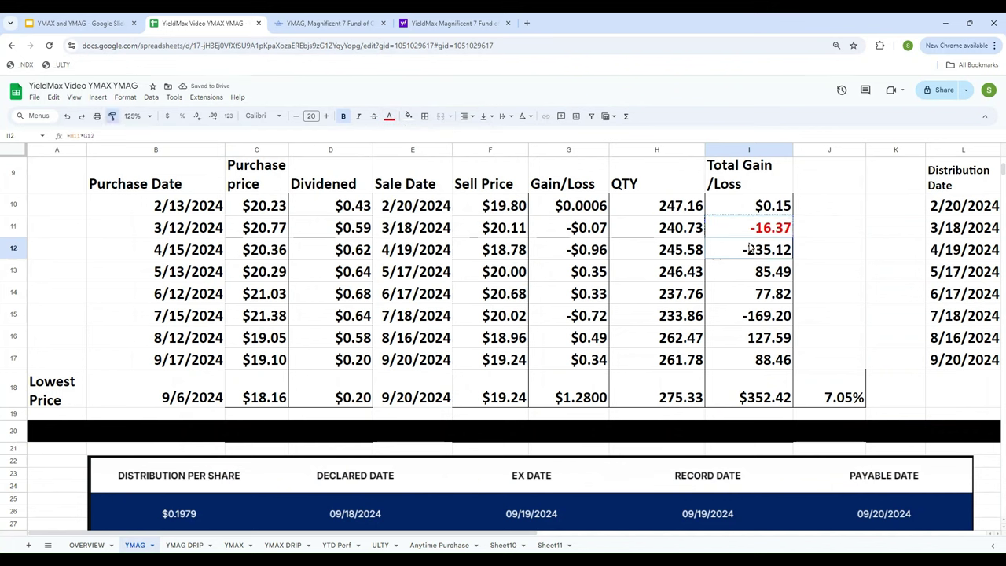
left_click(113, 116)
left_click(743, 316)
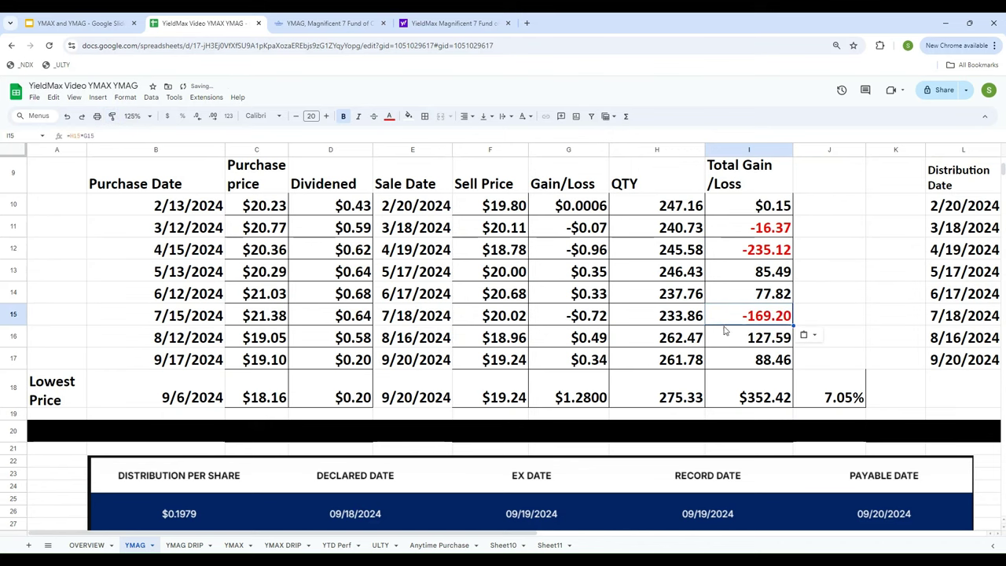
left_click(840, 320)
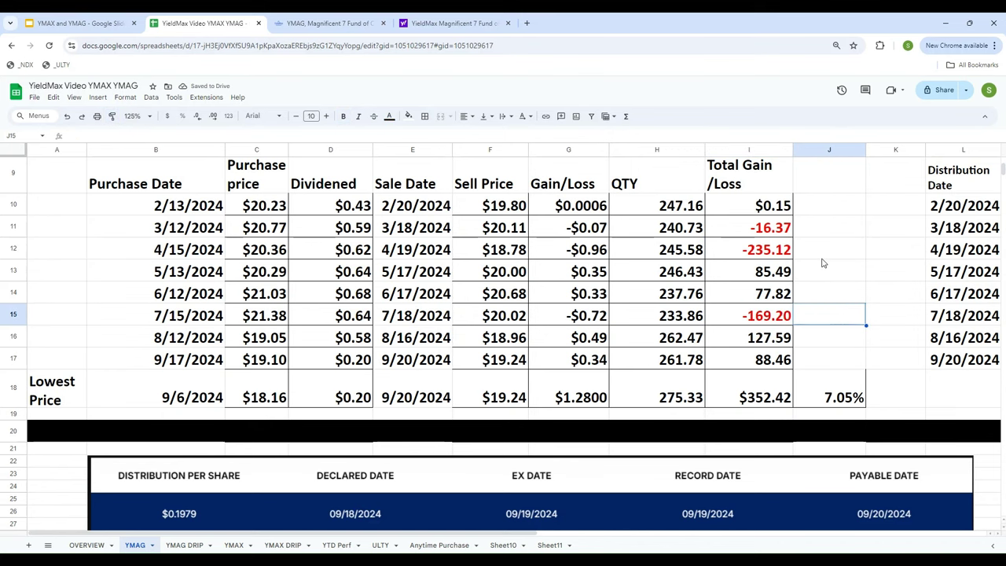
Step: Reset the black fill of row 20, the totals row below the flip table
scroll(821, 263, "up", 1)
scroll(822, 263, "down", 2)
left_click(11, 363)
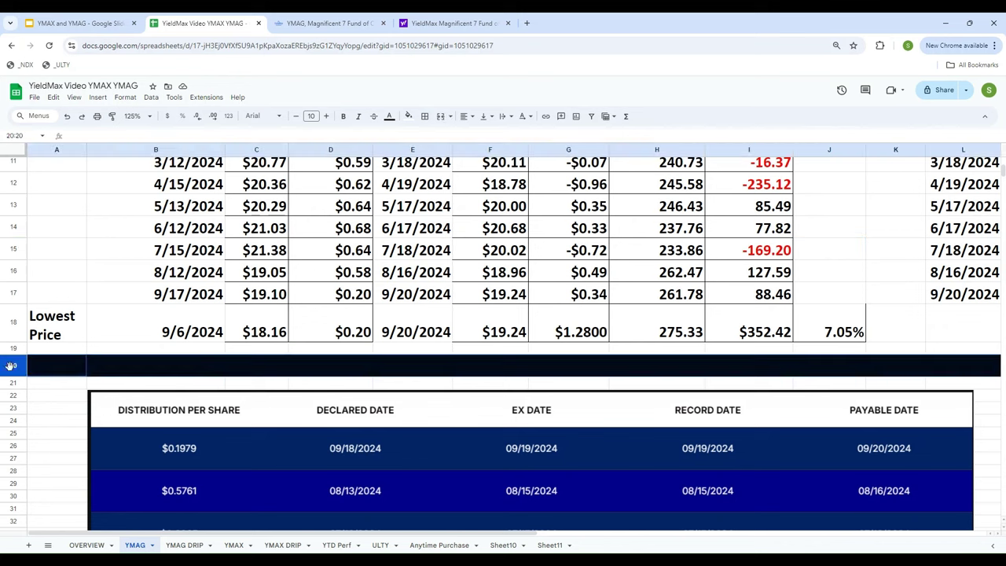
left_click(408, 117)
left_click(418, 136)
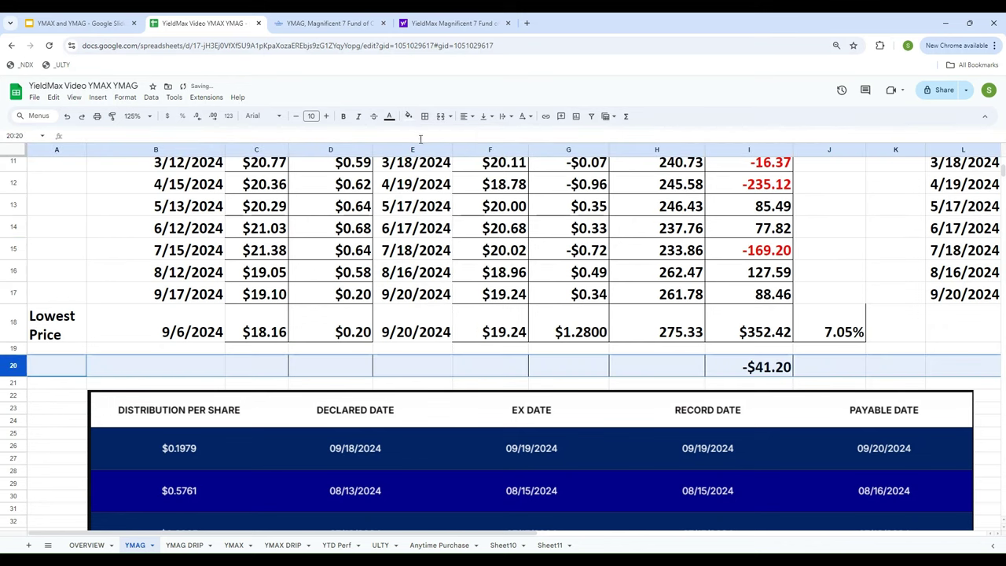
Step: Check the sum of the eight flips' Total Gain/Loss values against the total cell below the table
scroll(843, 229, "up", 3)
left_click_drag(759, 276, 743, 427)
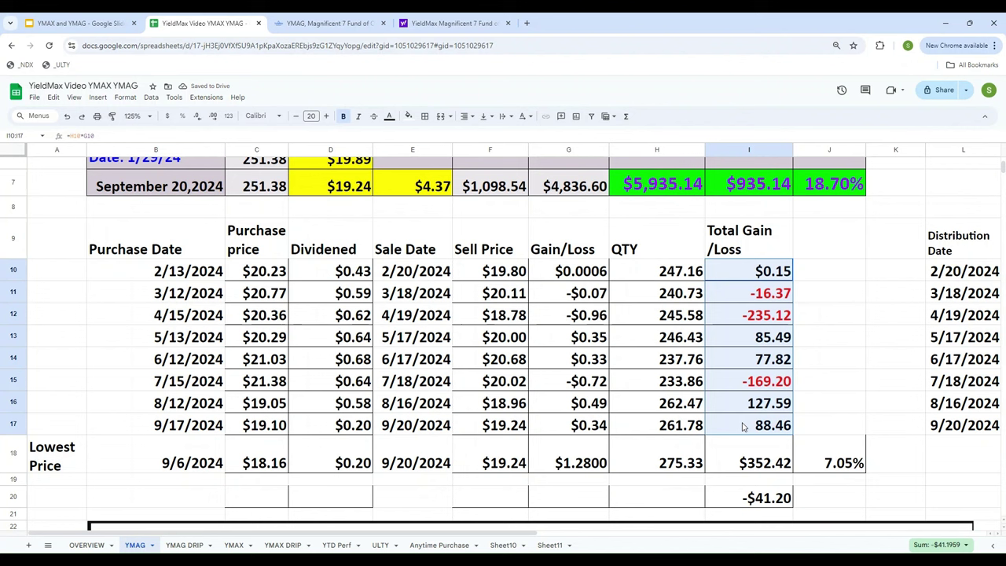
left_click(750, 502)
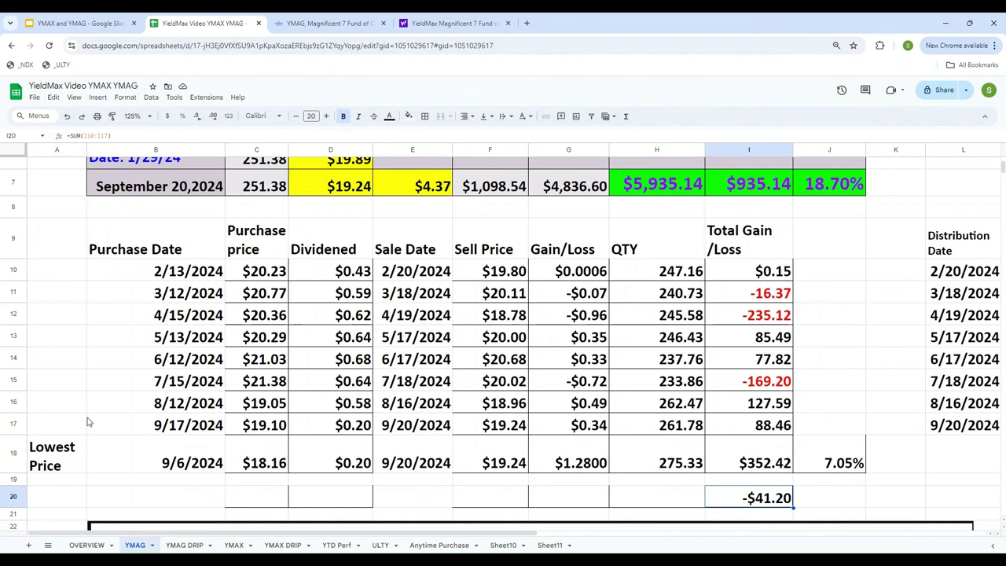
Step: Enter -41.20 as the Gain of Strategy#3, Monthly/Weekly Flip, on the OVERVIEW sheet
left_click(82, 544)
left_click(393, 289)
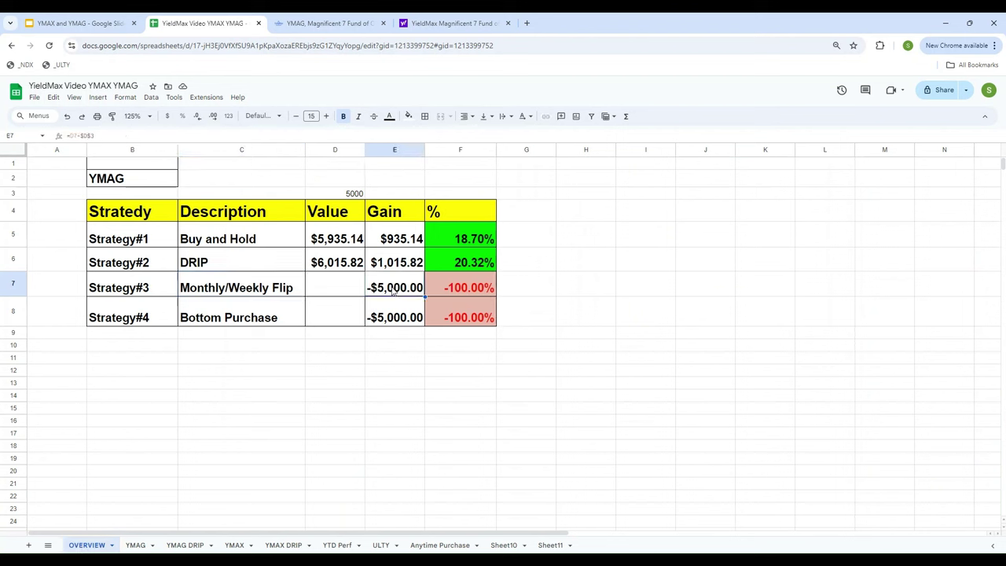
type("-41.20")
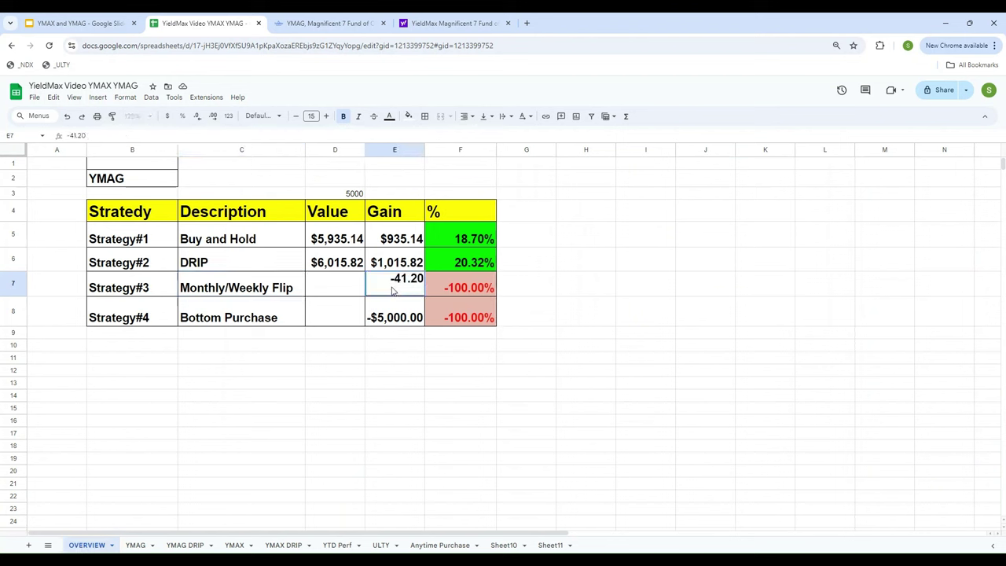
key("Return")
Step: Color the Monthly/Weekly Flip strategy's Gain value red
left_click(393, 289)
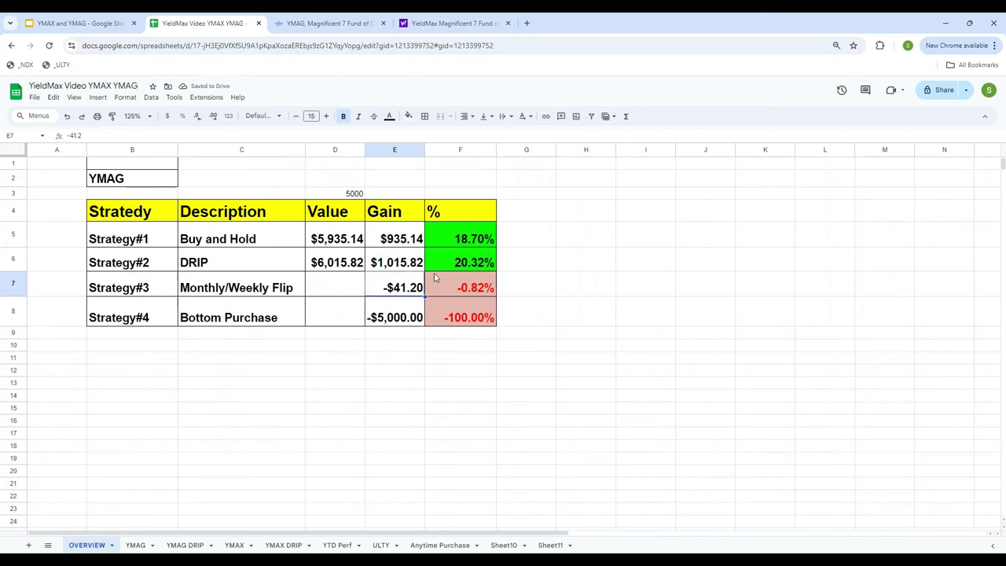
left_click(389, 116)
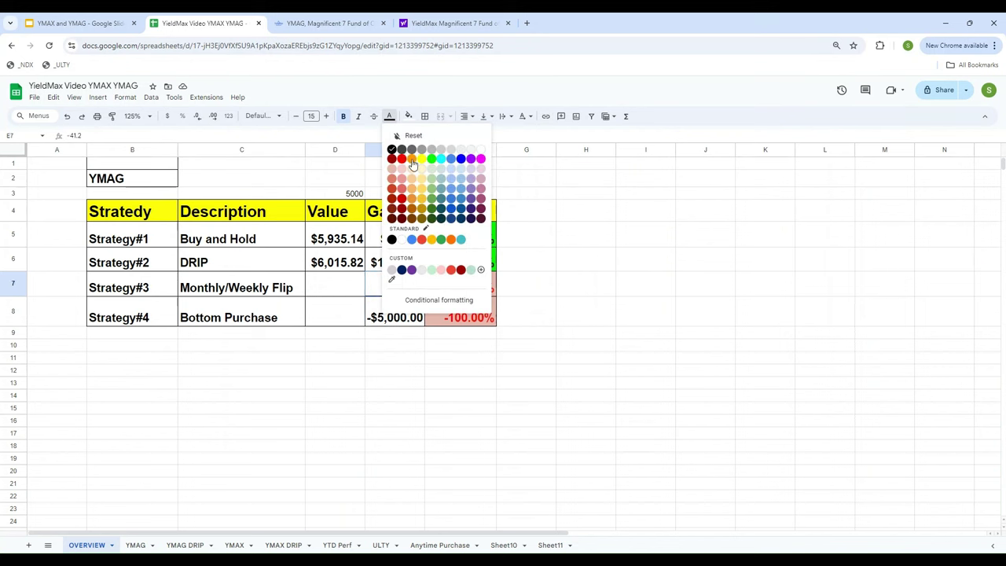
left_click(402, 161)
left_click(358, 374)
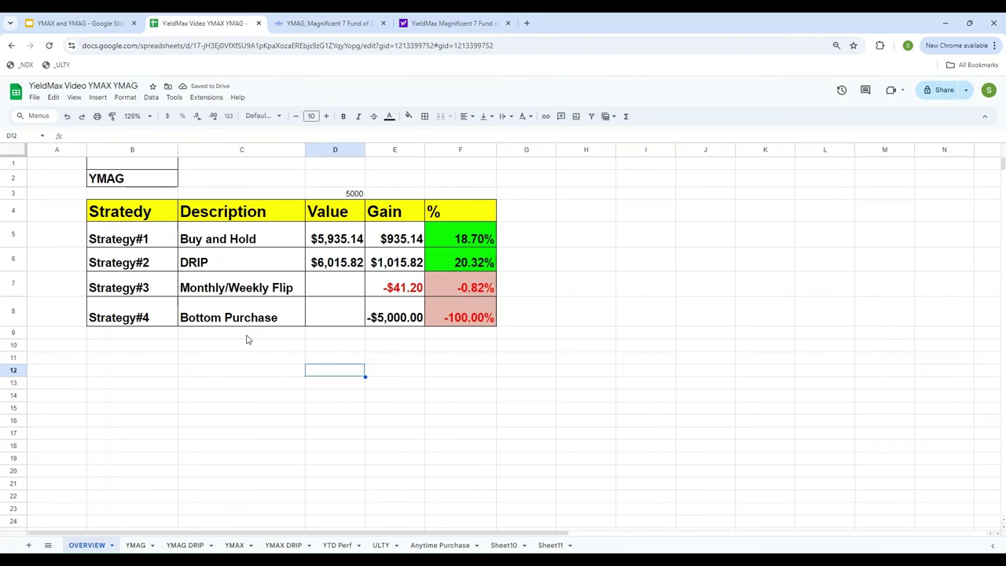
Step: Review the distribution history and the purchase and sale dates of the flips on the YMAG sheet
left_click(311, 24)
left_click(451, 26)
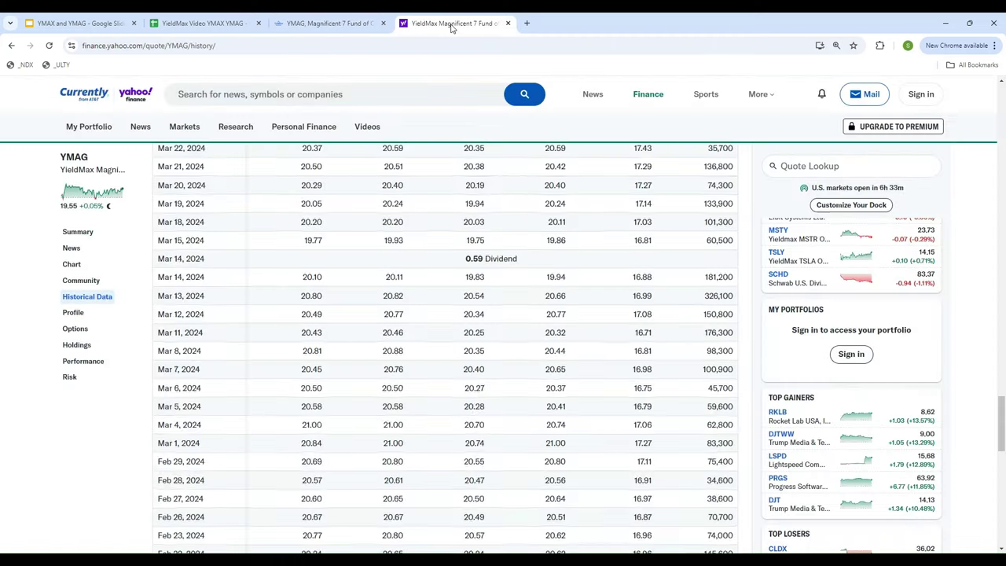
left_click(190, 24)
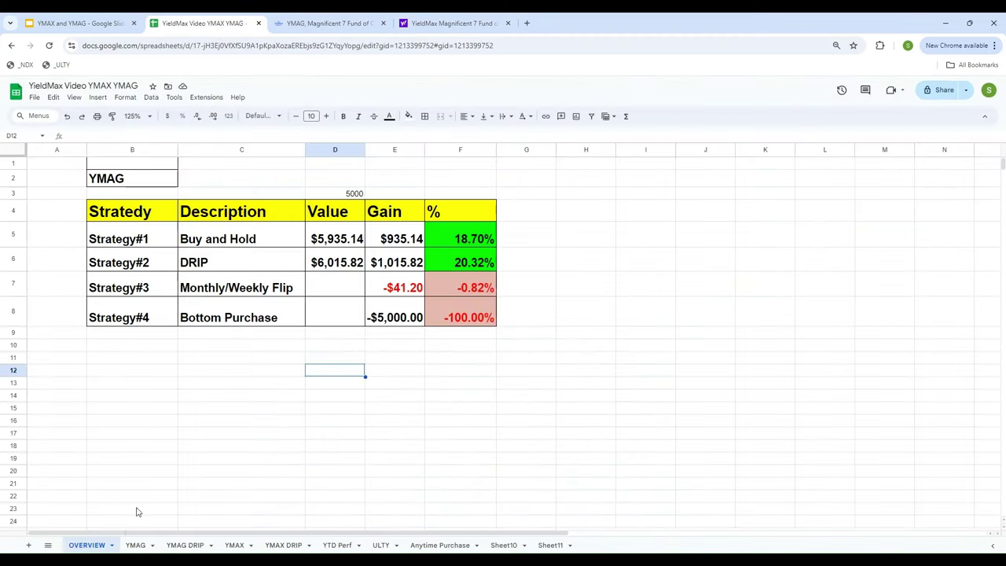
left_click(138, 545)
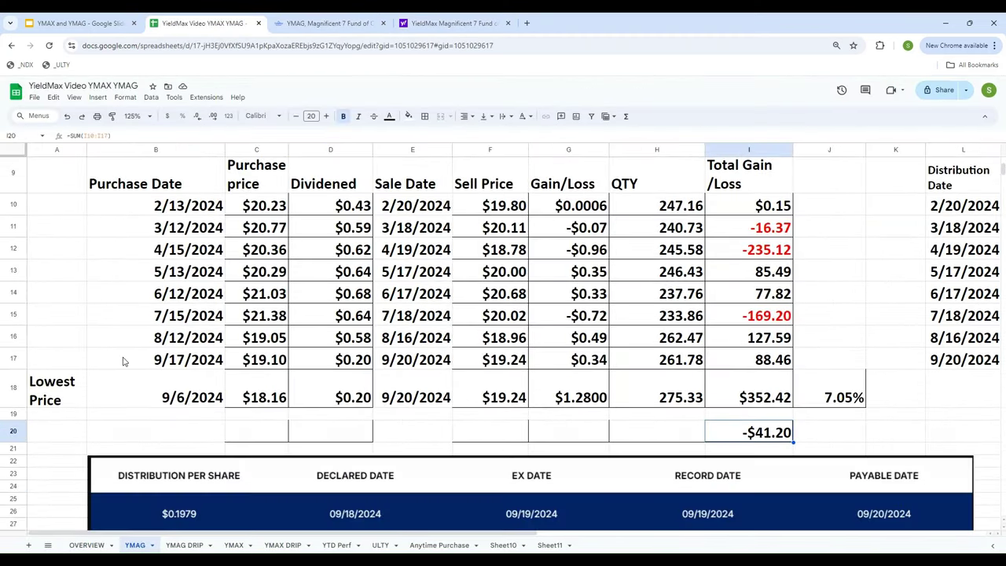
scroll(123, 361, "down", 6)
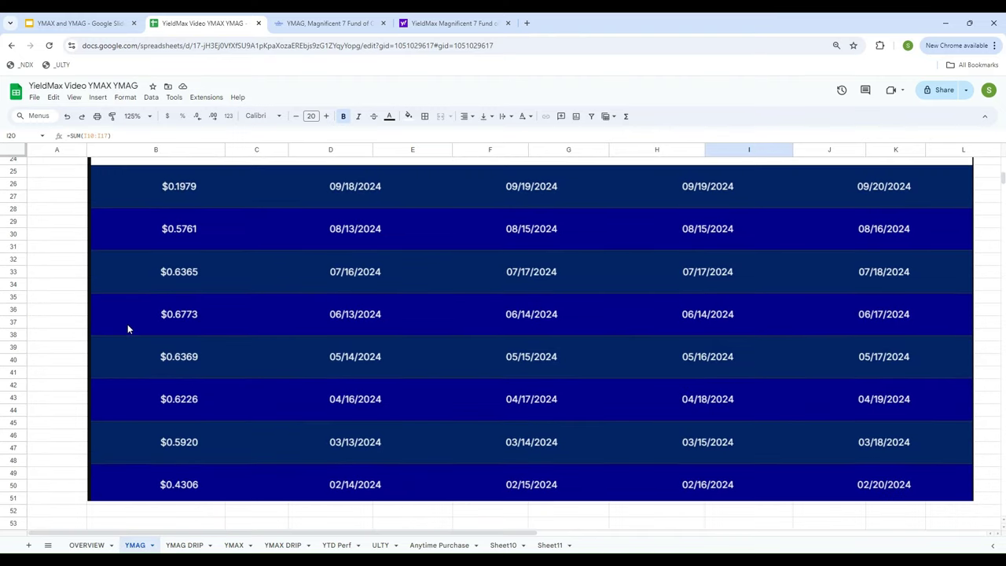
scroll(128, 323, "up", 2)
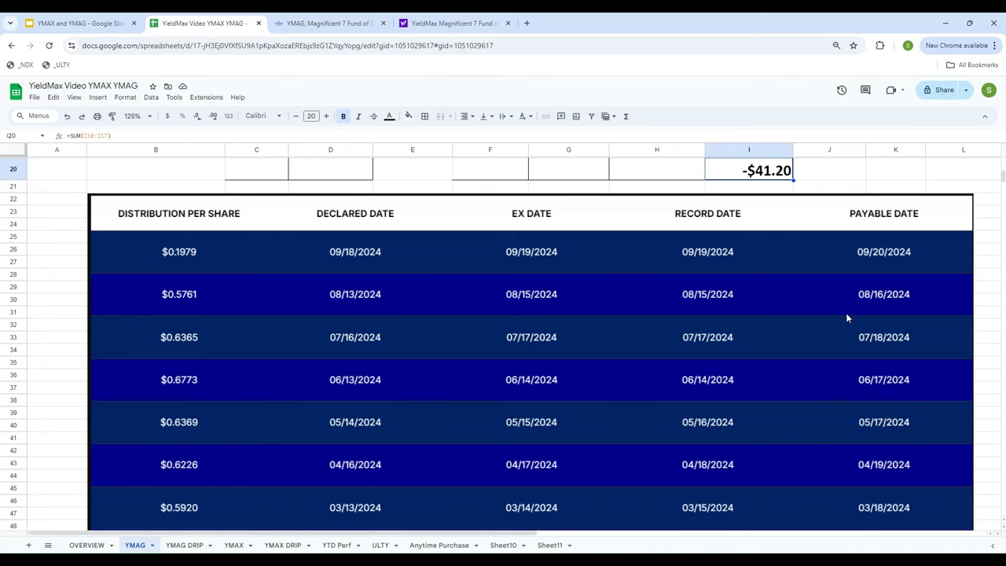
left_click(57, 239)
scroll(56, 240, "up", 3)
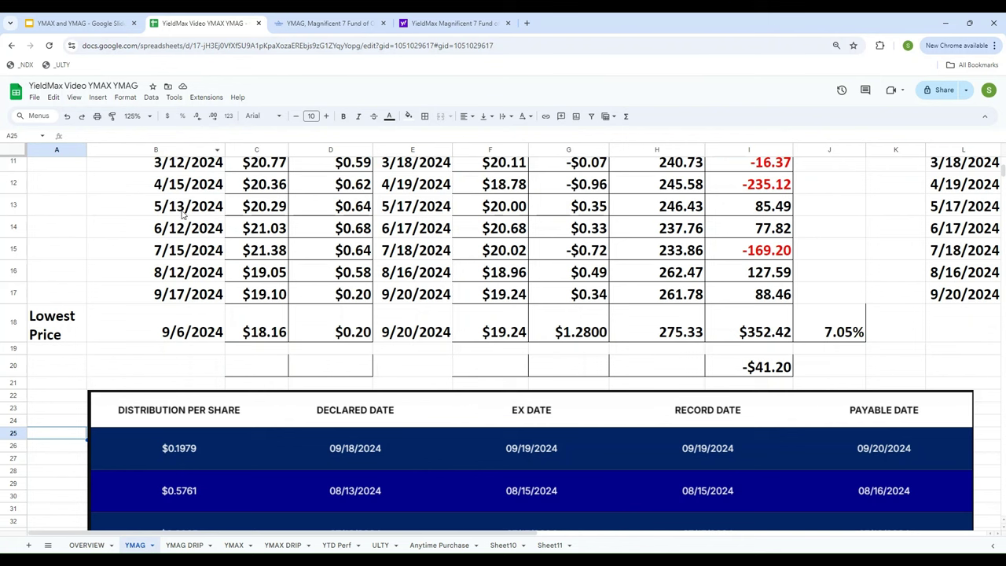
scroll(184, 215, "down", 1)
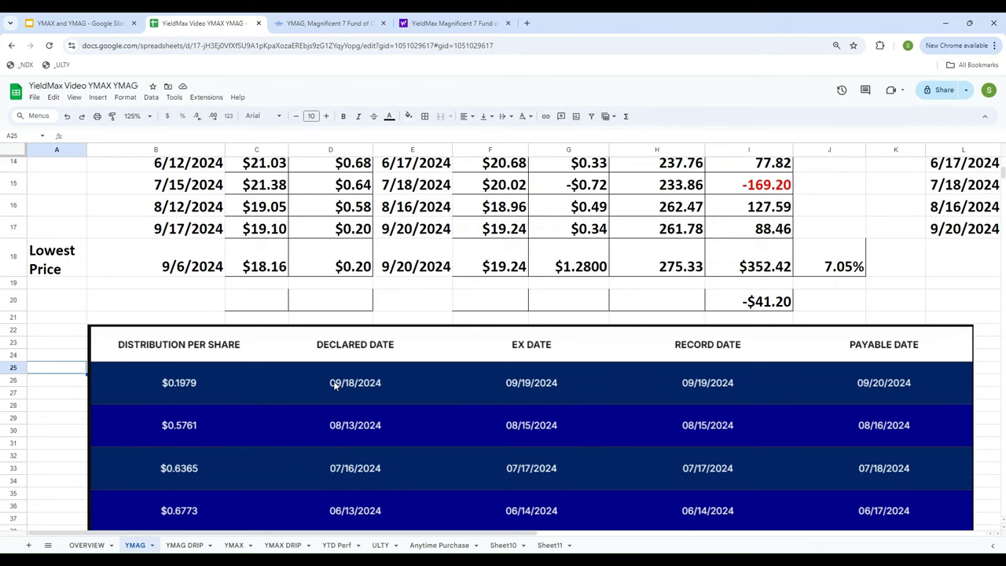
Step: Switch to Yahoo Finance and examine YMAG's daily closing prices around the July to September 2024 dividends
left_click(413, 26)
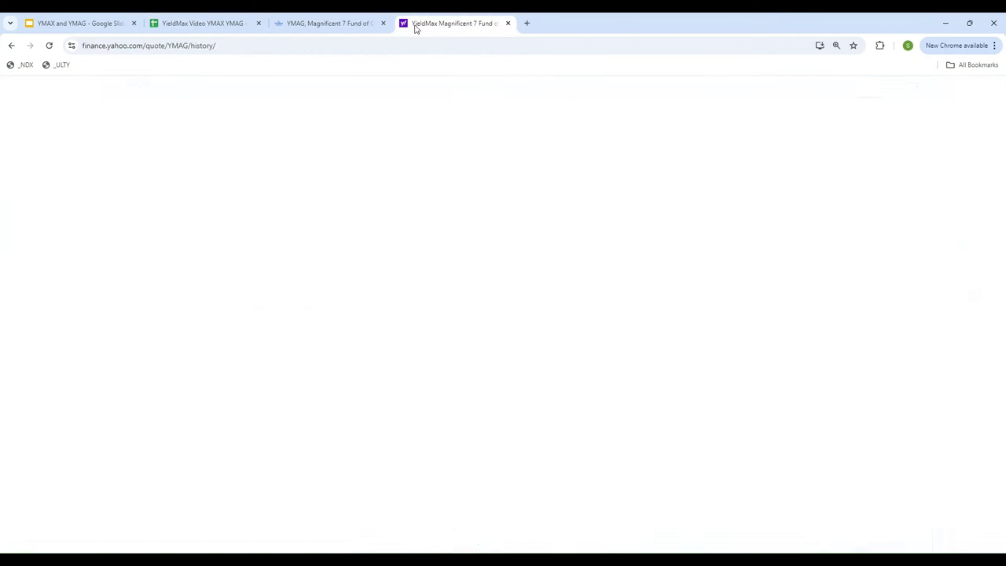
scroll(377, 284, "up", 20)
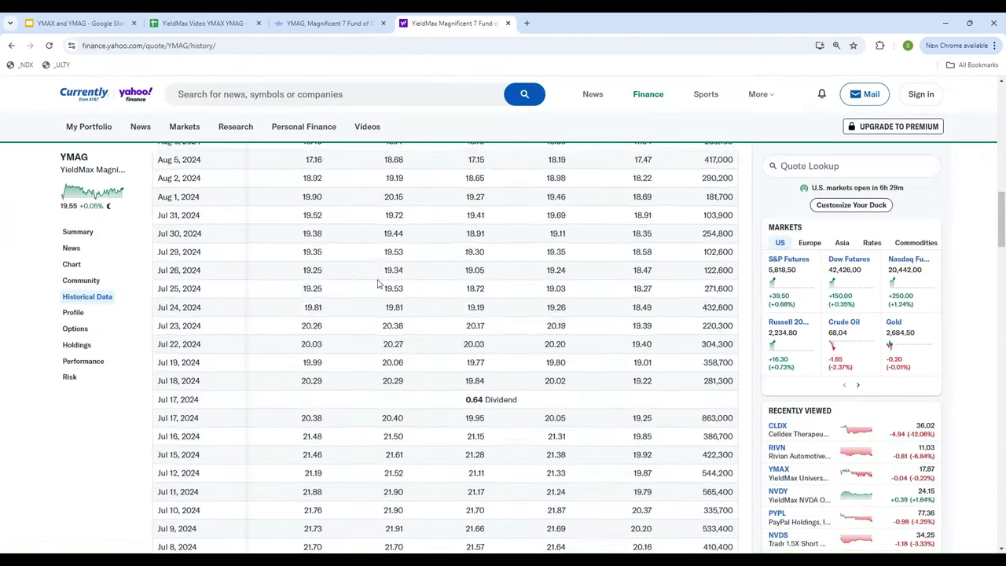
scroll(377, 284, "down", 5)
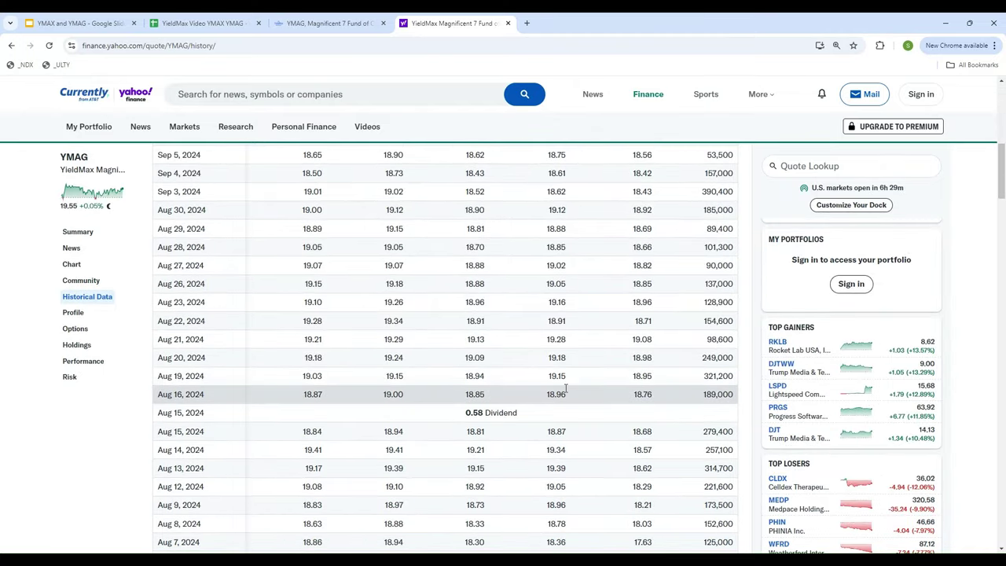
scroll(567, 224, "up", 5)
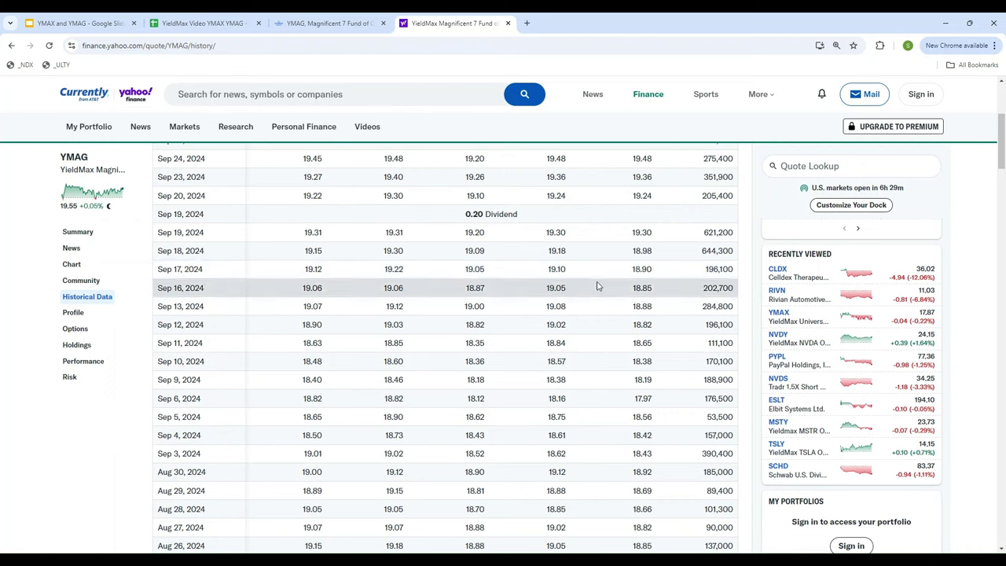
scroll(599, 344, "up", 2)
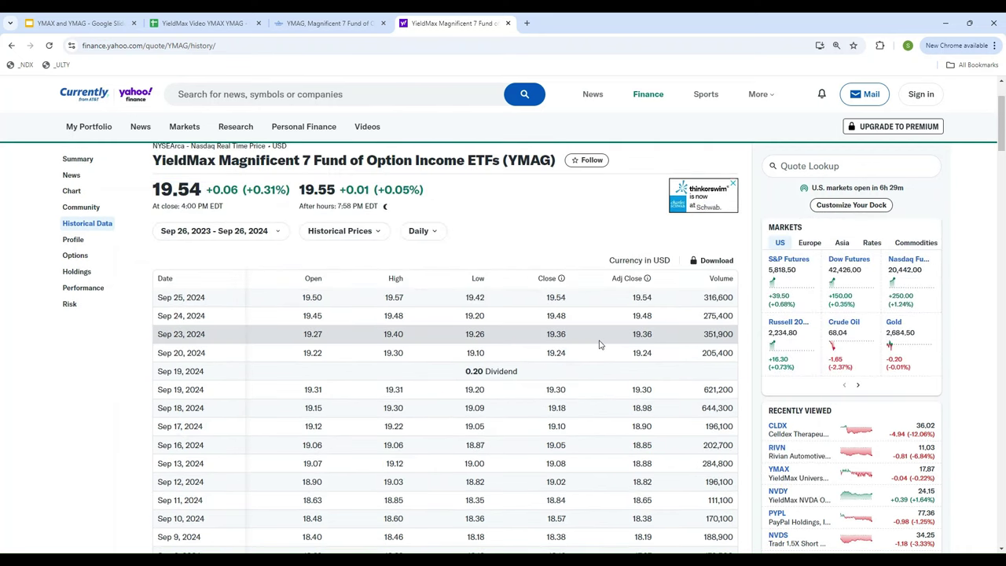
scroll(599, 343, "down", 4)
scroll(597, 333, "down", 1)
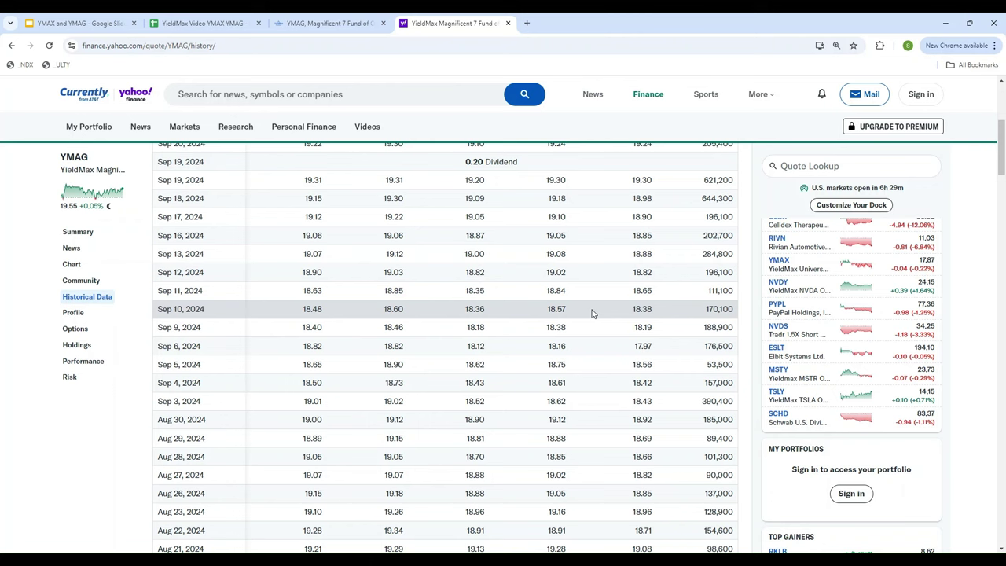
scroll(593, 312, "down", 5)
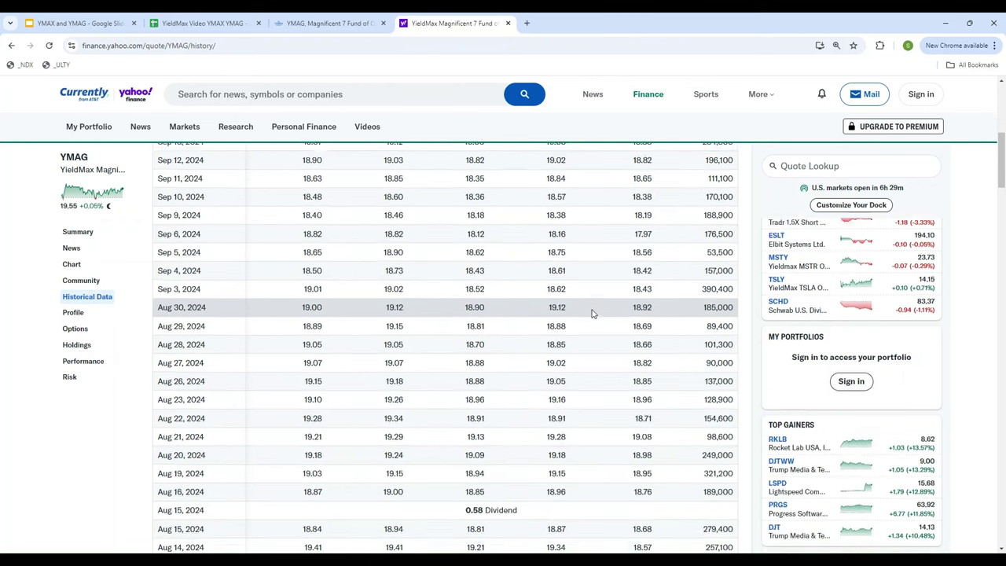
Step: Check the Lowest Price row's purchase price and date in the spreadsheet against Yahoo Finance's Sep 6, 2024 closing price
left_click(197, 24)
left_click(250, 271)
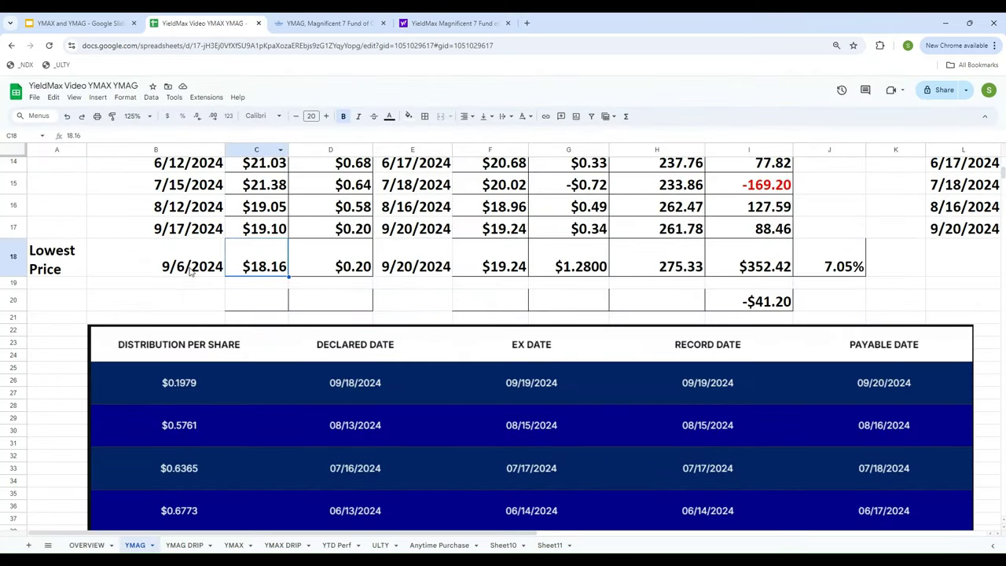
left_click(190, 267)
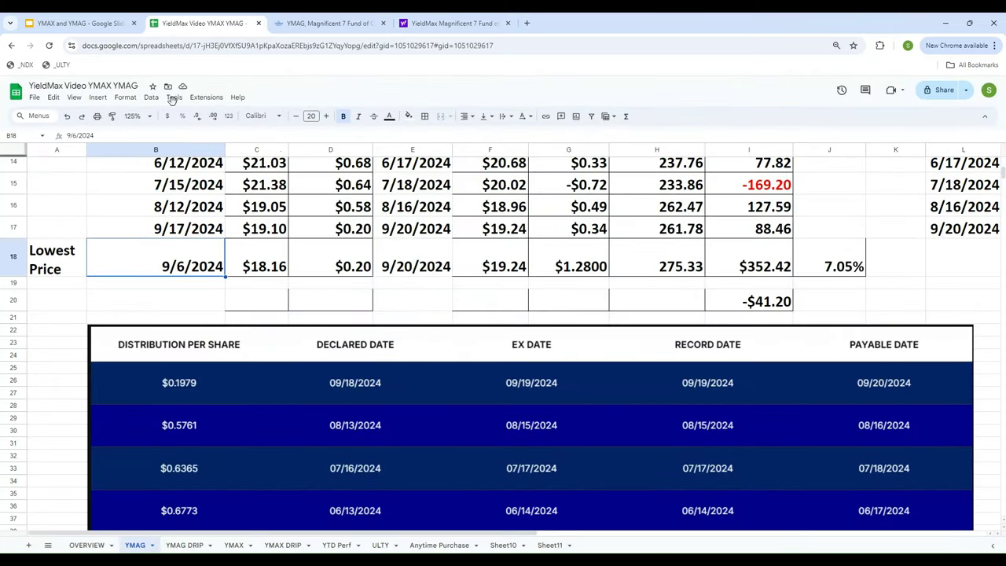
left_click(450, 26)
scroll(251, 364, "up", 3)
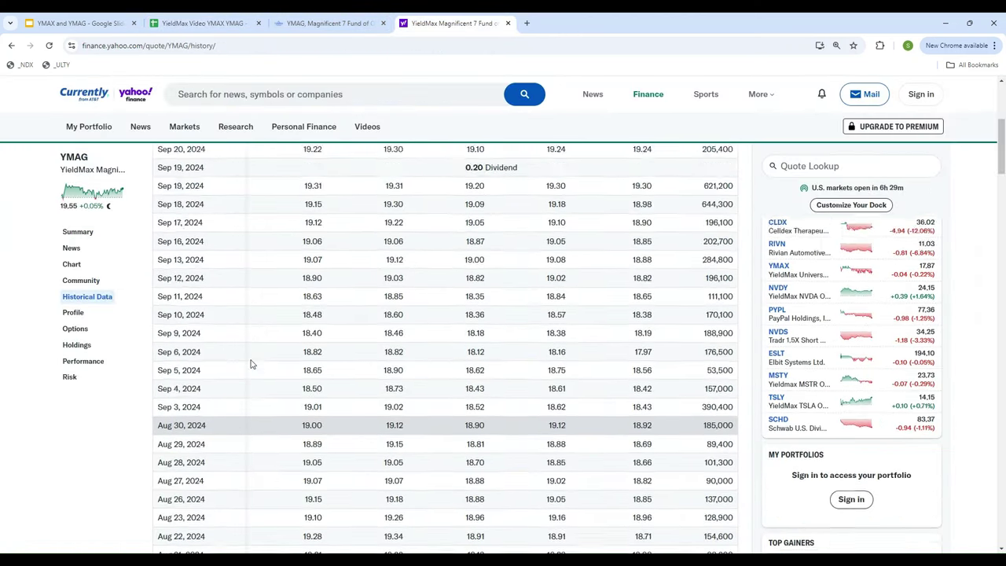
scroll(251, 363, "up", 1)
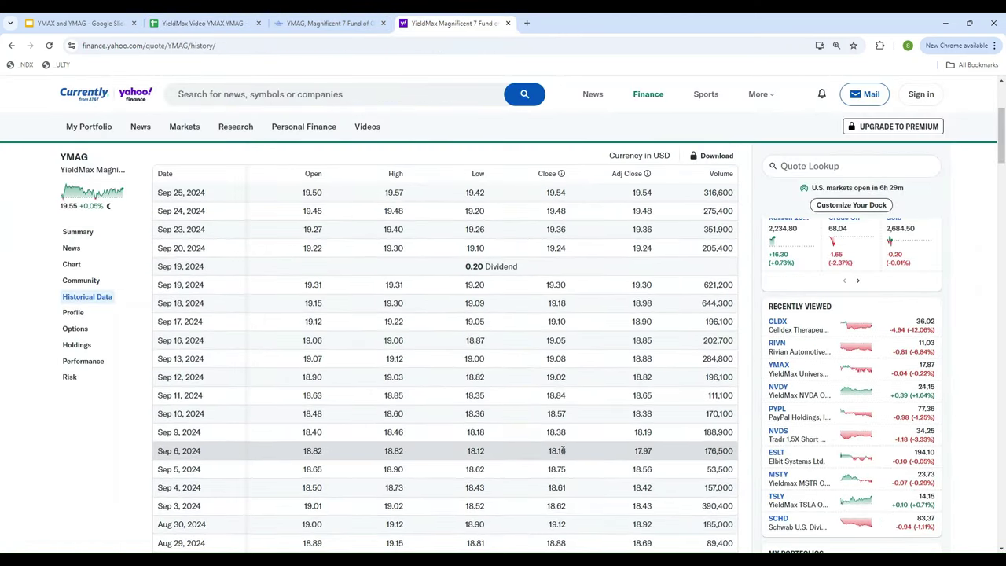
Step: Return to the spreadsheet and go through the purchase dates from the 2/13/2024 flip down to the Lowest Price row
left_click(224, 24)
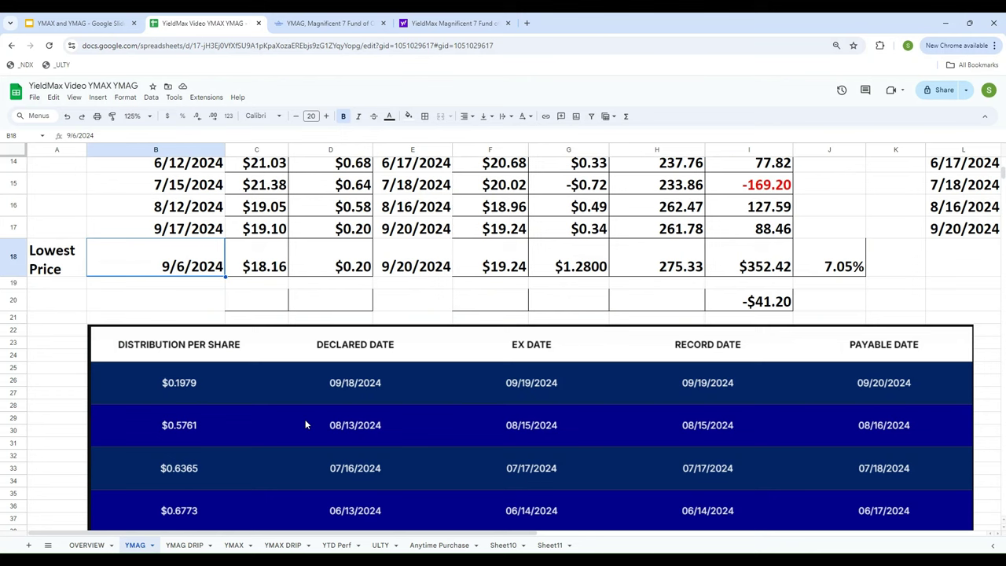
key("Up")
key("Up")
key("Up")
key("Up")
key("Up")
key("Up")
key("Up")
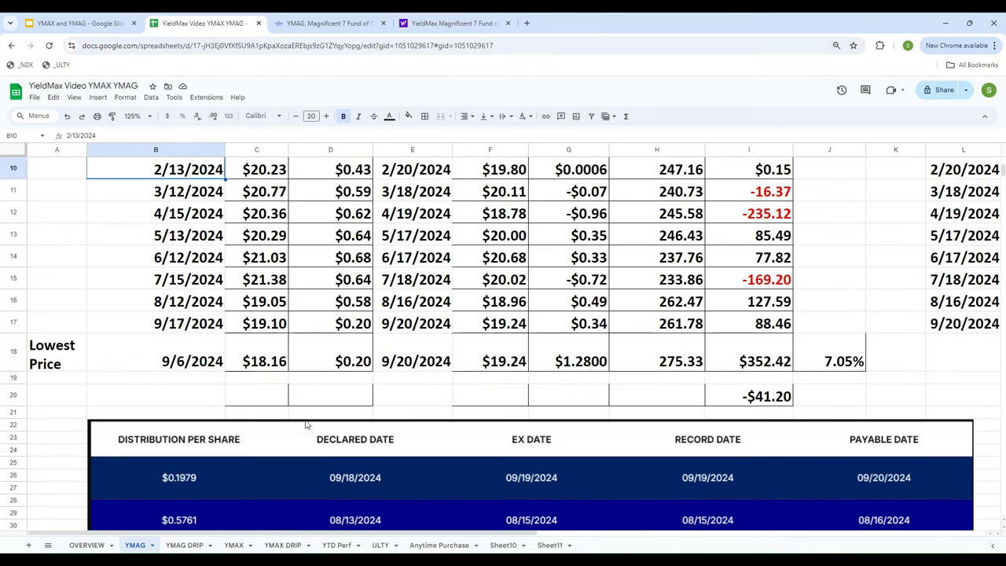
key("Down")
key("Down")
key("Down")
key("Down")
key("Down")
key("Down")
key("Down")
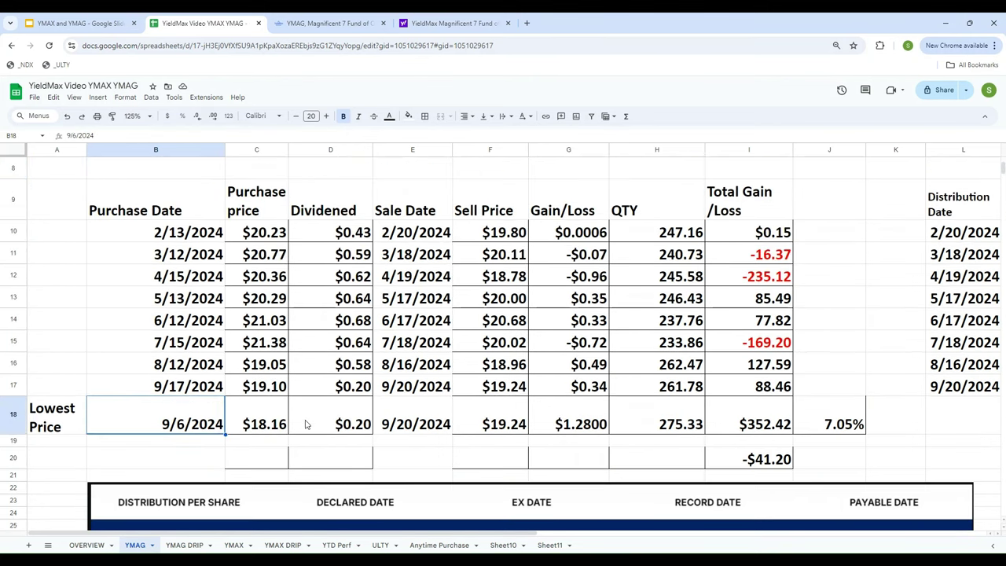
Step: Examine the Lowest Price row from its purchase price across to its Total Gain/Loss and percentage return
key("Right")
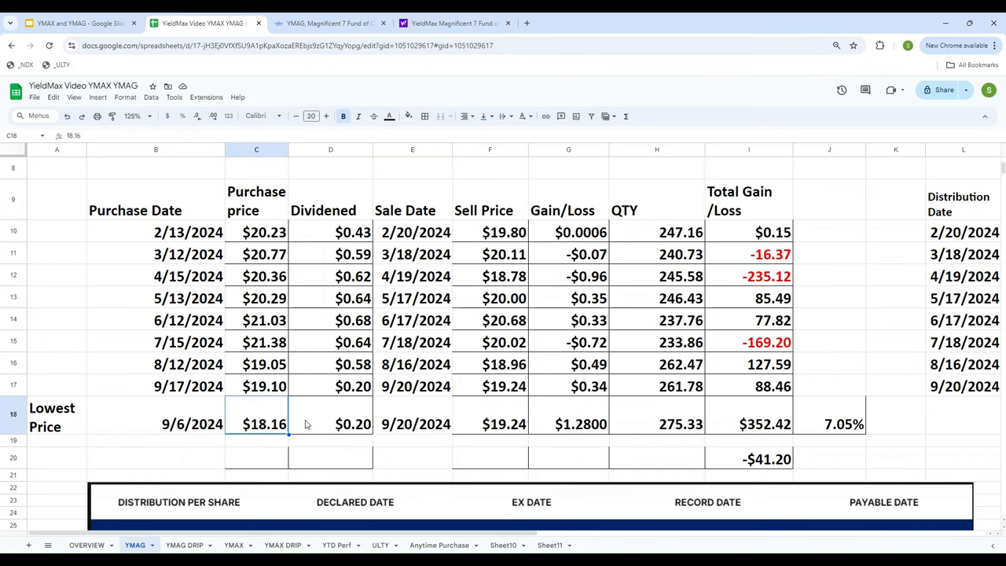
key("Right")
key("Right")
key("Right")
key("Right")
key("Right")
key("Right")
key("Right")
key("Right")
key("Right")
key("Right")
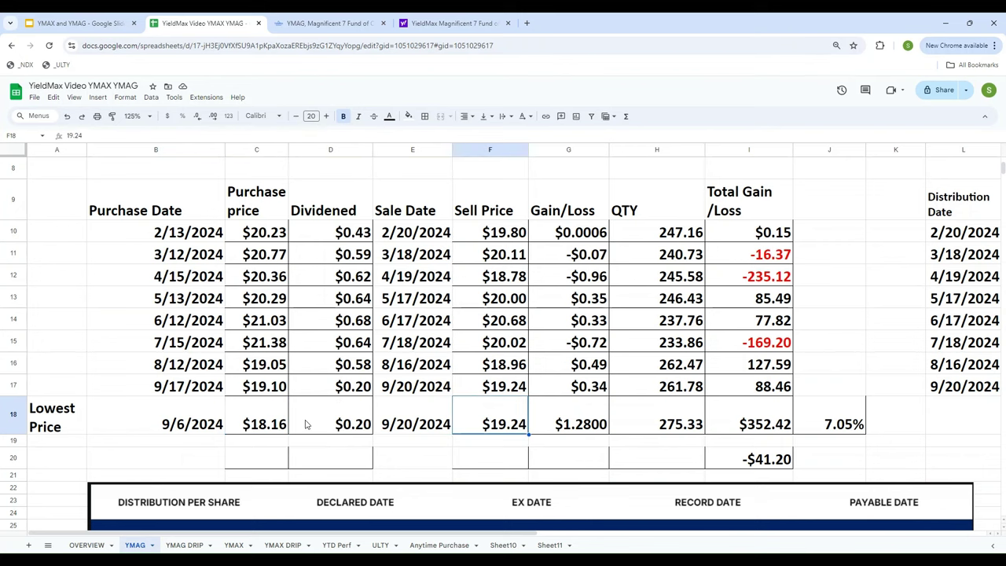
key("Left")
key("Left")
key("Left")
key("Left")
key("Left")
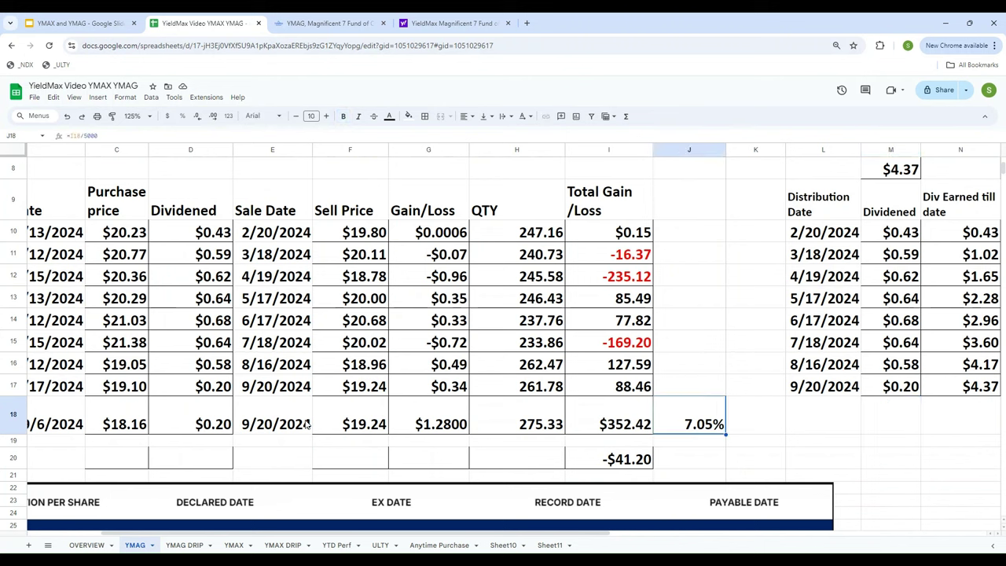
key("Right")
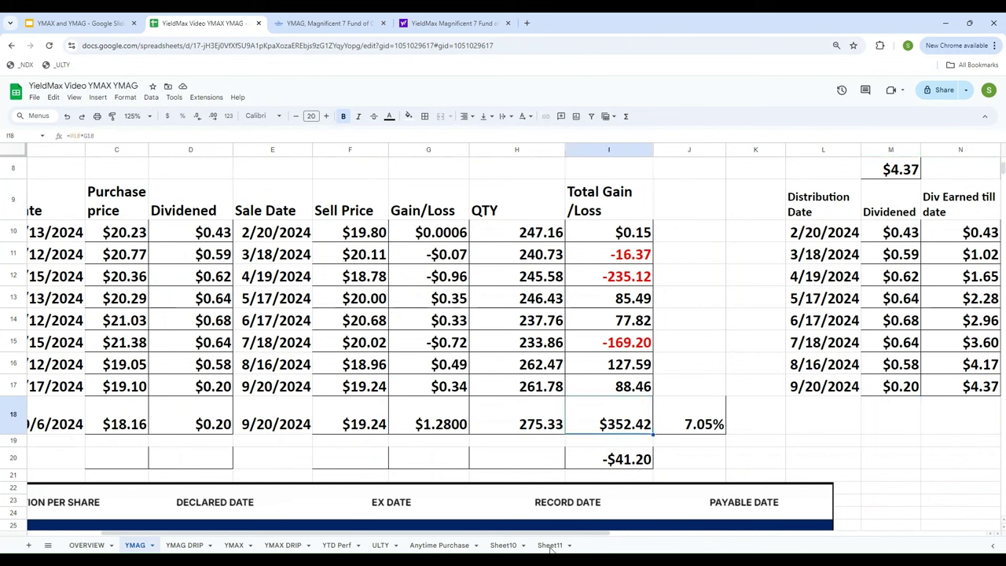
Step: Record 352.42 as the Bottom Purchase strategy's gain in the YMAG table on the OVERVIEW sheet
left_click(85, 544)
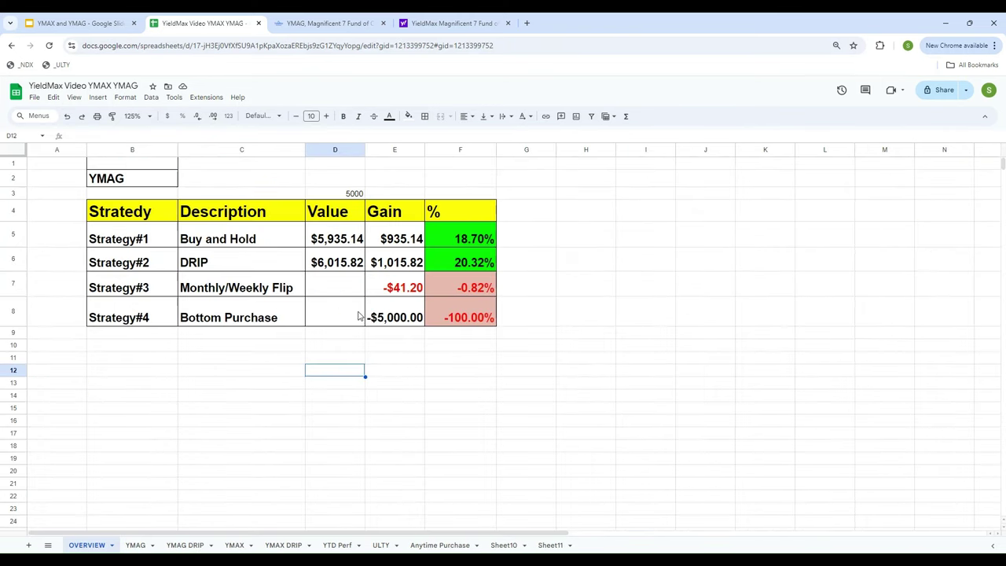
type("35")
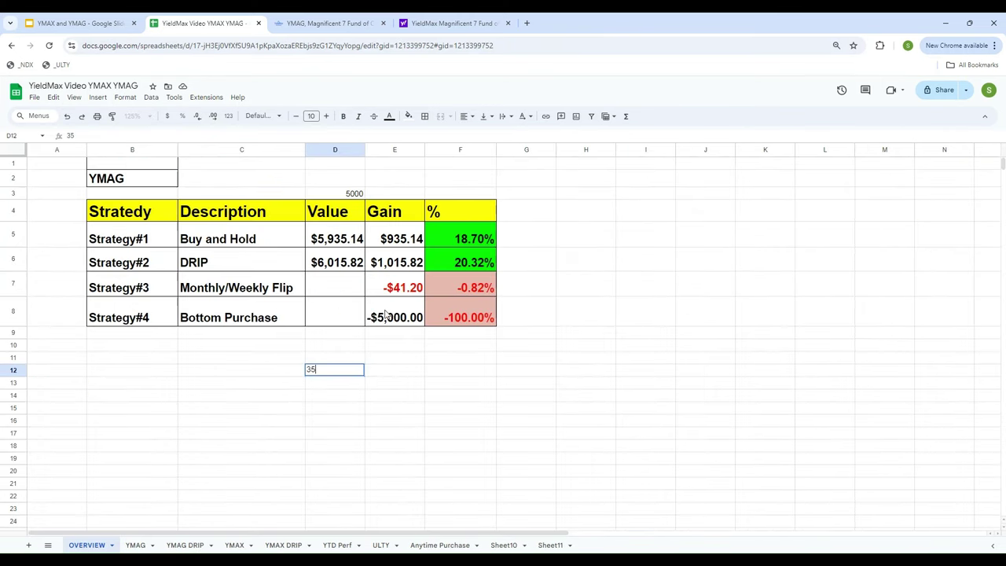
key("BackSpace")
key("BackSpace")
left_click(385, 314)
type("352.42")
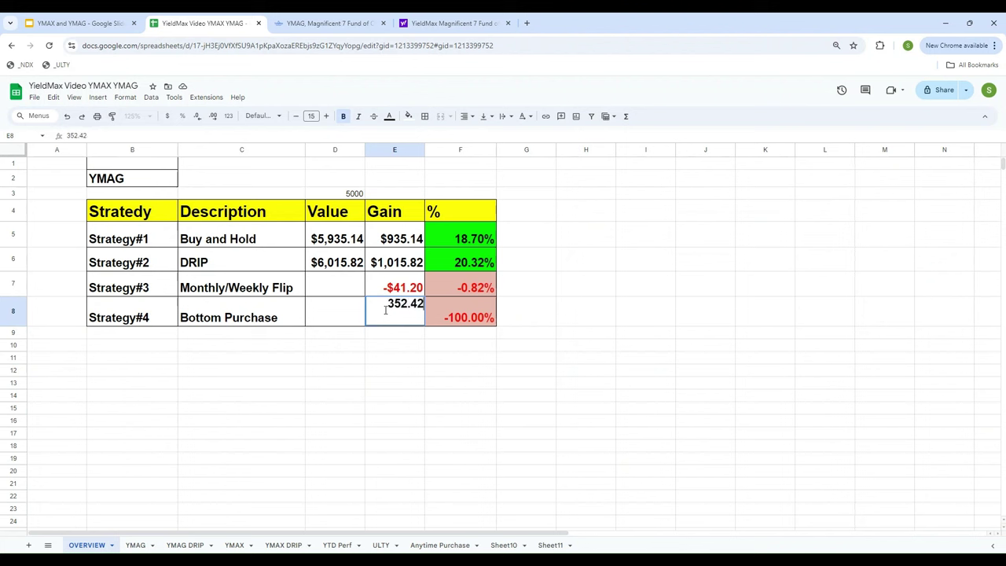
key("Return")
left_click(417, 386)
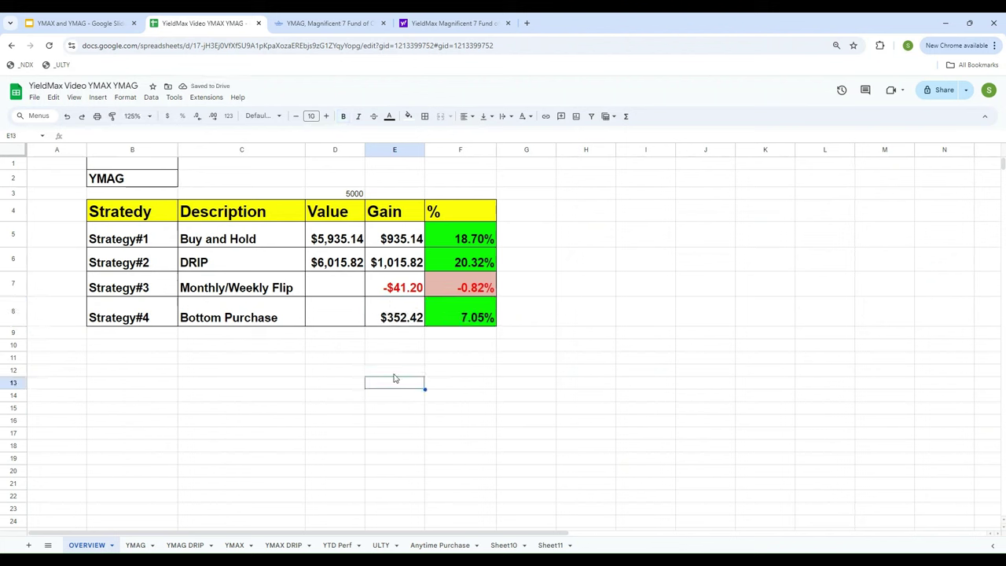
Step: Review the Strategy#4 Bottom Purchase row with its gain and percentage
left_click(399, 317)
left_click(12, 310)
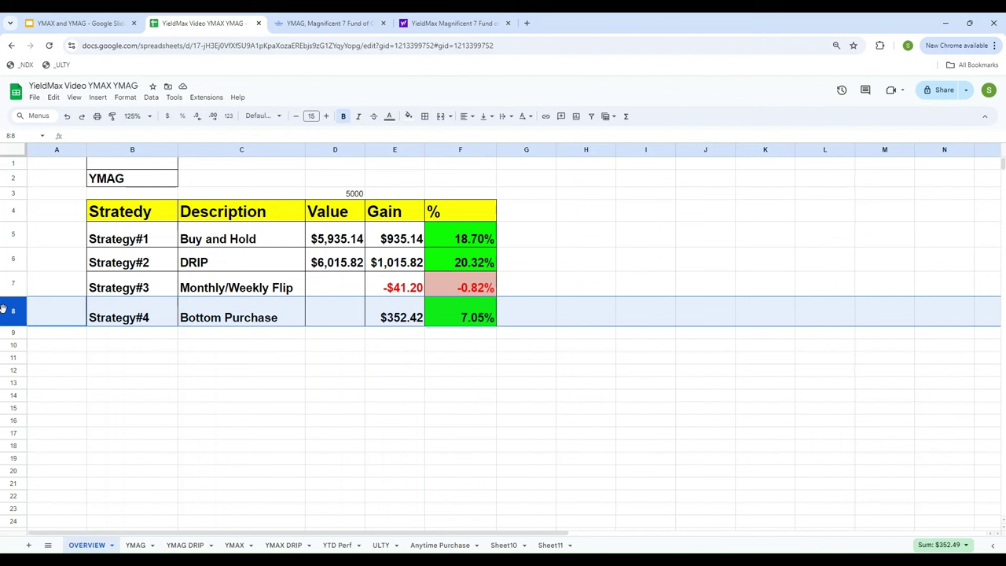
left_click(300, 451)
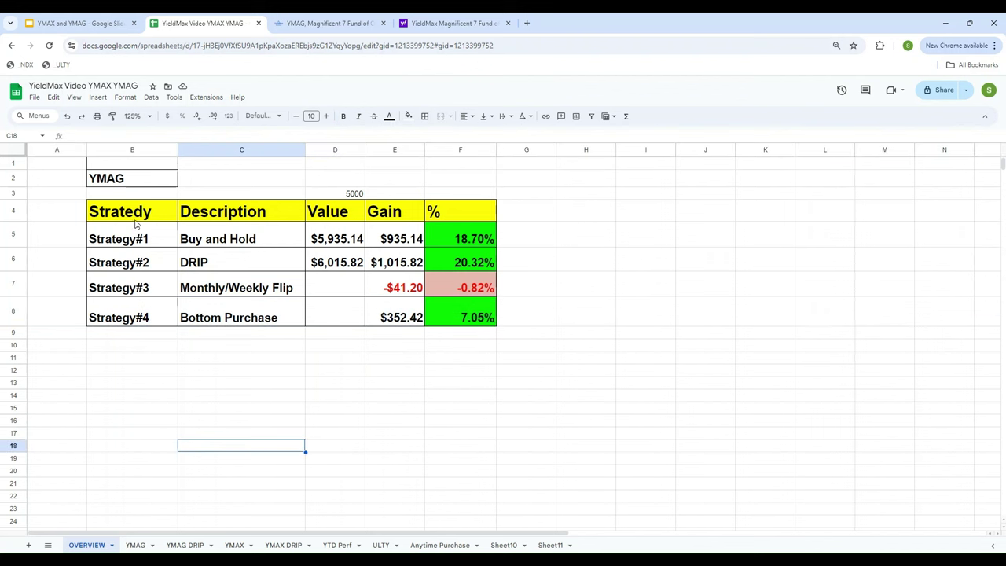
Step: Compare the Buy and Hold strategy with the Monthly/Weekly Flip row, reading across to the flip's gain
left_click(241, 244)
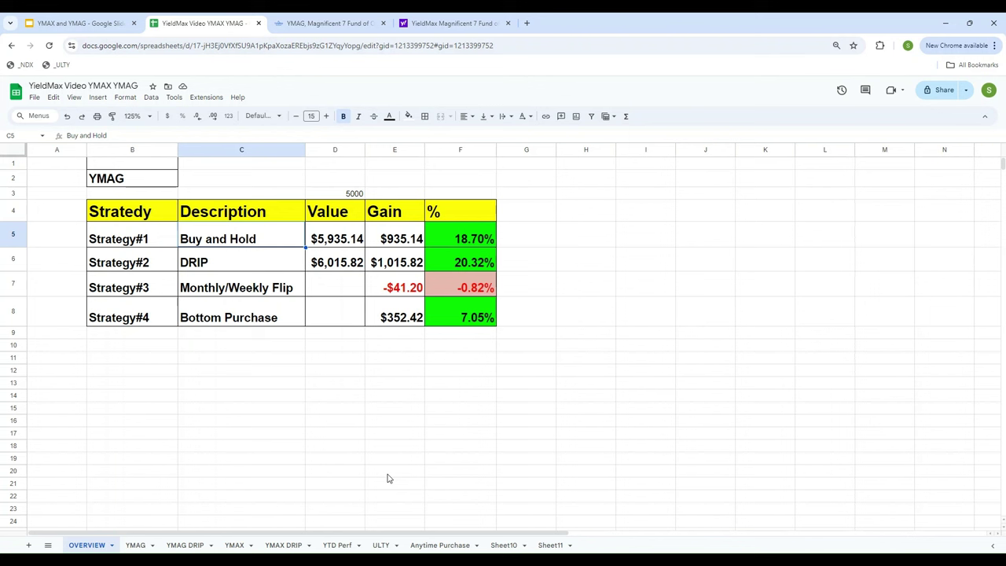
key("Down")
key("Down")
key("Left")
key("Left")
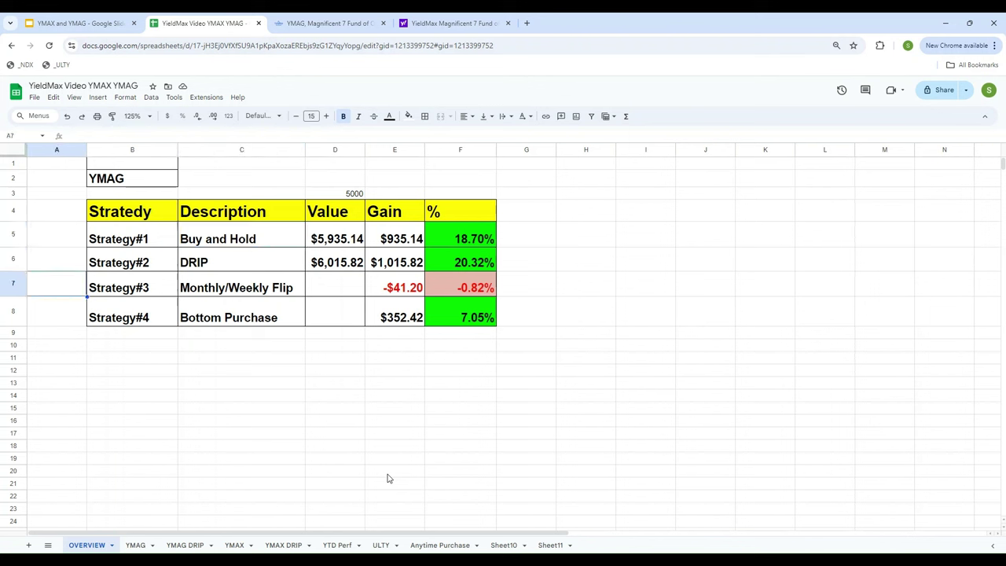
key("Right")
key("Right")
key("Right")
key("Right")
key("Right")
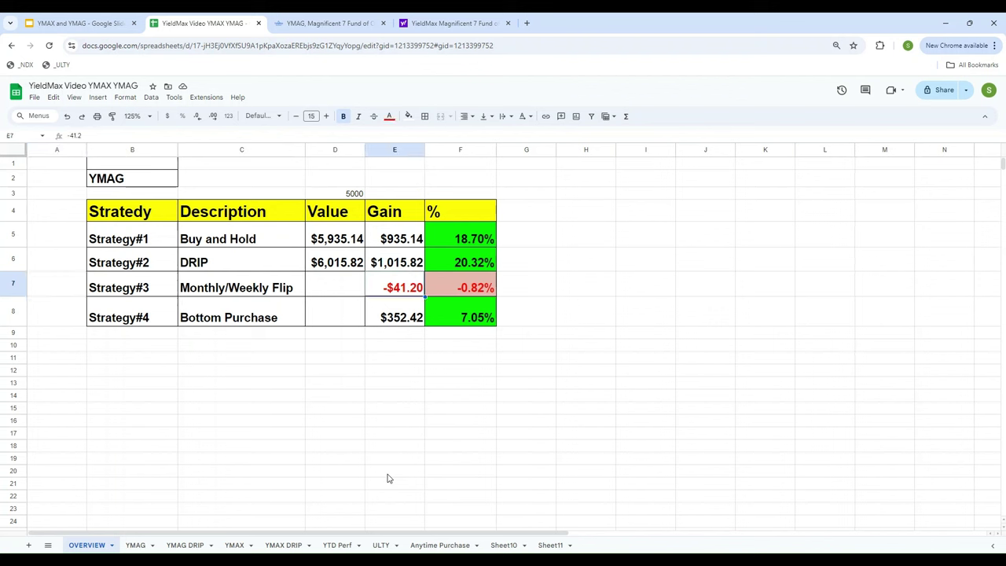
Step: Go back to Buy and Hold and examine the DRIP row from its description across to its percentage return
key("Up")
key("Up")
key("Left")
key("Left")
key("Left")
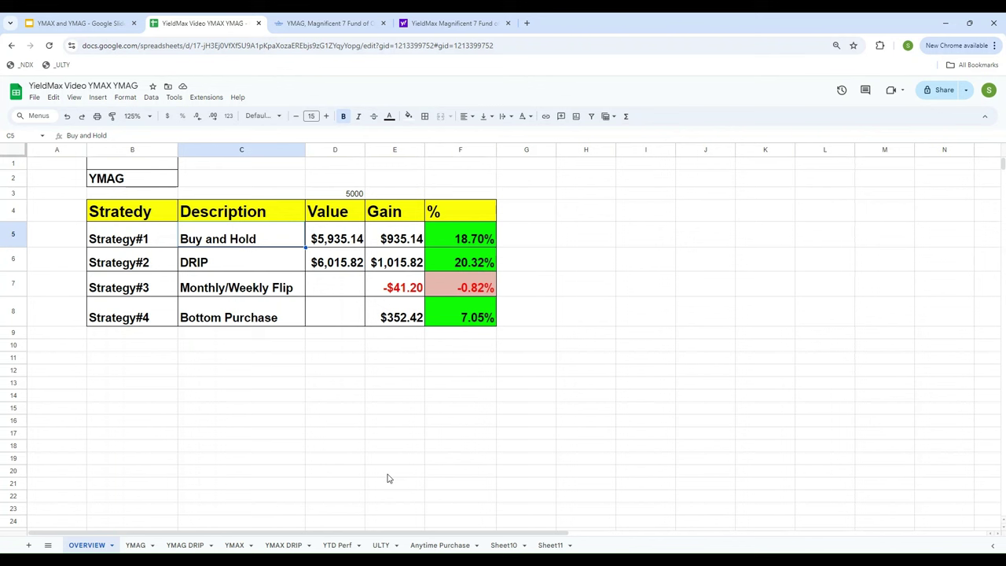
key("Down")
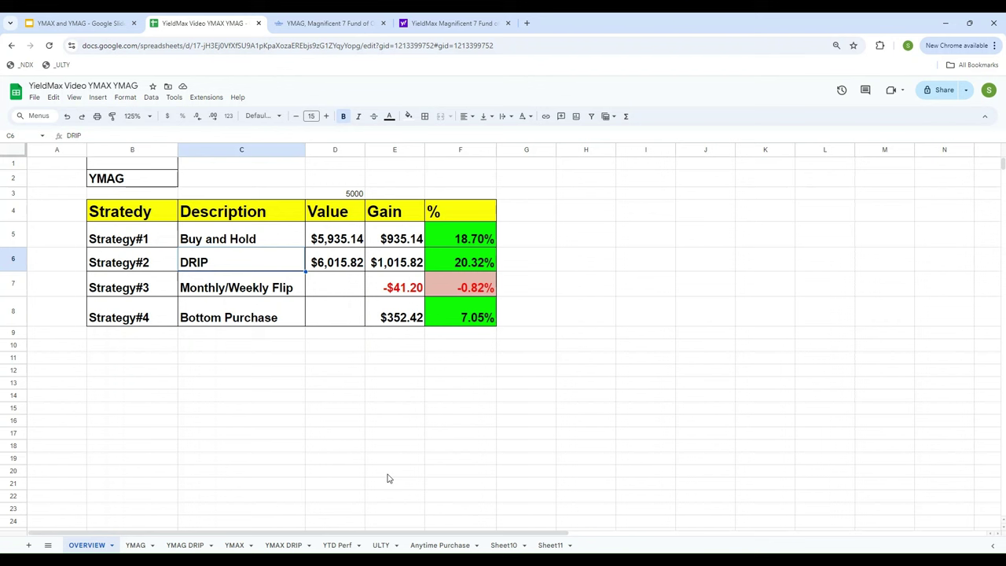
key("Right")
key("Right")
key("Right")
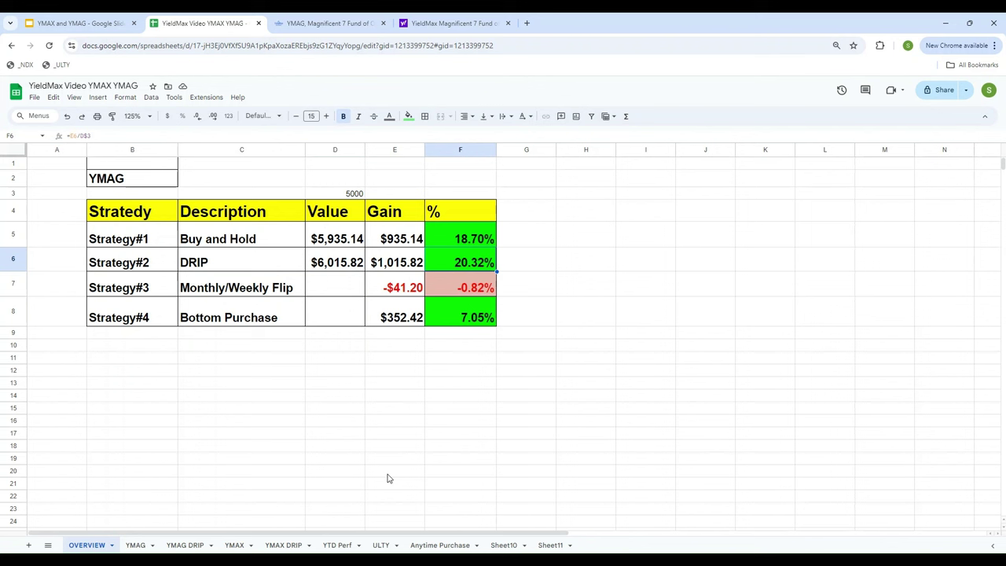
Step: Fill the Strategy#1 label cell with green
left_click(116, 238)
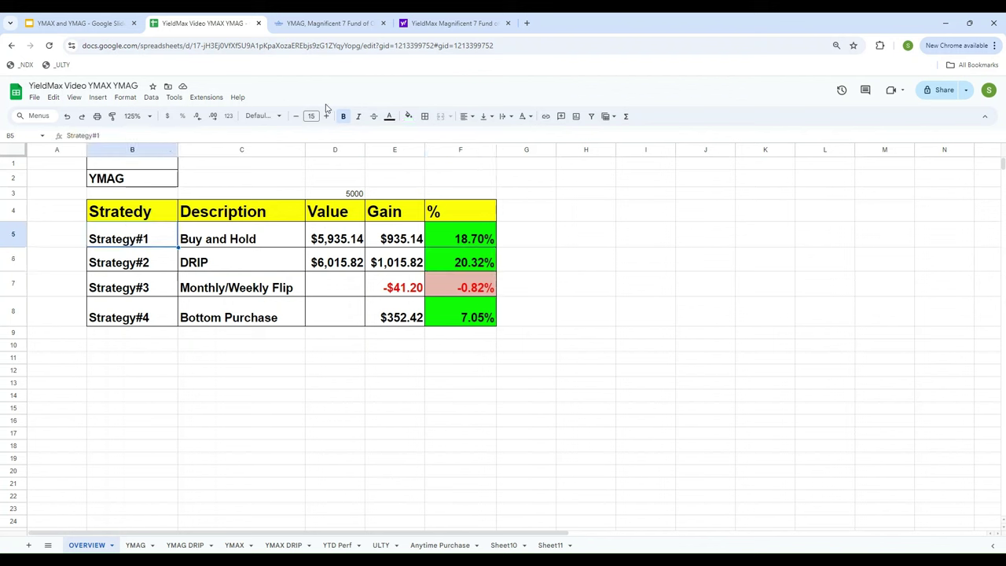
left_click(410, 116)
left_click(448, 157)
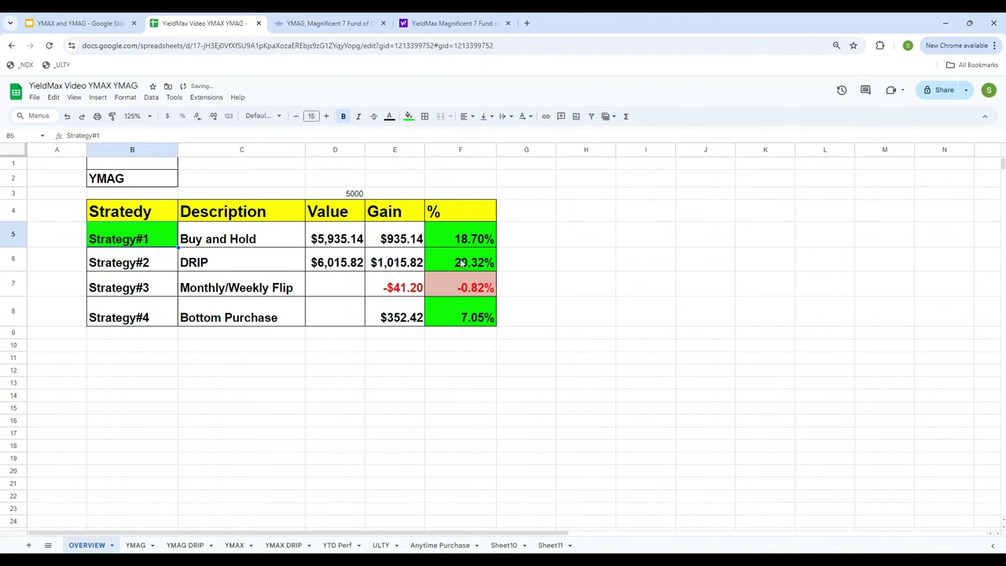
left_click(243, 419)
Step: Compare the Buy and Hold row's value, gain and percentage return with those of the DRIP row
left_click(130, 241)
key("Right")
key("Right")
key("Right")
key("Right")
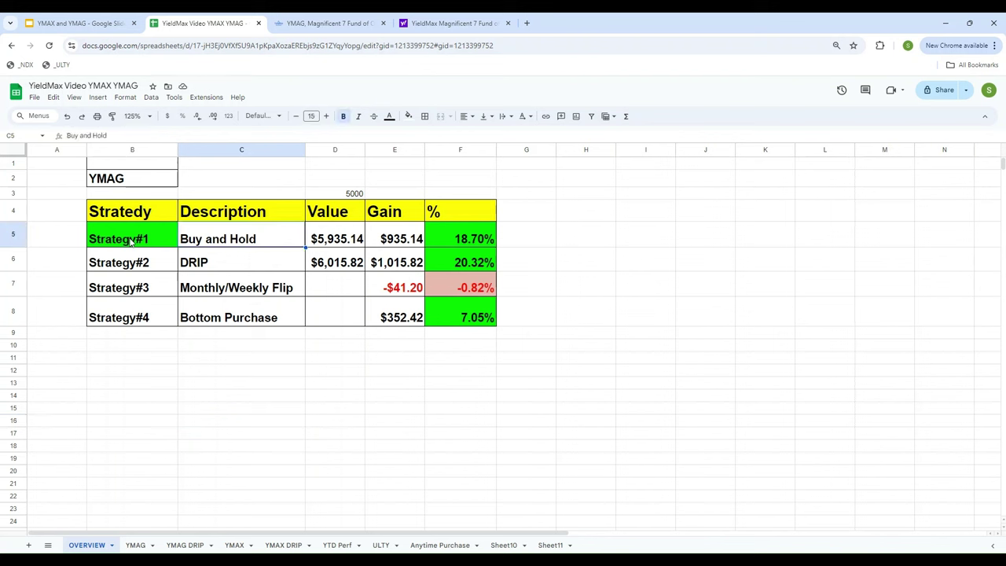
key("Left")
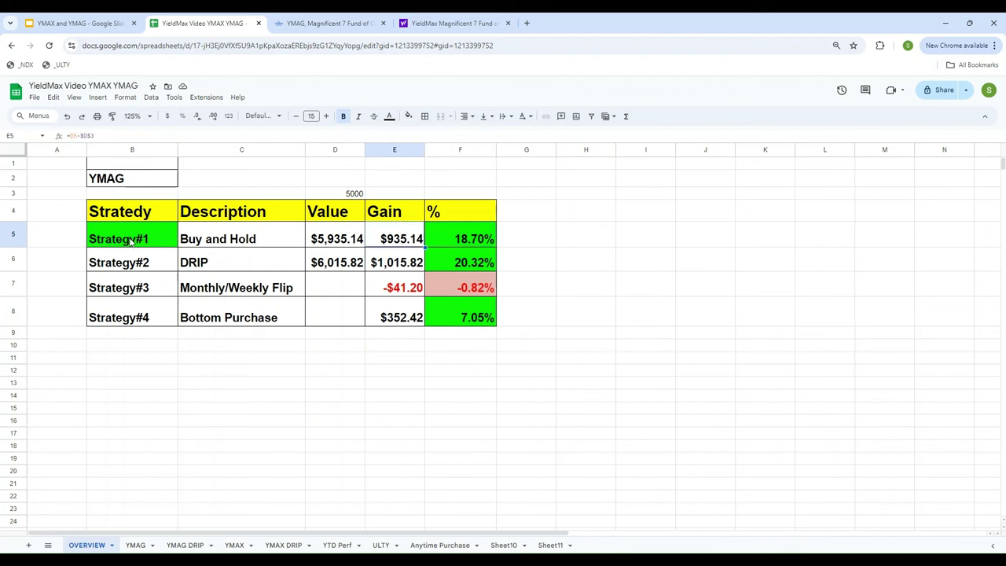
key("Left")
key("Left")
key("Down")
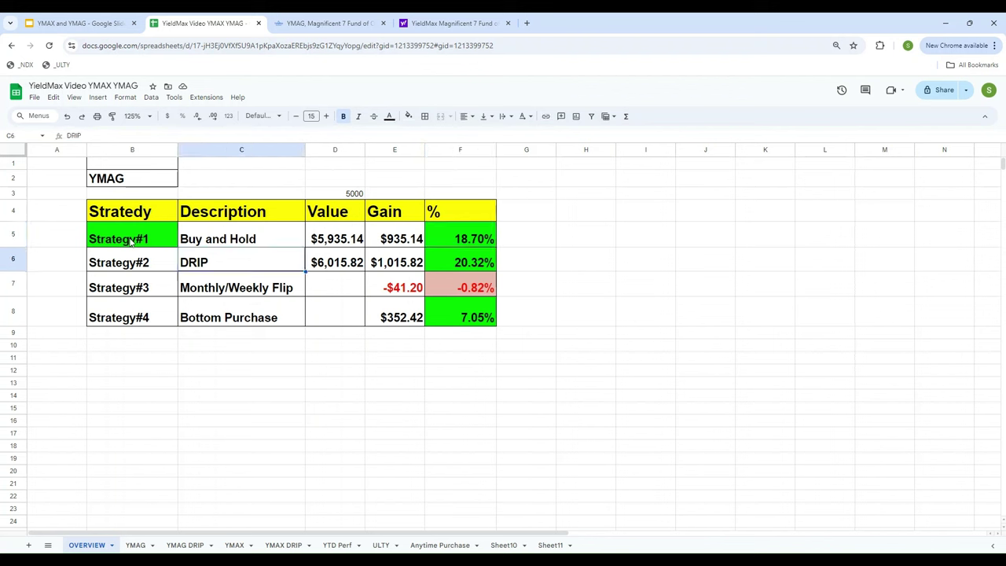
key("Right")
key("Right")
key("Right")
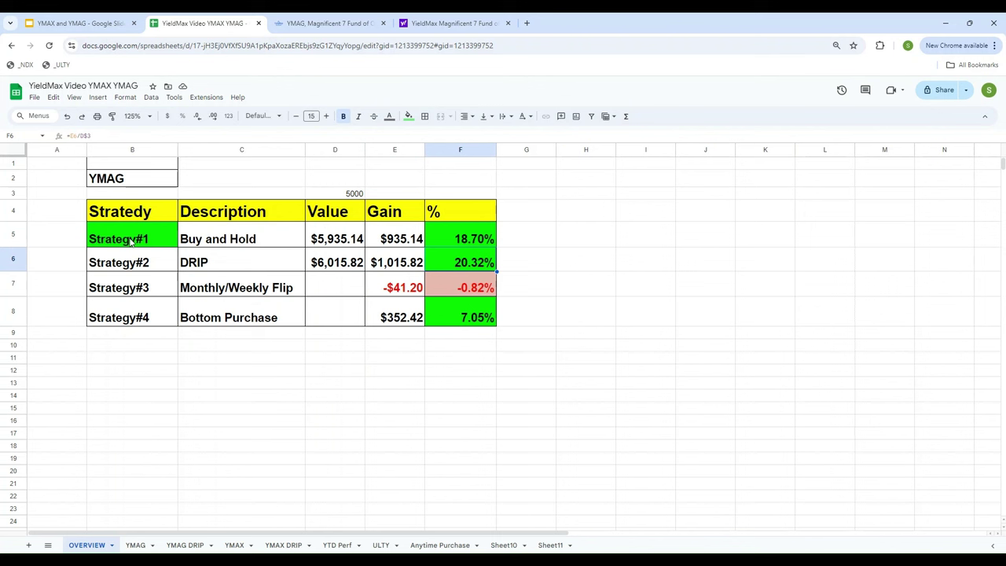
key("Up")
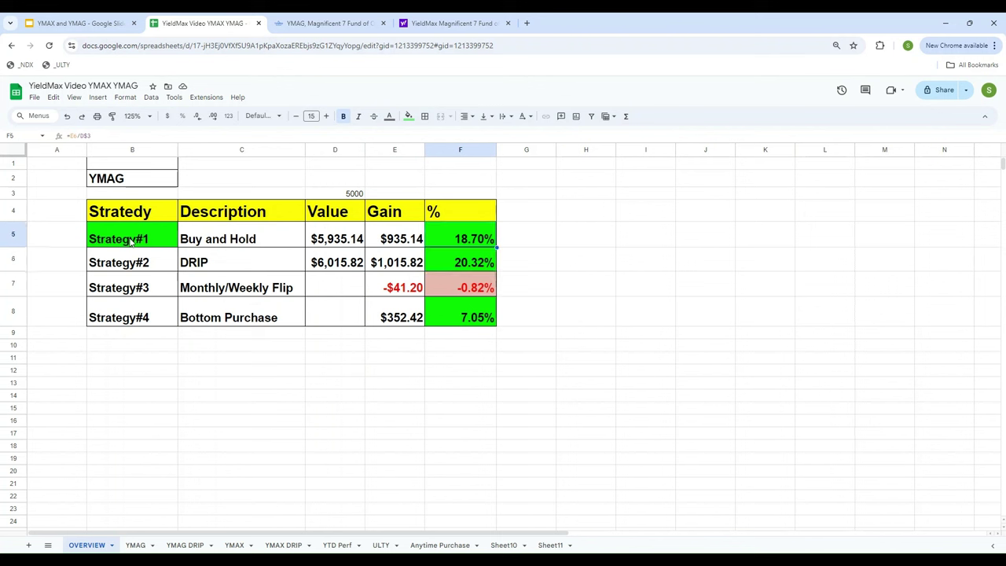
Step: Highlight the whole Strategy#1 Buy and Hold row, from its label to its percentage, with a green fill
left_click_drag(133, 242, 469, 247)
left_click(408, 115)
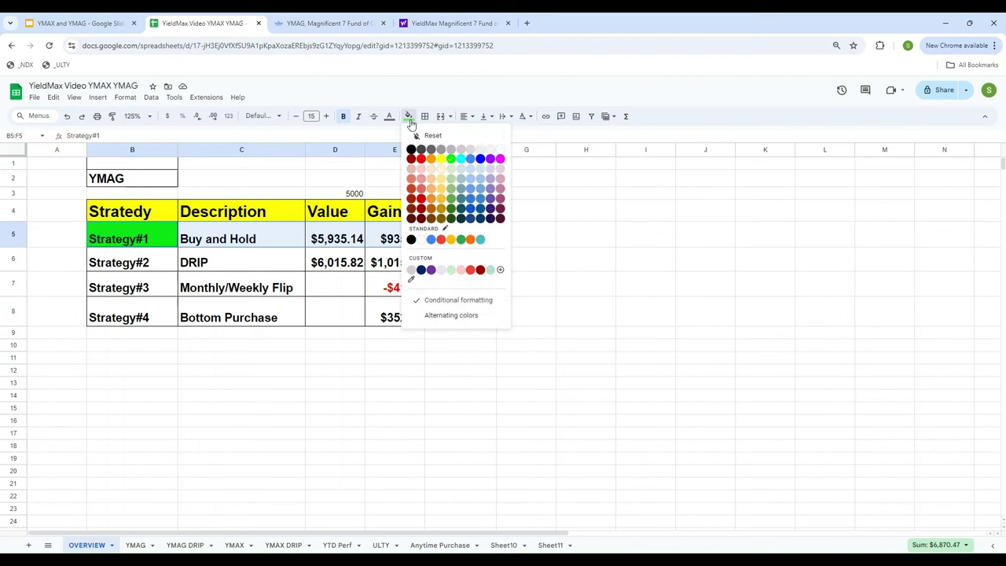
left_click(453, 160)
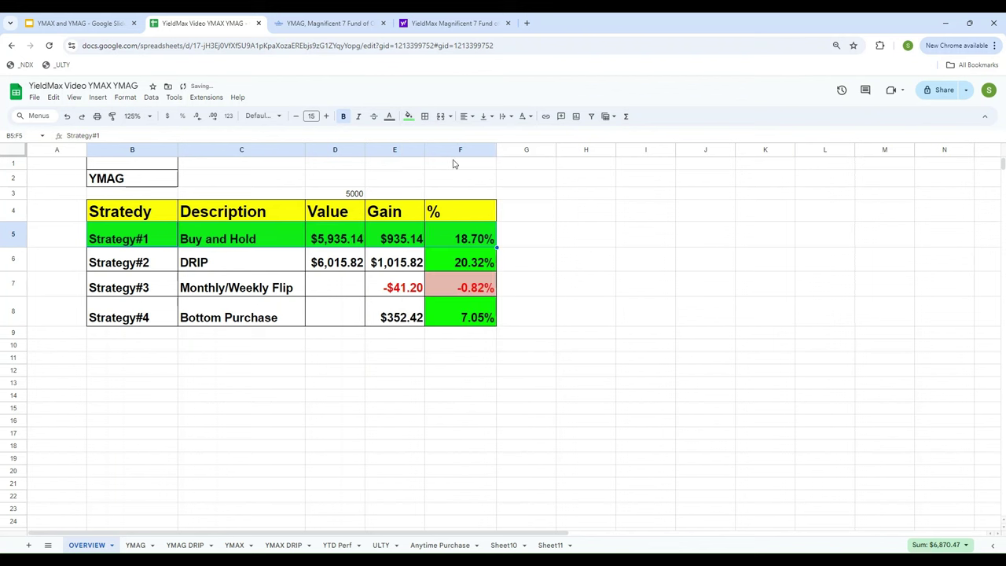
left_click(291, 416)
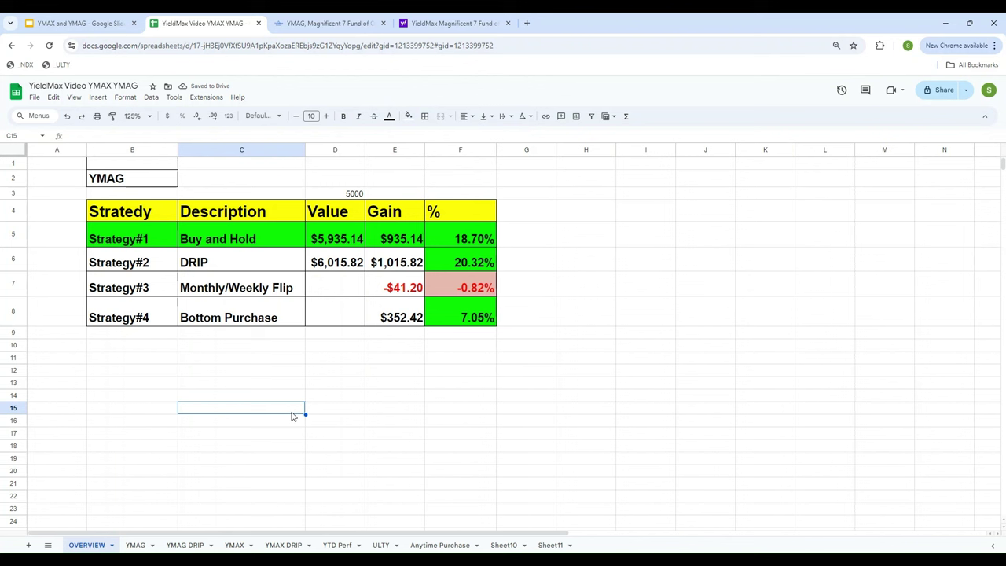